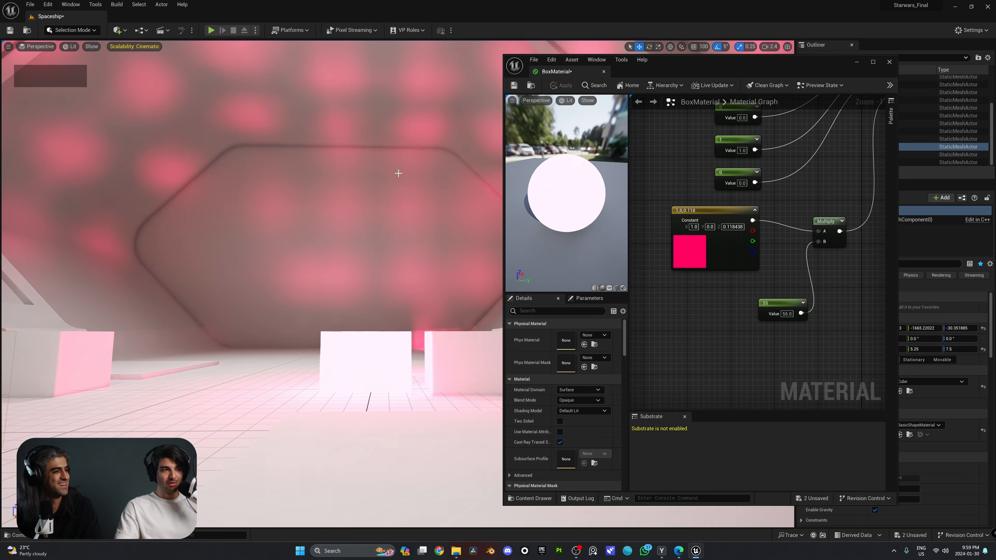
# Set the constant multiplying BoxMaterial's emissive color to 1, apply and save the change, and close the material.
pyautogui.moveTo(369, 189); pyautogui.dragTo(318, 96, button='right')
pyautogui.moveTo(790, 318); pyautogui.dragTo(742, 327, button='right')
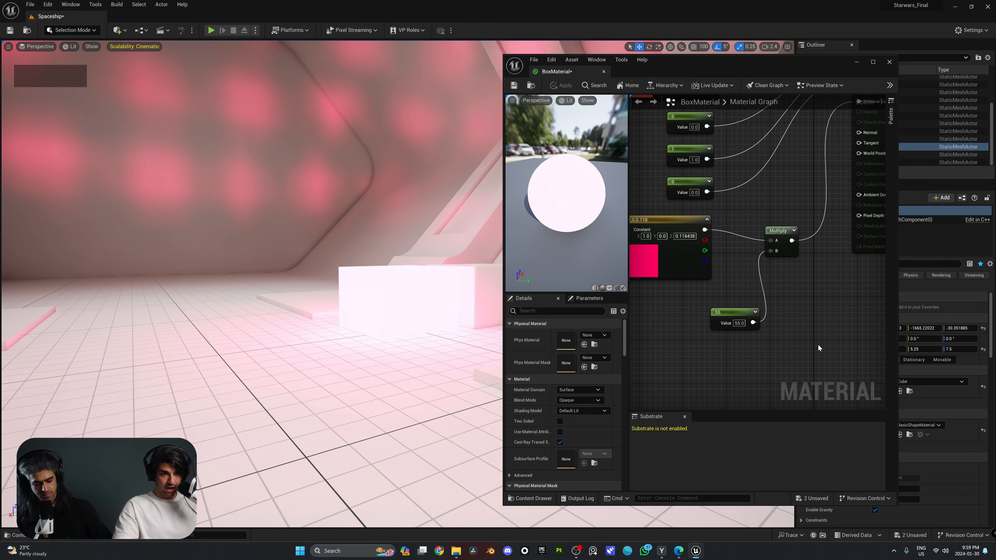
pyautogui.click(737, 323)
pyautogui.write('1')
pyautogui.press('Return')
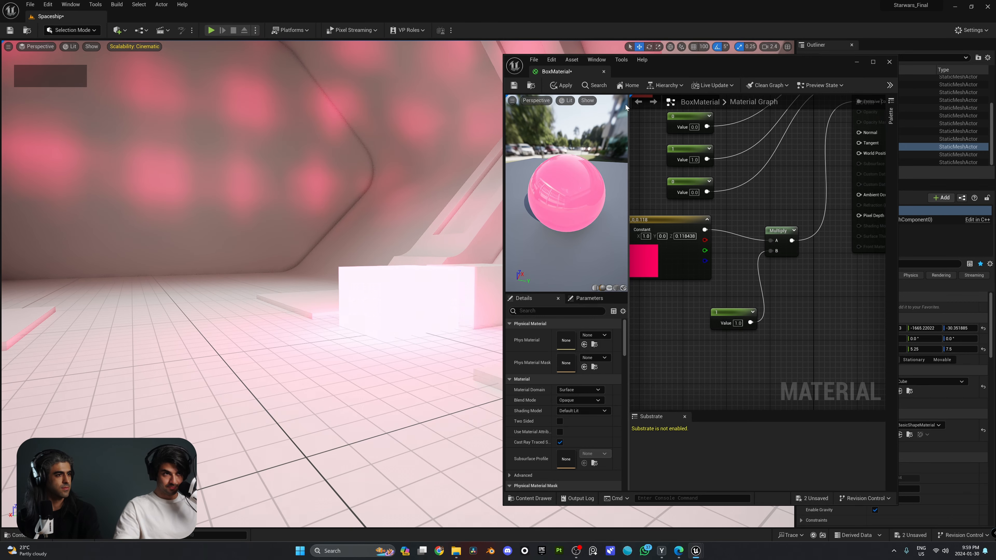
pyautogui.click(561, 85)
pyautogui.hotkey('ctrl', 's')
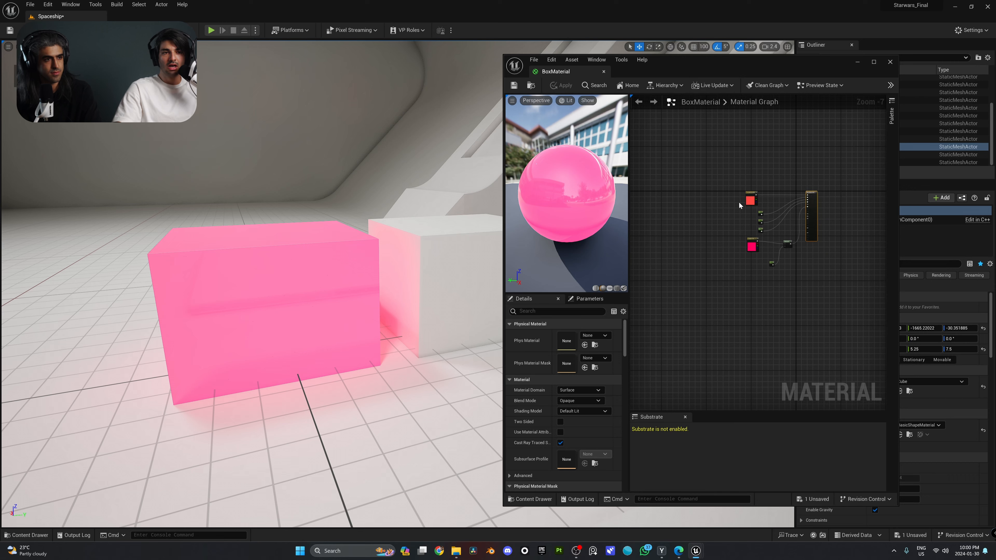
pyautogui.scroll(2, 740, 204)
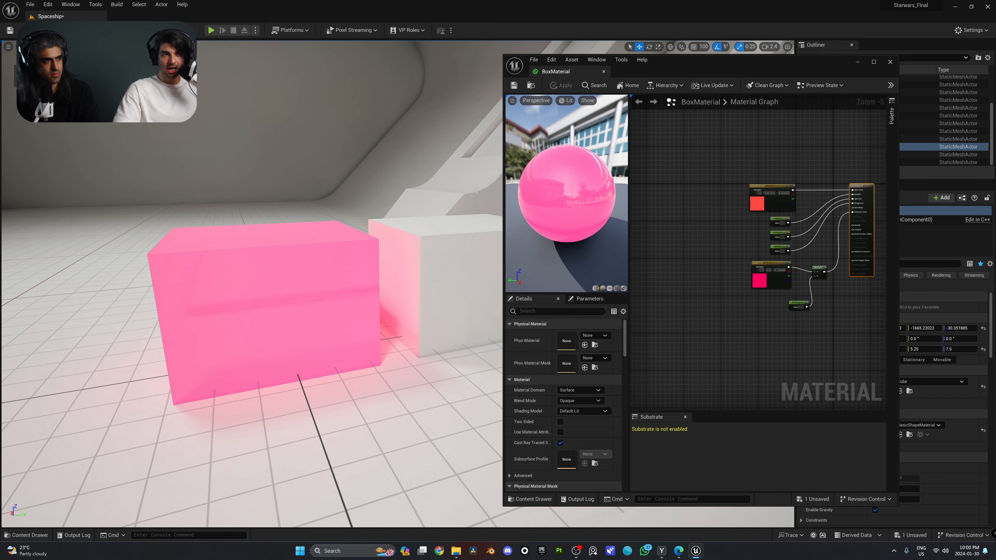
pyautogui.click(604, 72)
# Rename BoxMaterial in the Materials folder to MM_Box and assign it to the pink box.
pyautogui.hotkey('ctrl', 'space')
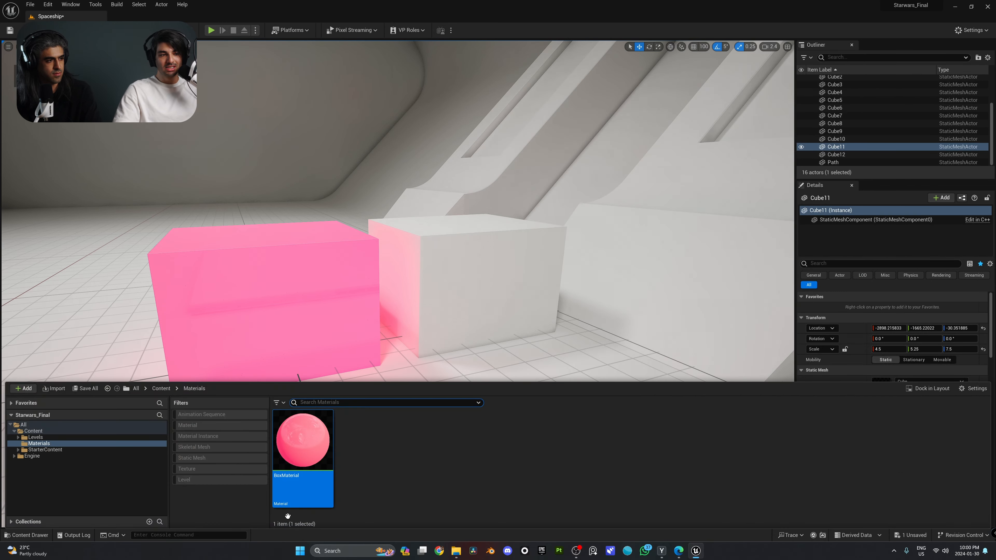
pyautogui.moveTo(512, 295)
pyautogui.mouseDown(button='right')
pyautogui.moveTo(416, 296)
pyautogui.moveTo(502, 294)
pyautogui.mouseUp(button='right')
pyautogui.press('s')
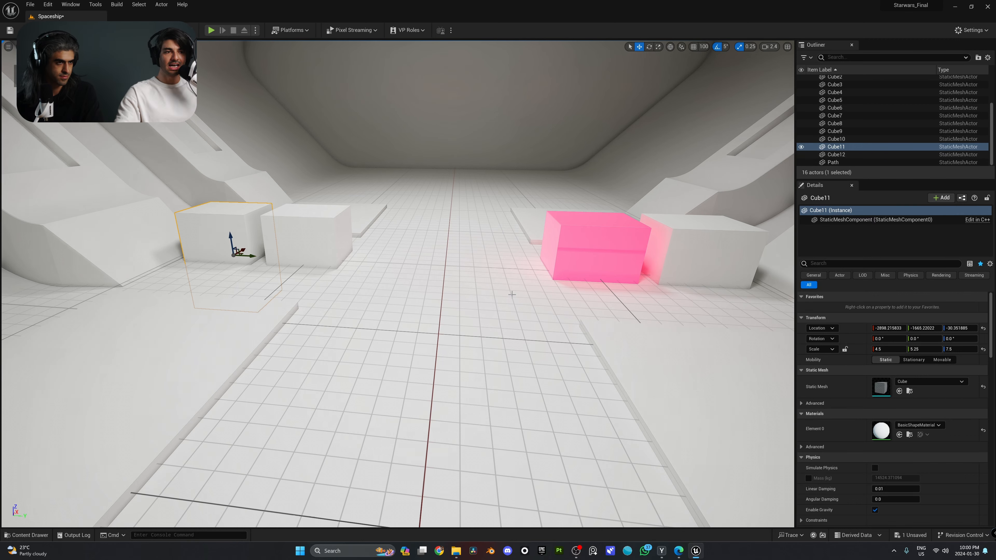
pyautogui.moveTo(600, 289); pyautogui.dragTo(653, 291, button='right')
pyautogui.press('w')
pyautogui.hotkey('ctrl', 'space')
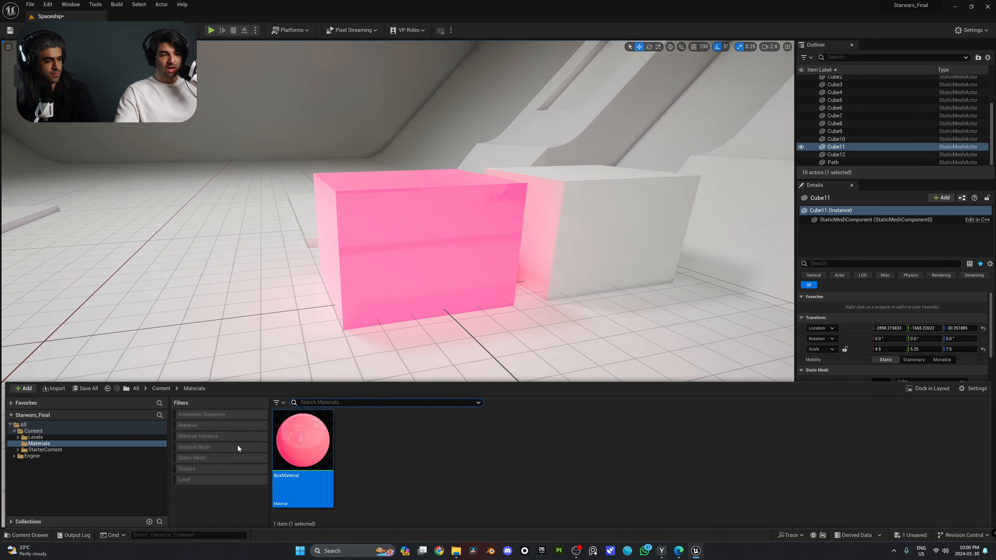
pyautogui.press('F2')
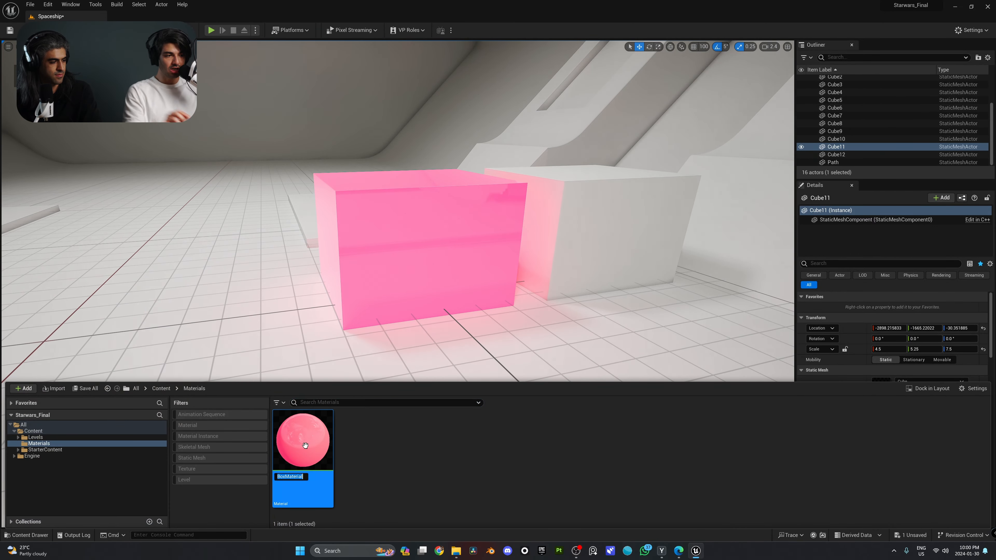
pyautogui.write('Box')
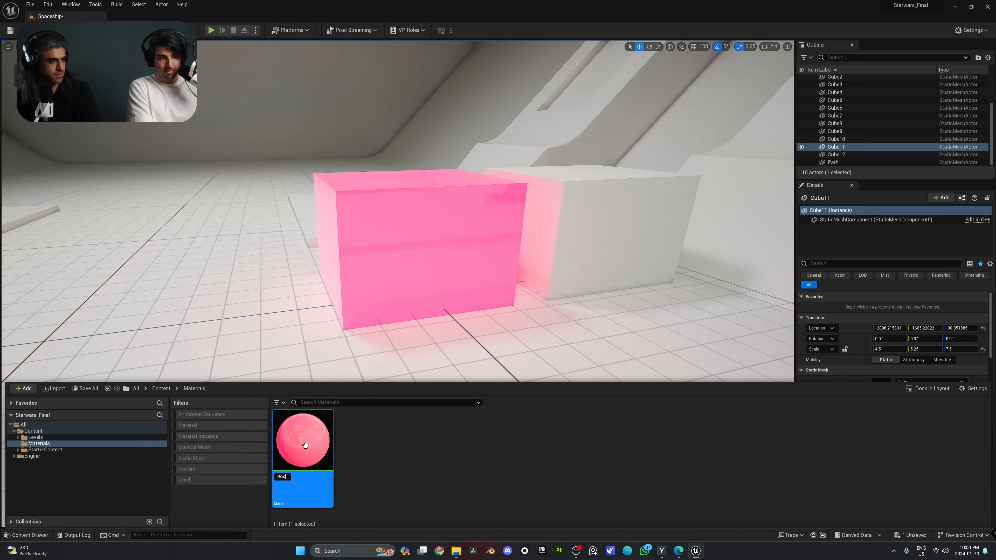
pyautogui.write('M')
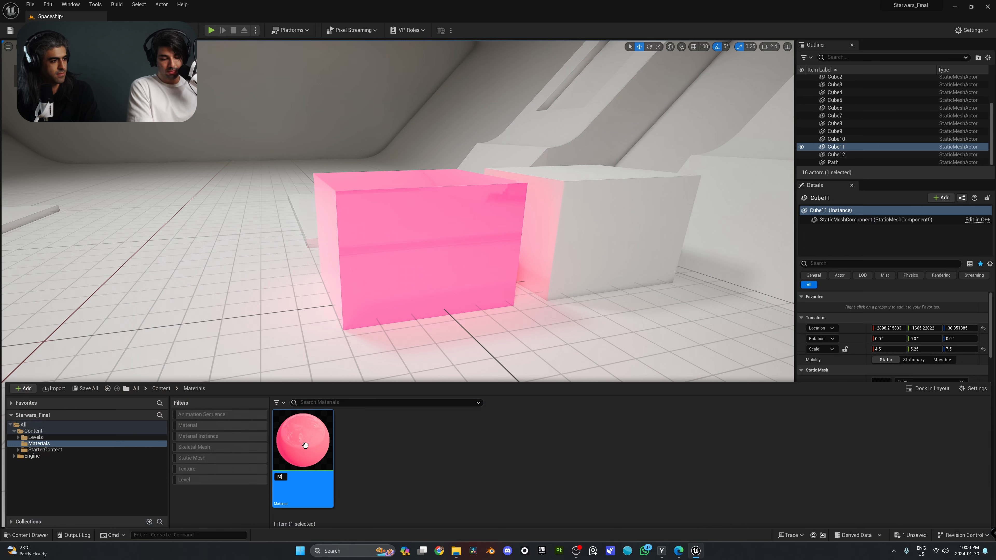
pyautogui.write('M_')
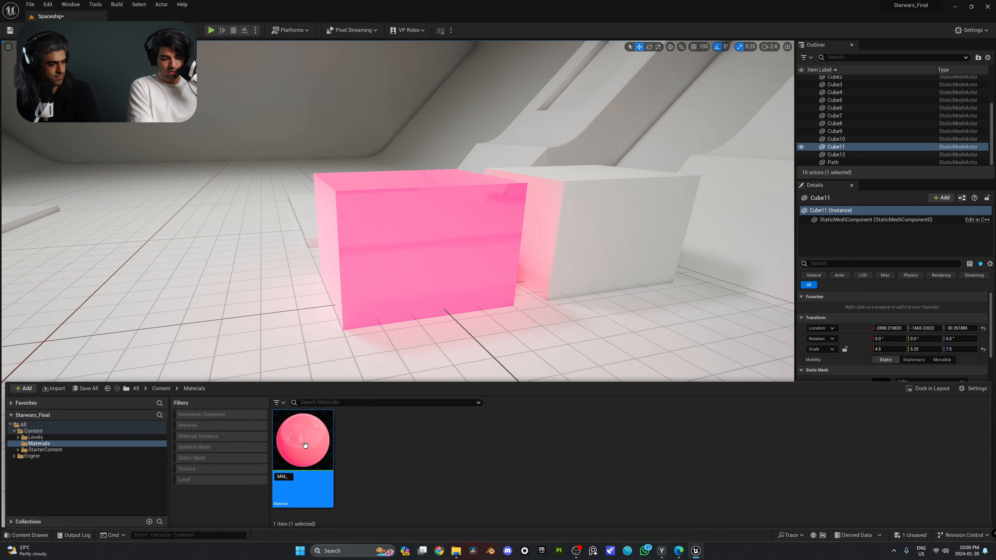
pyautogui.write('Box')
pyautogui.press('Return')
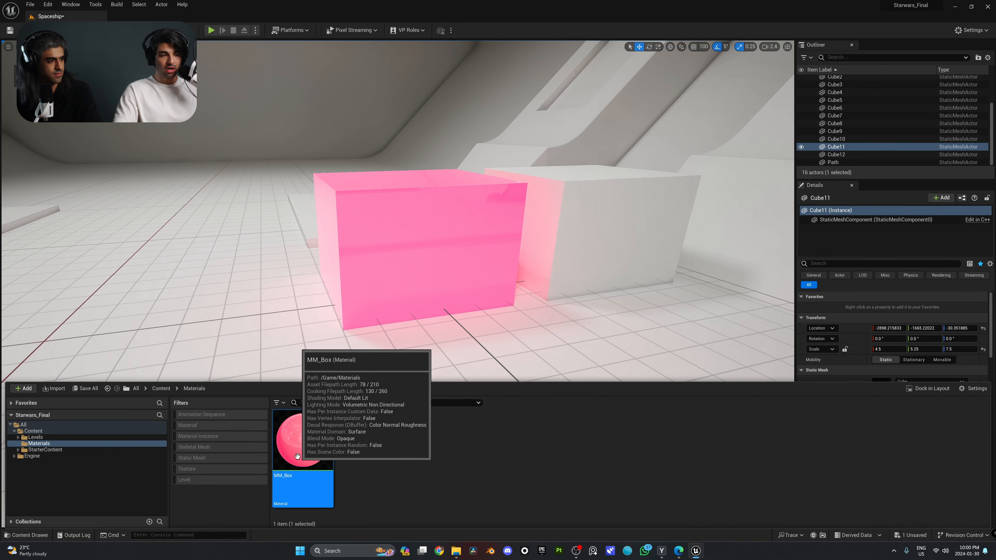
pyautogui.moveTo(305, 445); pyautogui.dragTo(398, 227)
# Disconnect the Multiply node from MM_Box's Emissive Color input, apply and save the material, and close it.
pyautogui.hotkey('ctrl', 'space')
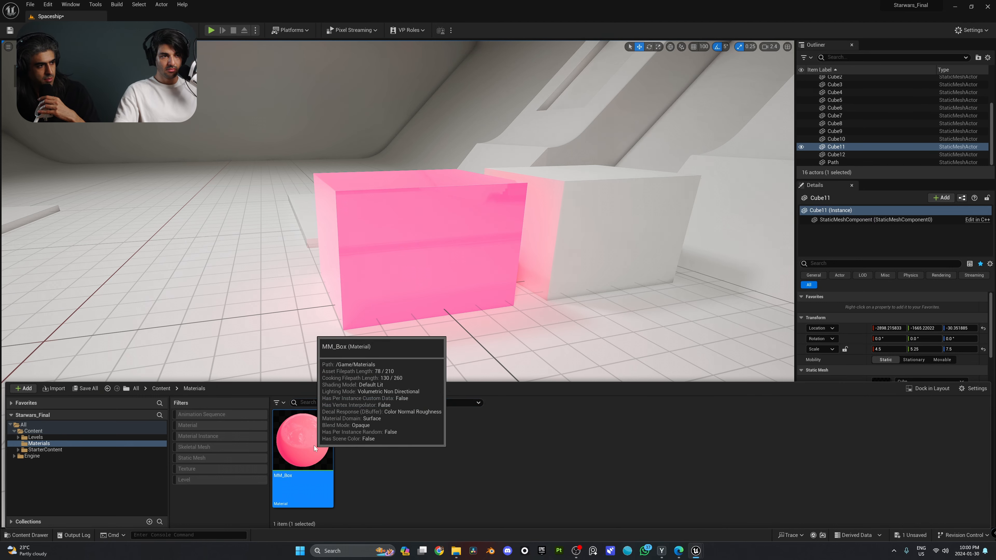
pyautogui.doubleClick(302, 440)
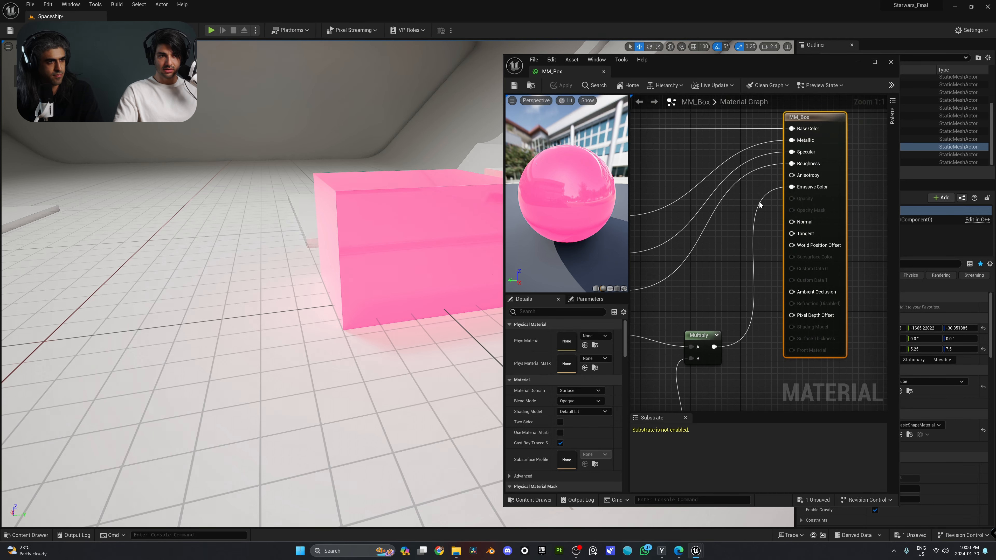
pyautogui.keyDown('ctrl'); pyautogui.click(760, 202); pyautogui.keyUp('ctrl')
pyautogui.click(728, 209)
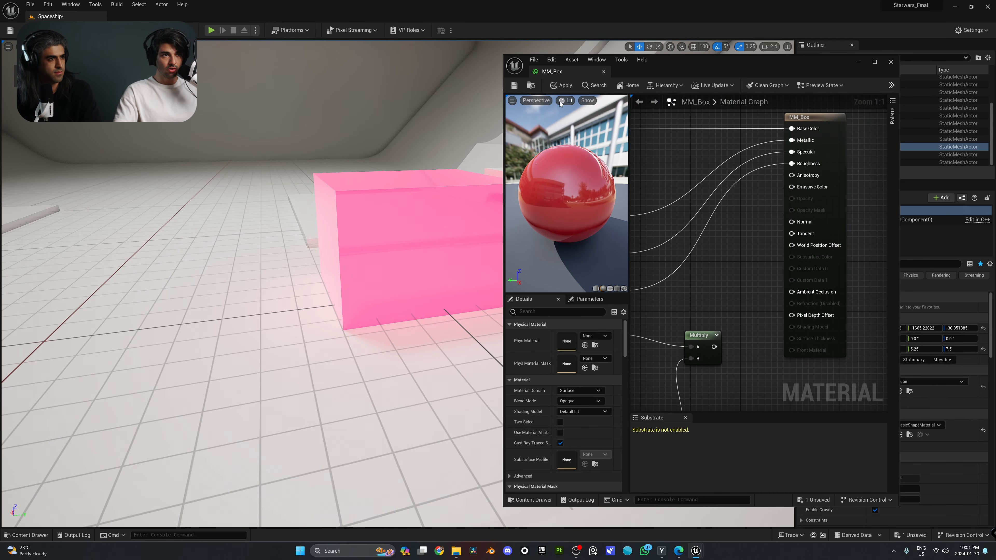
pyautogui.click(554, 88)
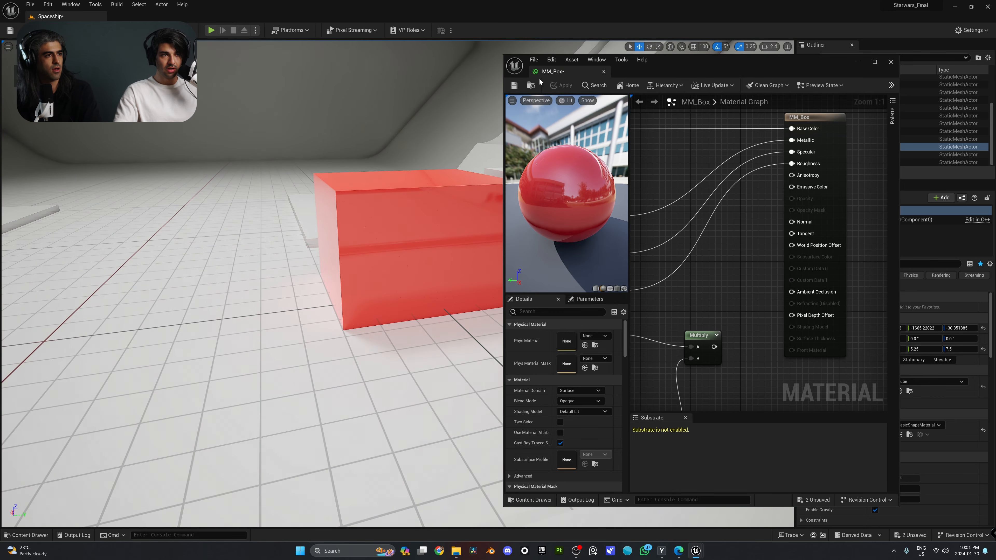
pyautogui.click(514, 85)
pyautogui.click(603, 71)
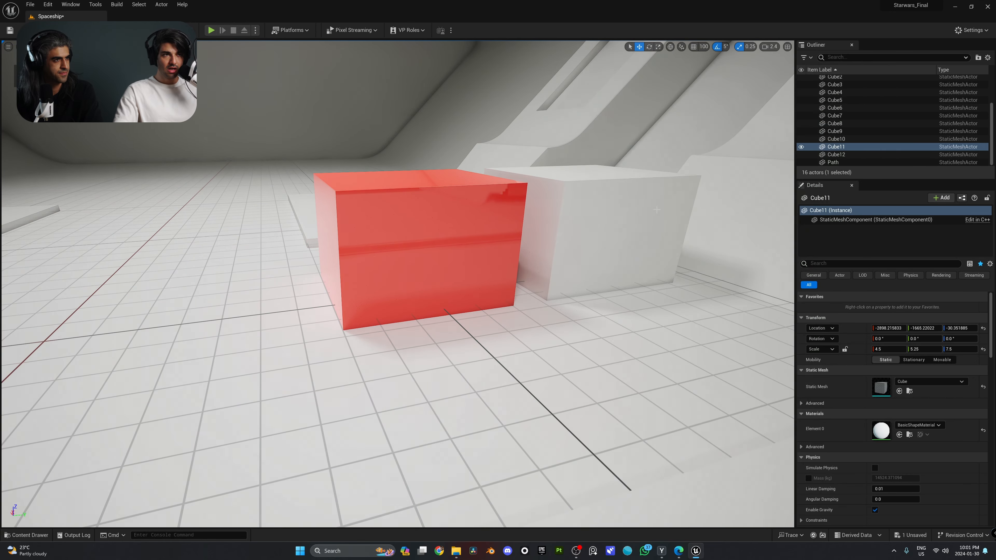
# Create a material instance of MM_Box with the name MM_Box_Inst and assign it to the red box.
pyautogui.hotkey('ctrl', 'space')
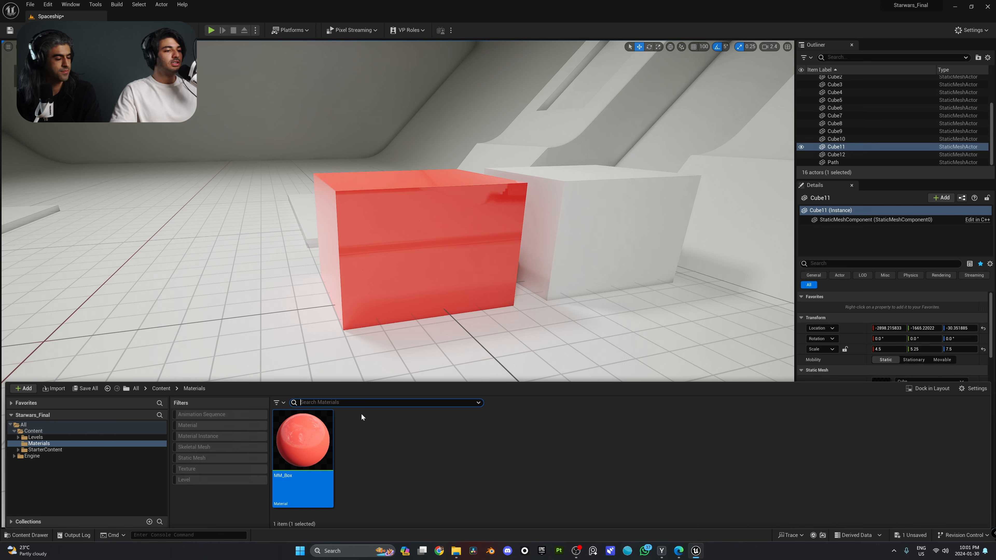
pyautogui.rightClick(314, 442)
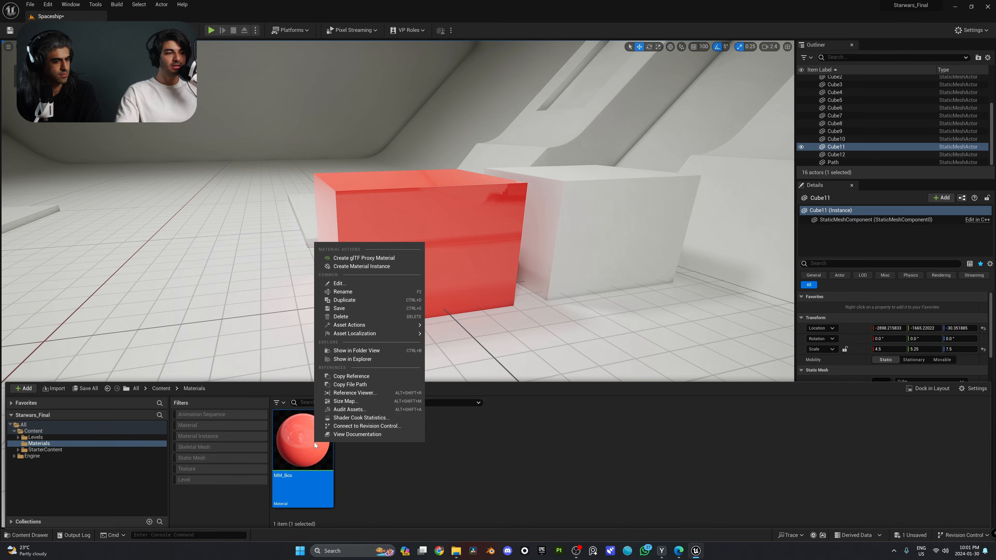
pyautogui.click(373, 267)
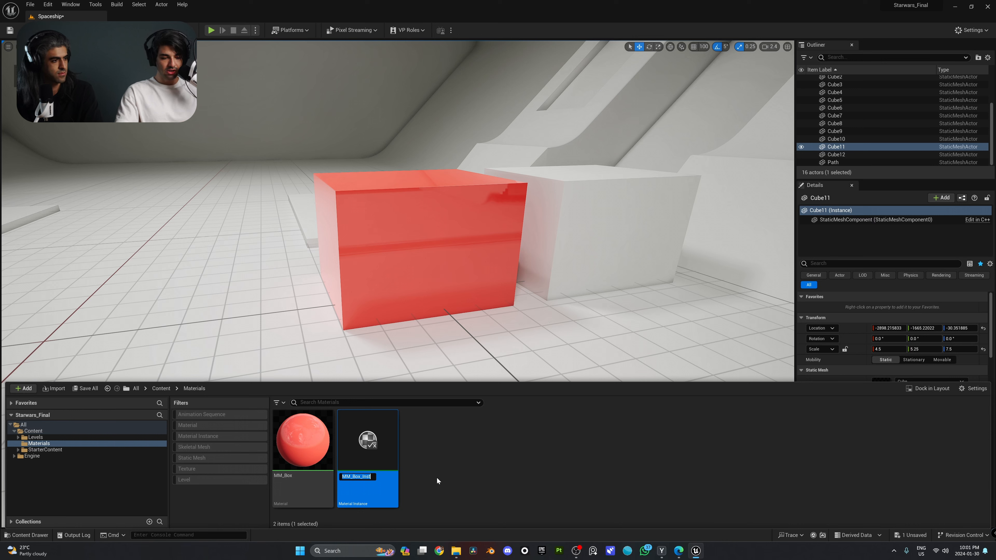
pyautogui.press('Return')
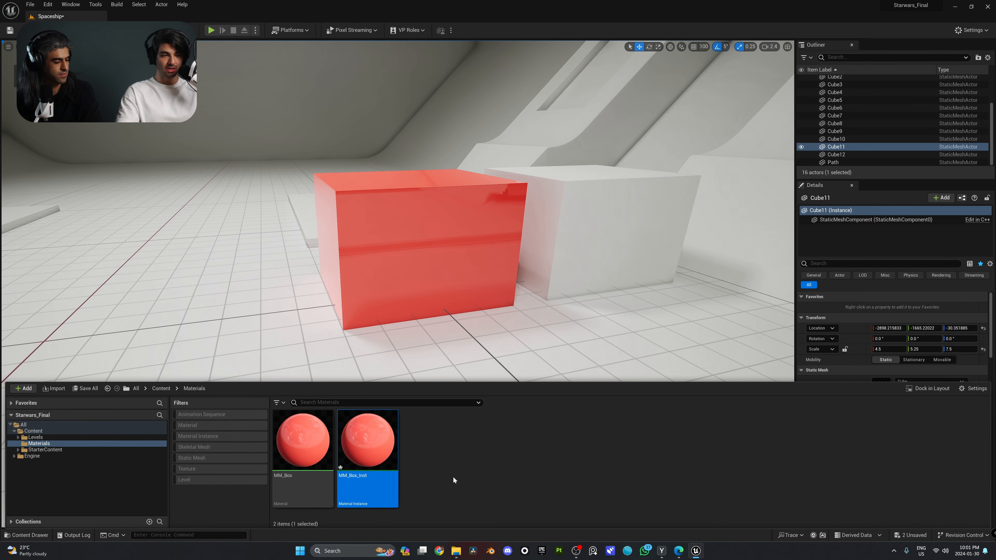
pyautogui.moveTo(358, 430); pyautogui.dragTo(408, 202)
# Open MM_Box_Inst, widen its details area, and locate its parent material in the content browser.
pyautogui.hotkey('ctrl', 'space')
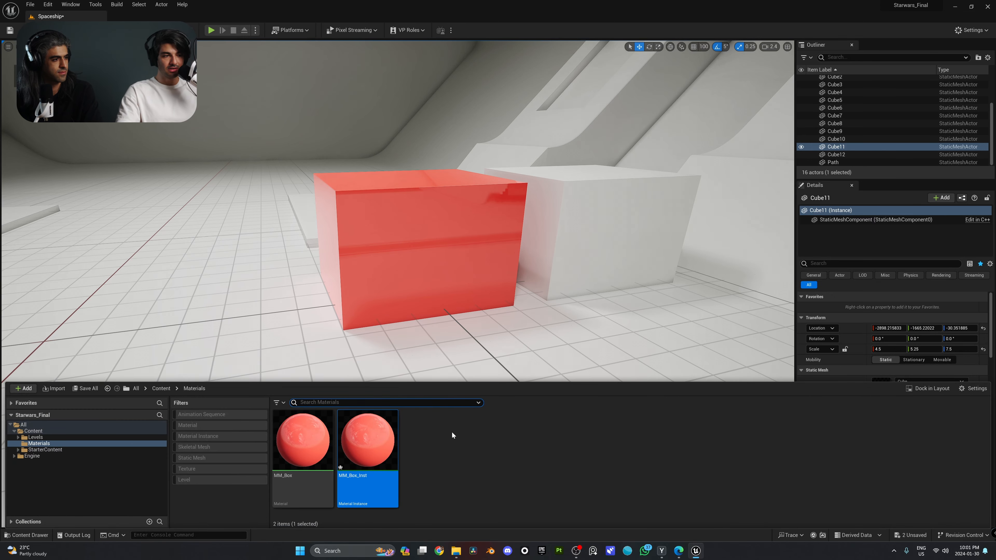
pyautogui.doubleClick(389, 450)
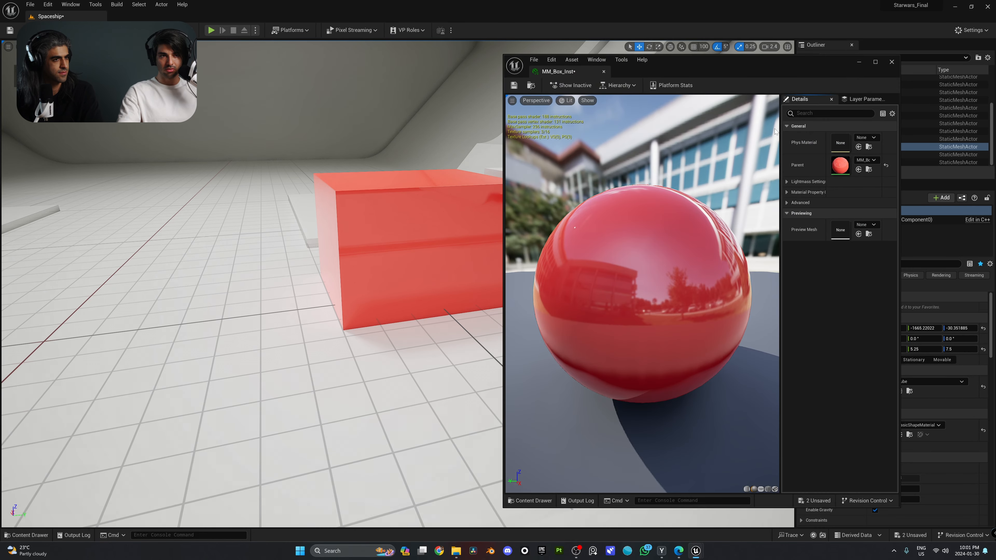
pyautogui.moveTo(774, 132); pyautogui.dragTo(702, 136)
pyautogui.moveTo(781, 164); pyautogui.dragTo(731, 165)
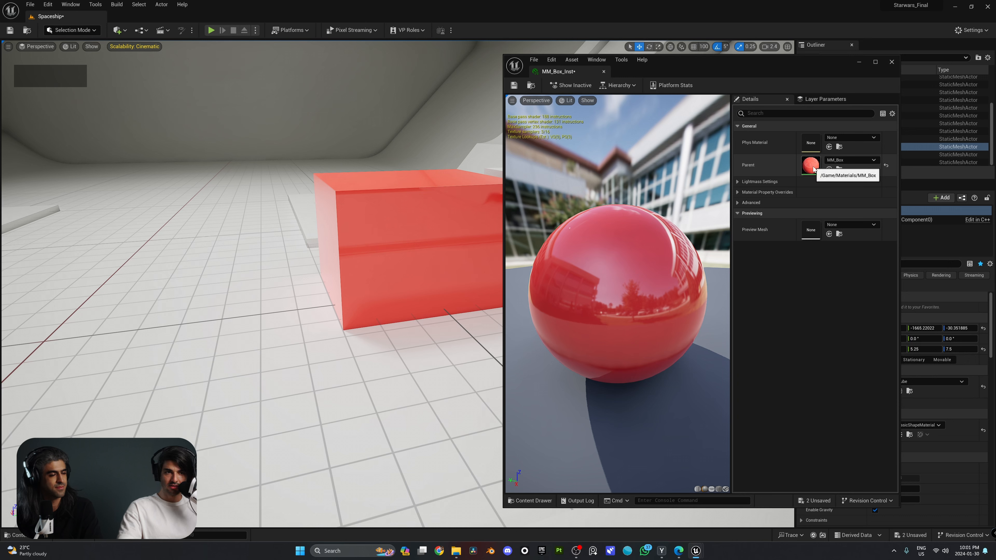
pyautogui.click(839, 169)
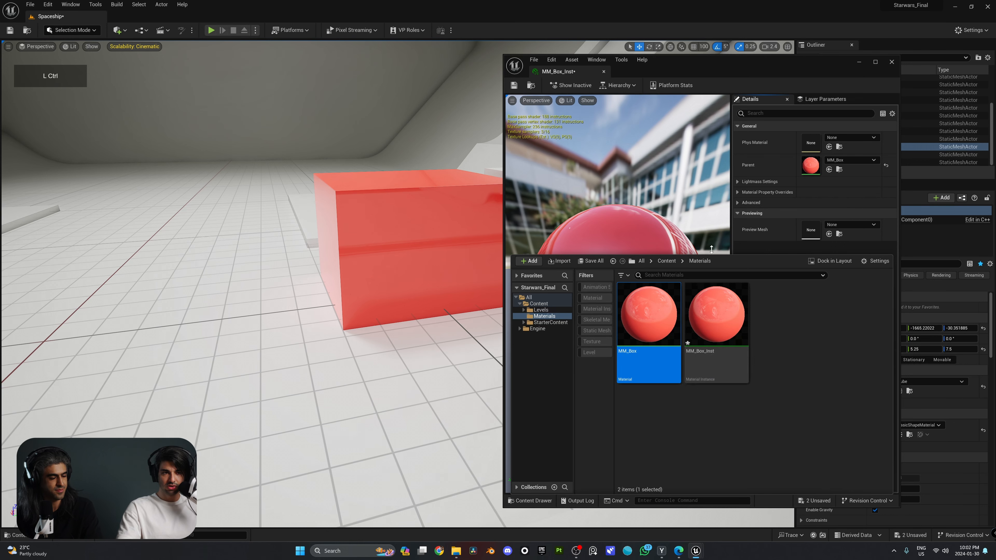
pyautogui.click(724, 223)
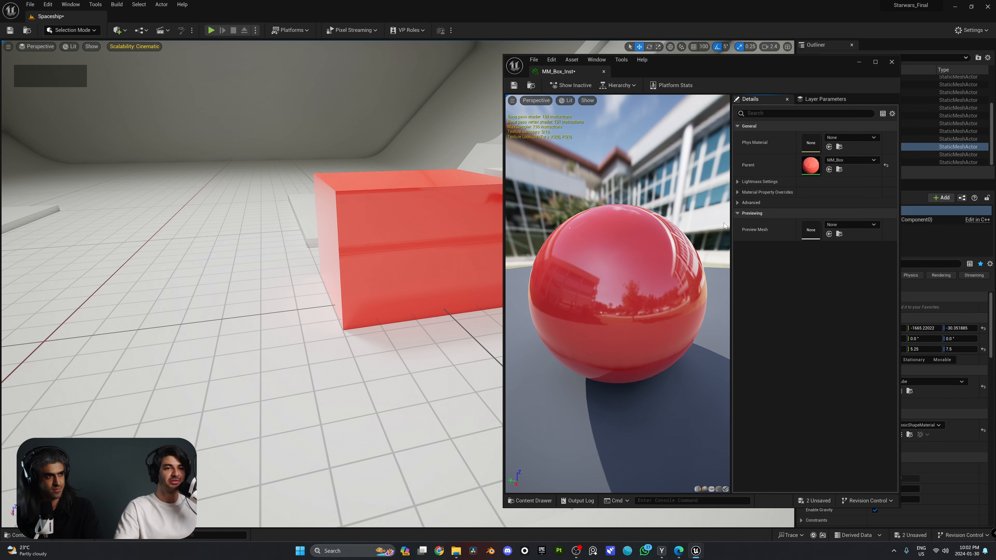
# Open the parent material MM_Box from the content browser and show the constant nodes feeding its material output.
pyautogui.hotkey('ctrl', 'space')
pyautogui.doubleClick(657, 315)
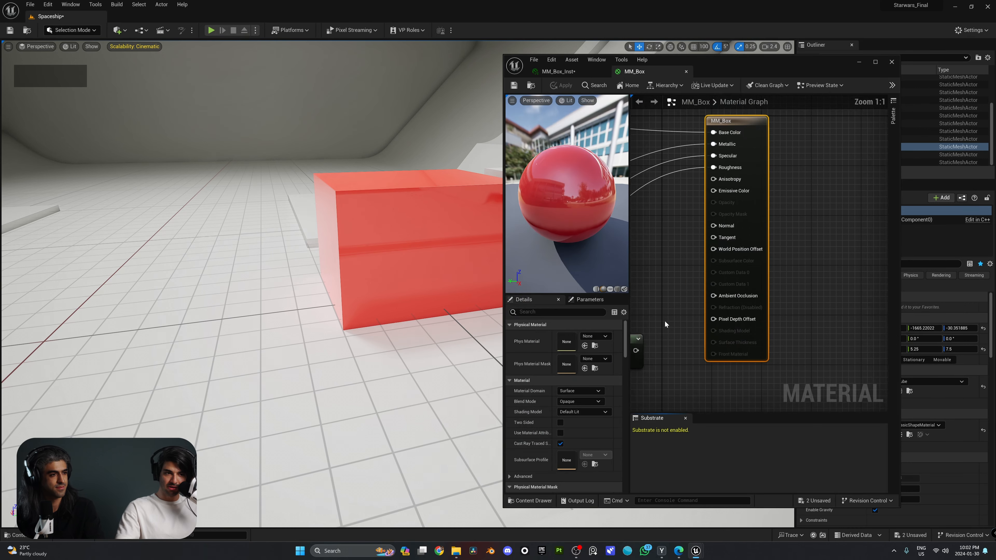
pyautogui.moveTo(691, 229); pyautogui.dragTo(867, 211, button='right')
pyautogui.moveTo(770, 241); pyautogui.dragTo(772, 212, button='right')
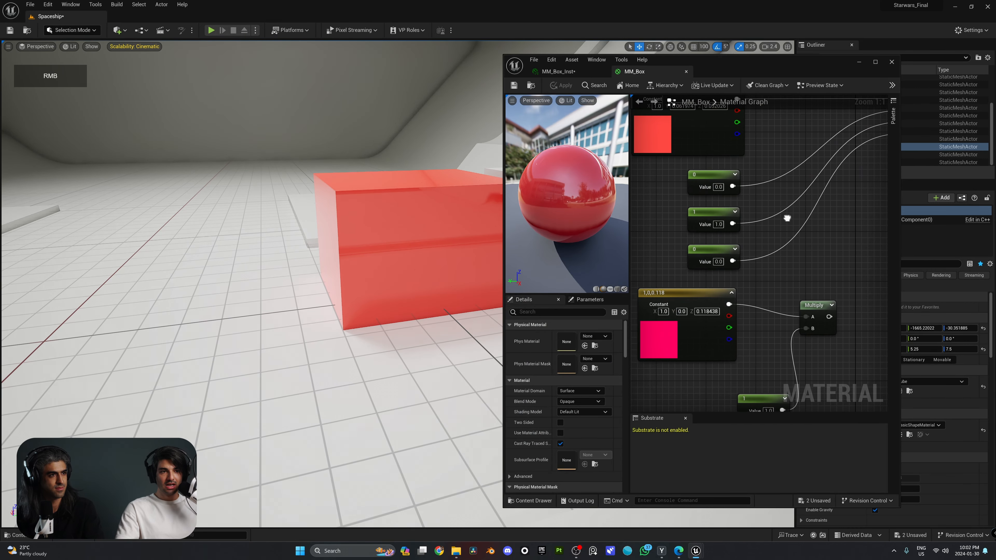
pyautogui.scroll(-1, 798, 222)
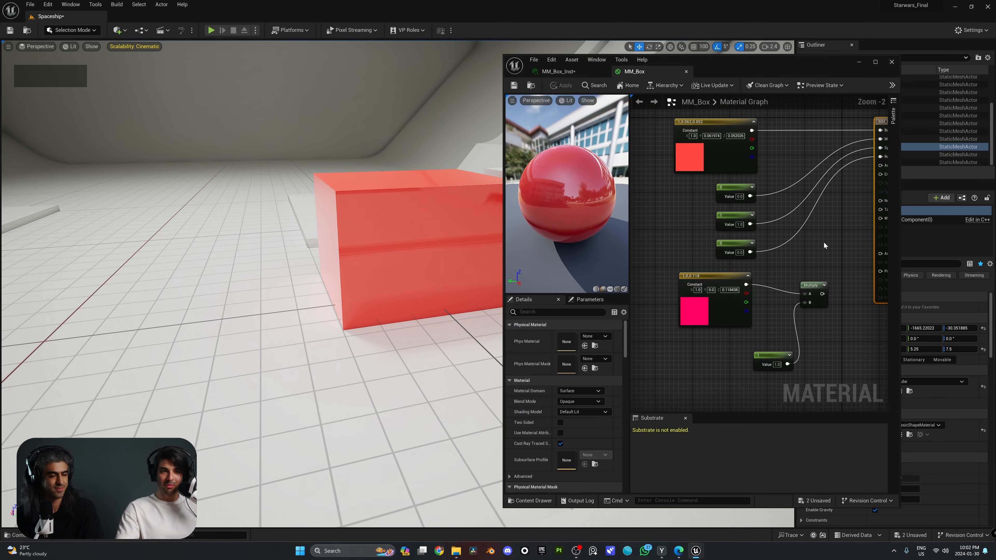
pyautogui.scroll(-2, 823, 241)
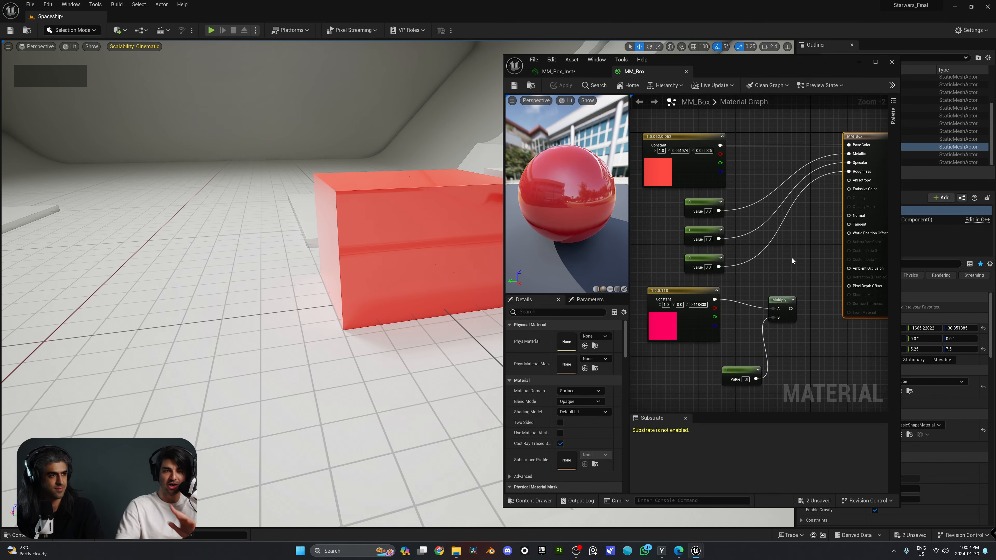
pyautogui.moveTo(744, 125); pyautogui.dragTo(701, 252)
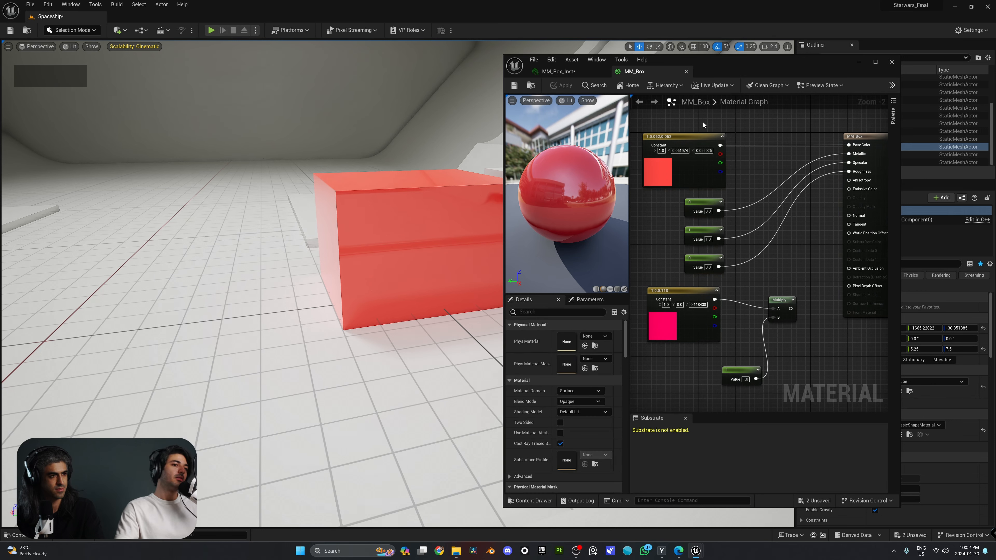
# Convert the red colour constant feeding Base Color into a parameter named Basecolor.
pyautogui.click(682, 143)
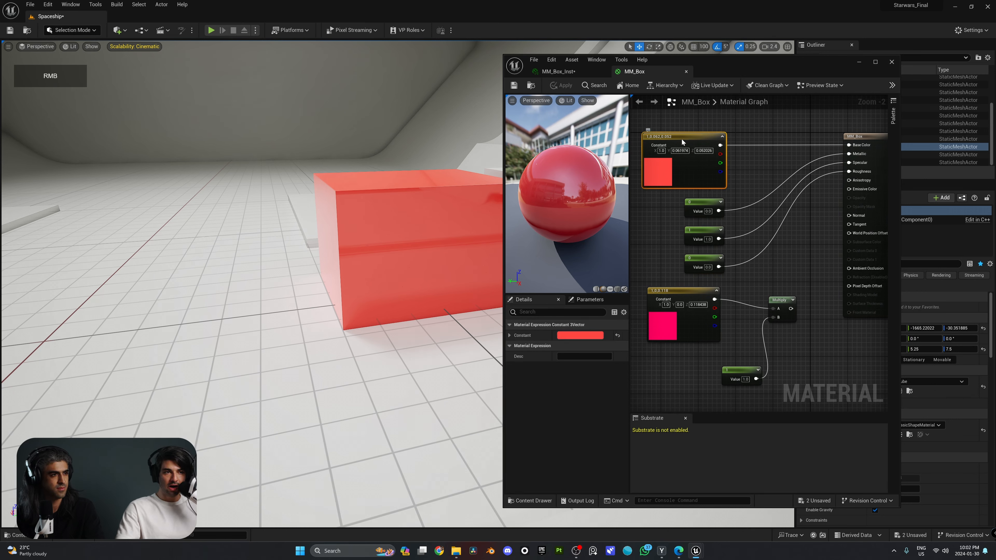
pyautogui.rightClick(682, 139)
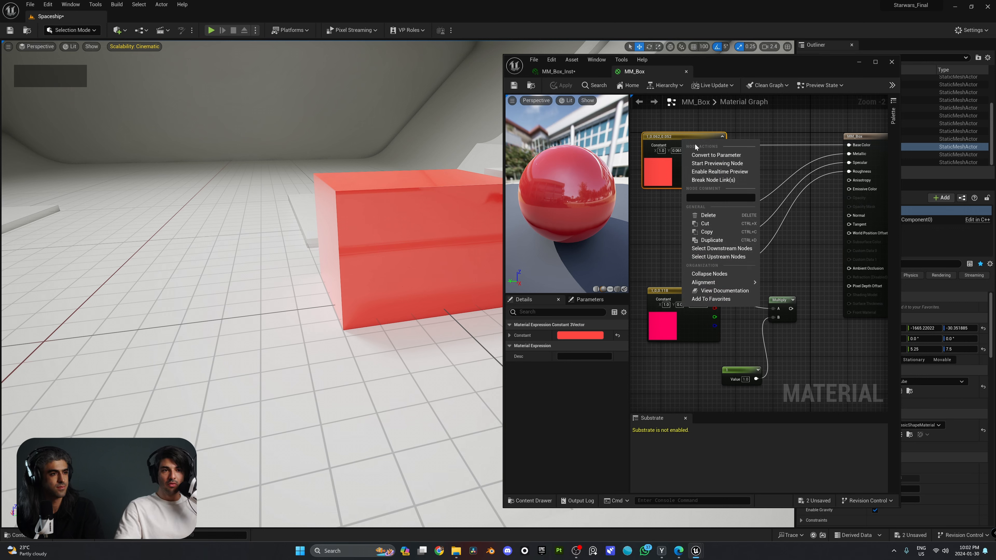
pyautogui.click(723, 156)
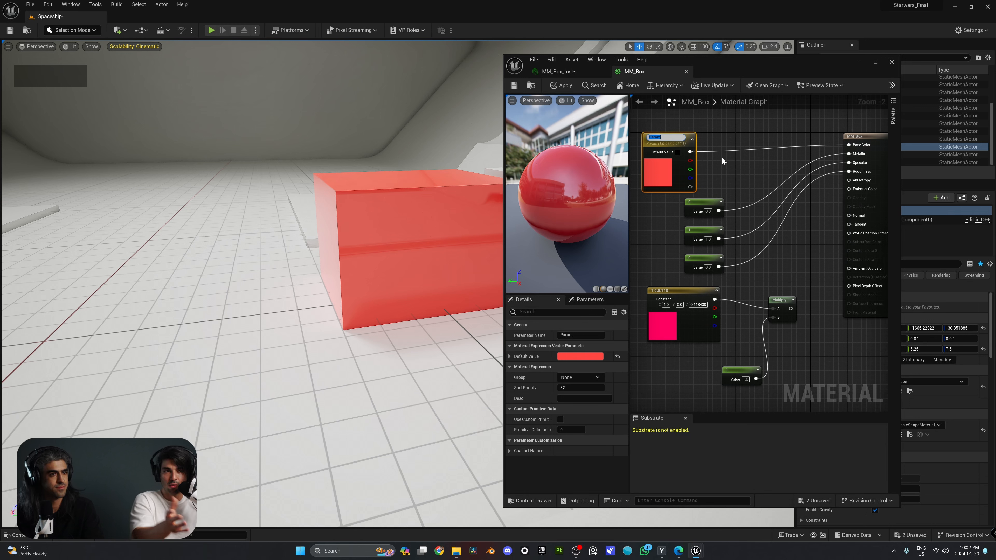
pyautogui.write('Basec')
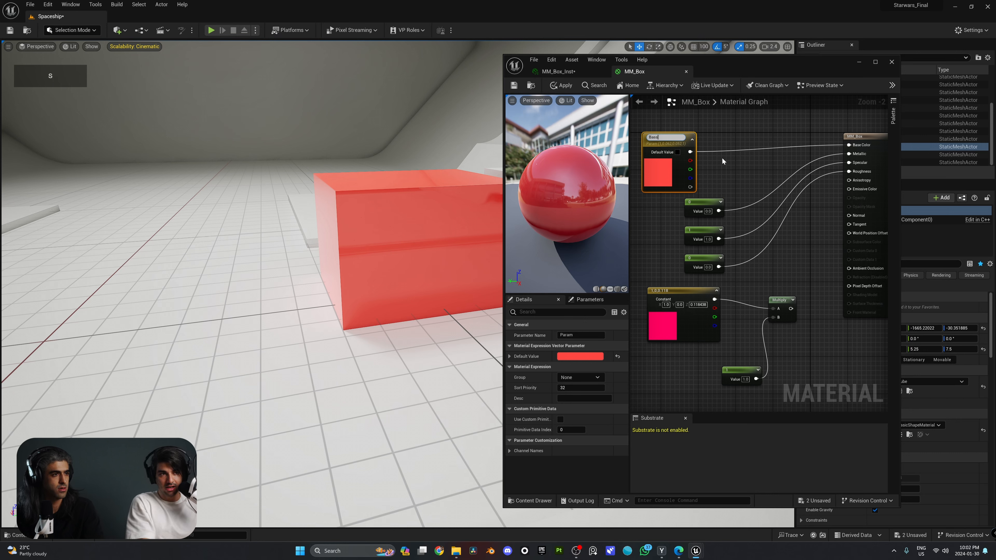
pyautogui.press('BackSpace')
pyautogui.press('BackSpace')
pyautogui.press('BackSpace')
pyautogui.press('BackSpace')
pyautogui.write('a')
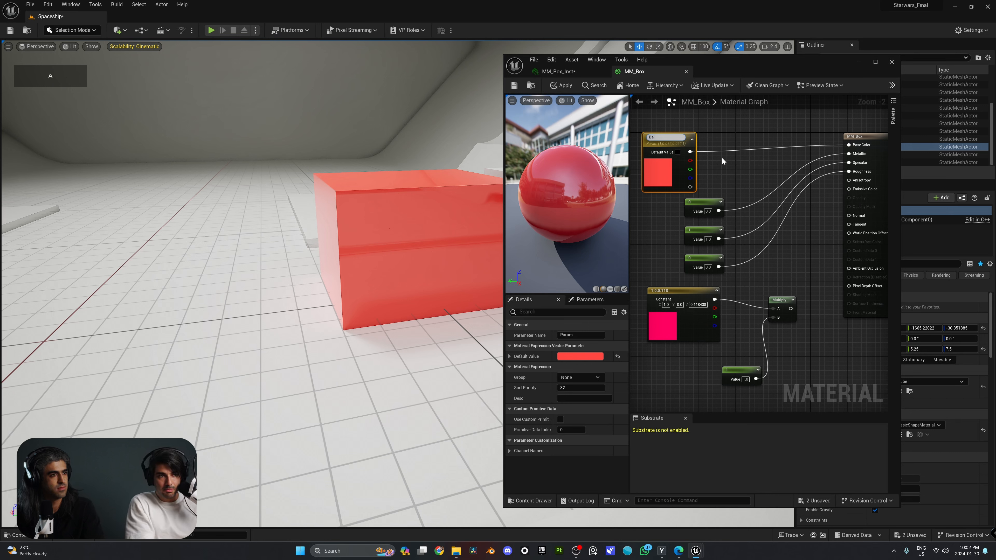
pyautogui.write('secolor')
pyautogui.press('Return')
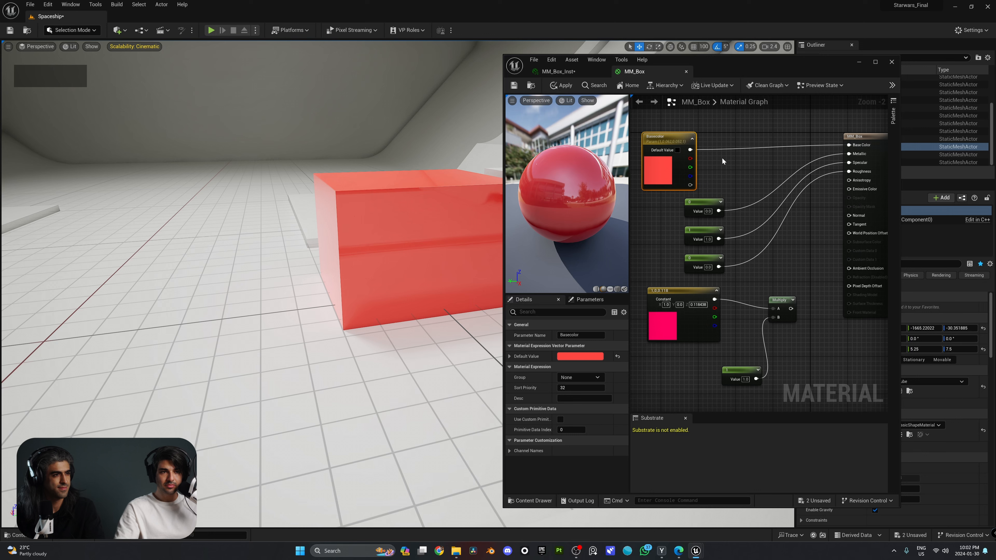
# Convert the constant feeding the Metallic input into a parameter named Metallic.
pyautogui.rightClick(705, 202)
pyautogui.click(737, 222)
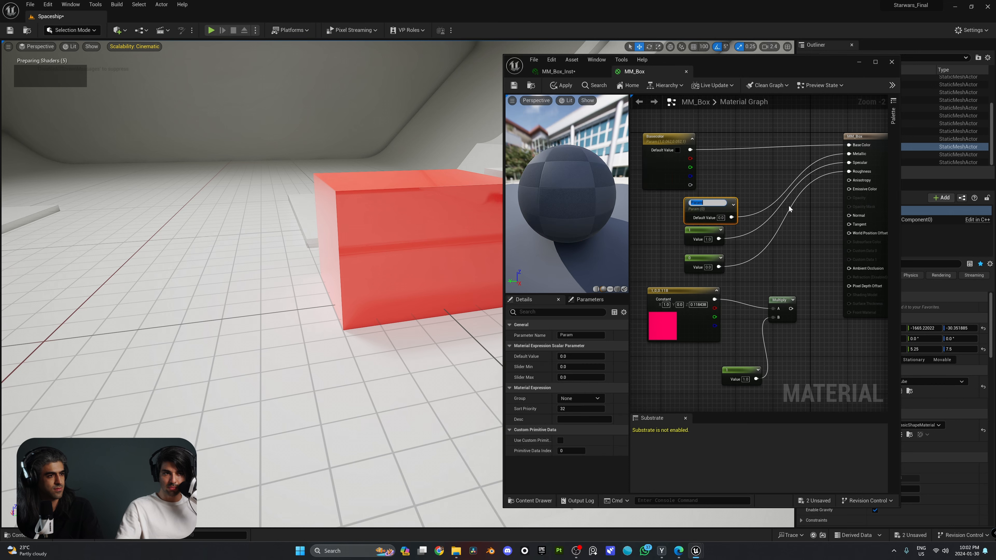
pyautogui.write('Metallic')
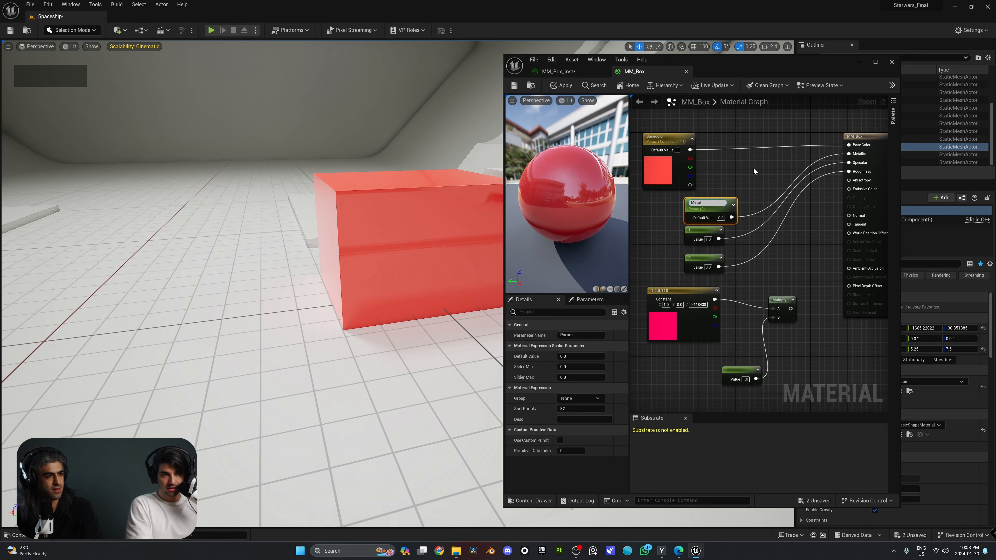
pyautogui.press('Return')
# Convert the constant feeding the Specular input into a parameter named Specular.
pyautogui.click(702, 231)
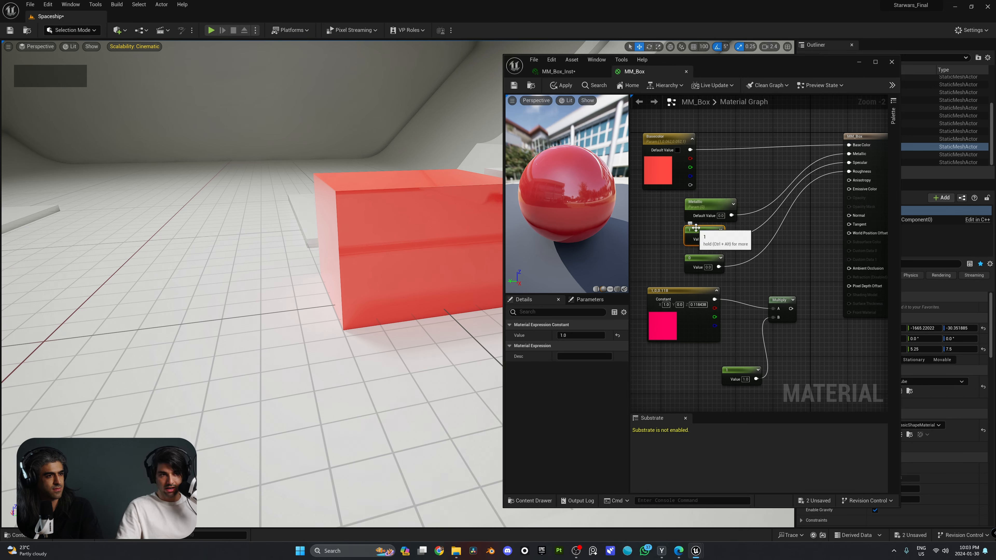
pyautogui.rightClick(697, 231)
pyautogui.click(732, 244)
pyautogui.write('Specular')
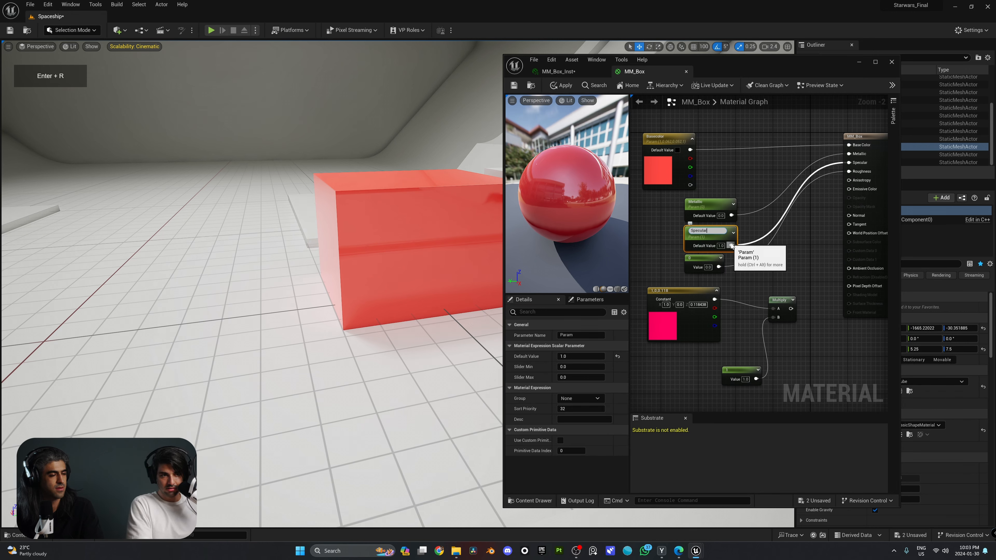
pyautogui.press('Return')
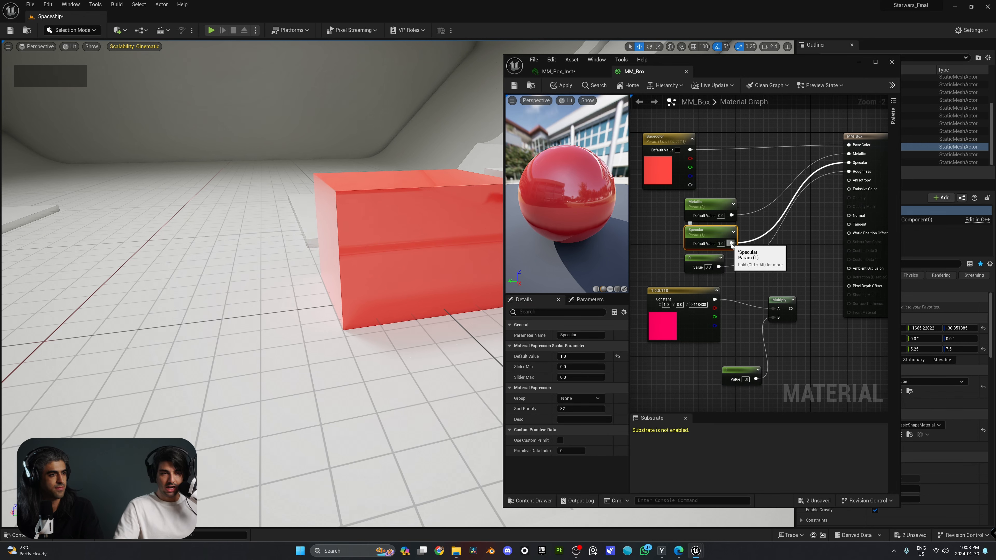
# Convert the constant feeding the Roughness input into a parameter named Roughness.
pyautogui.click(702, 264)
pyautogui.rightClick(698, 267)
pyautogui.click(730, 279)
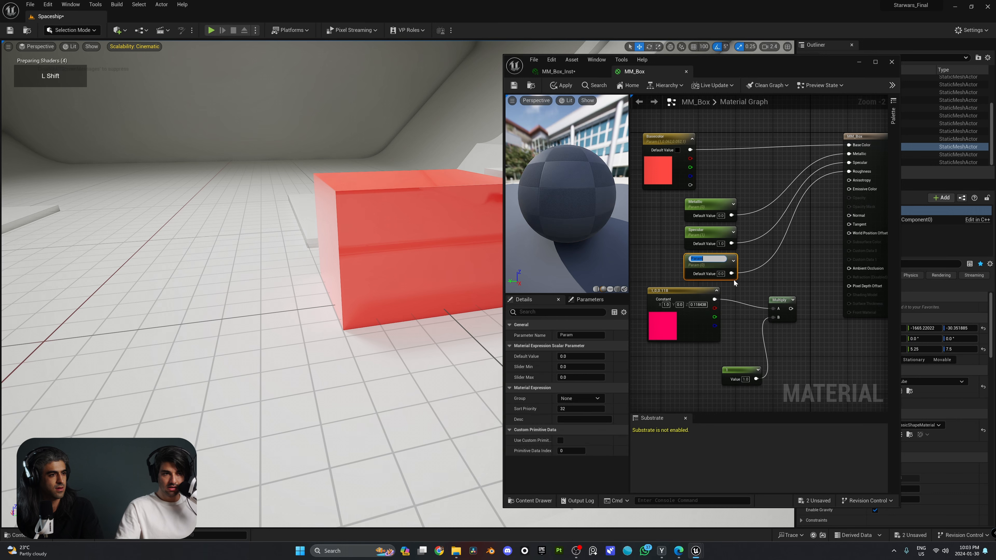
pyautogui.write('Roughnme')
pyautogui.press('BackSpace')
pyautogui.press('BackSpace')
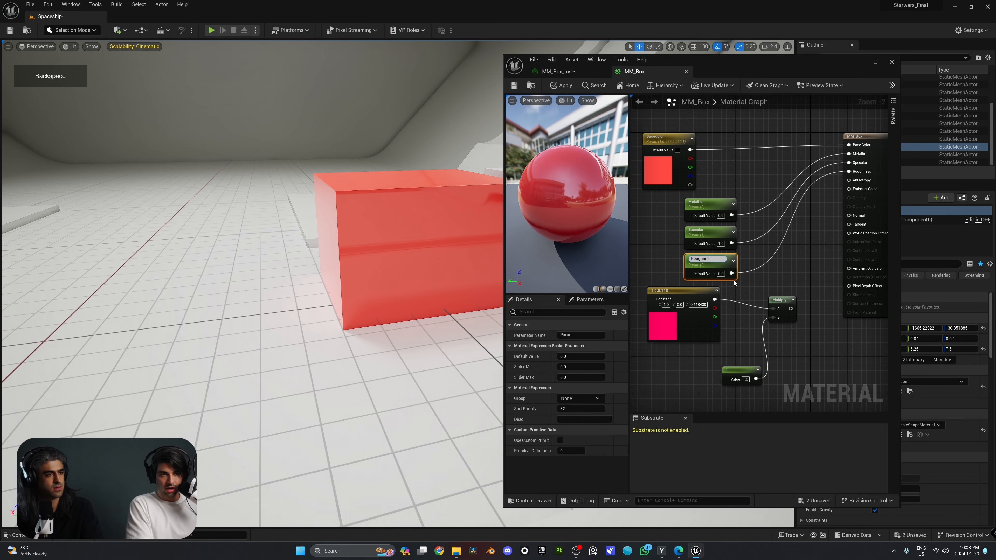
pyautogui.write('e')
pyautogui.press('BackSpace')
pyautogui.press('BackSpace')
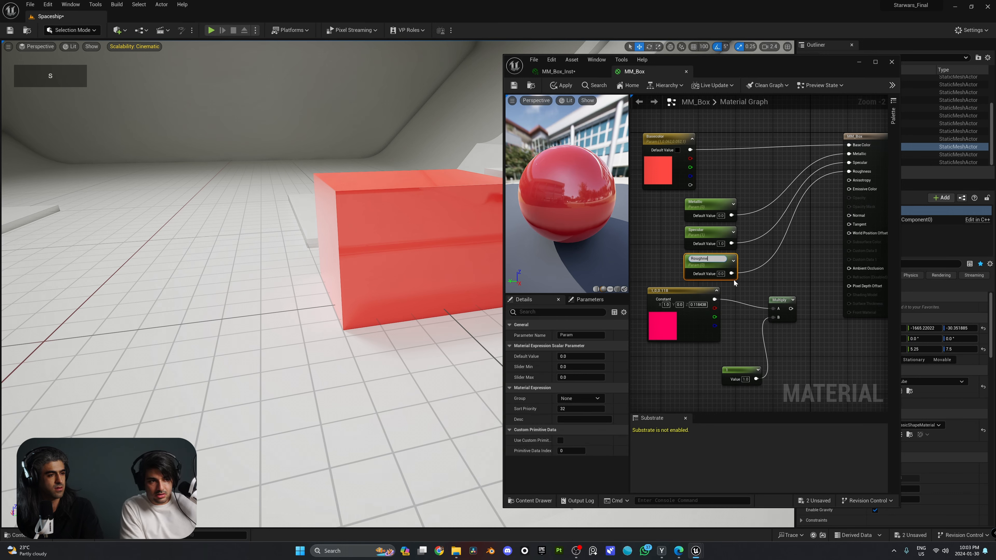
pyautogui.press('Return')
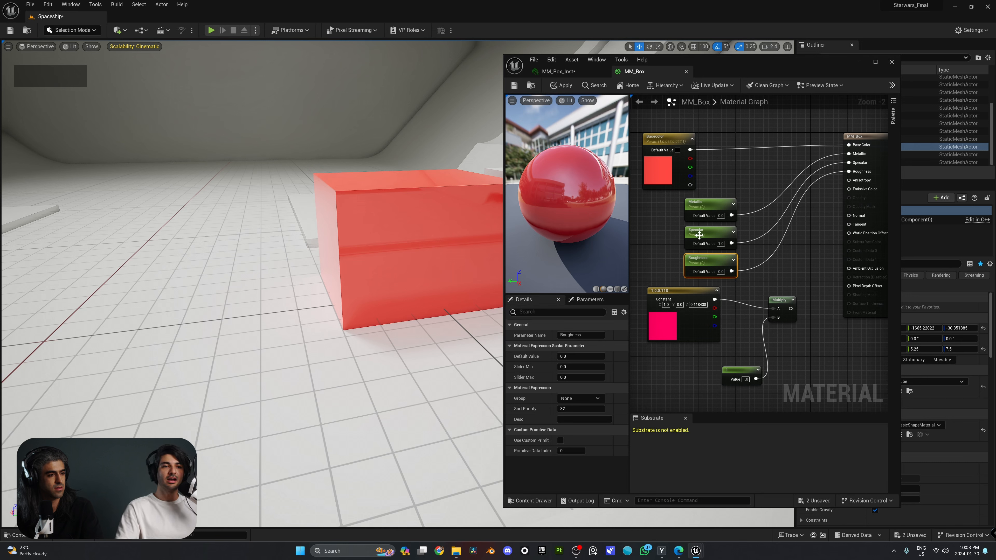
# Apply the parameter changes to MM_Box and show MM_Box_Inst in a window moved clear of the red box.
pyautogui.click(561, 85)
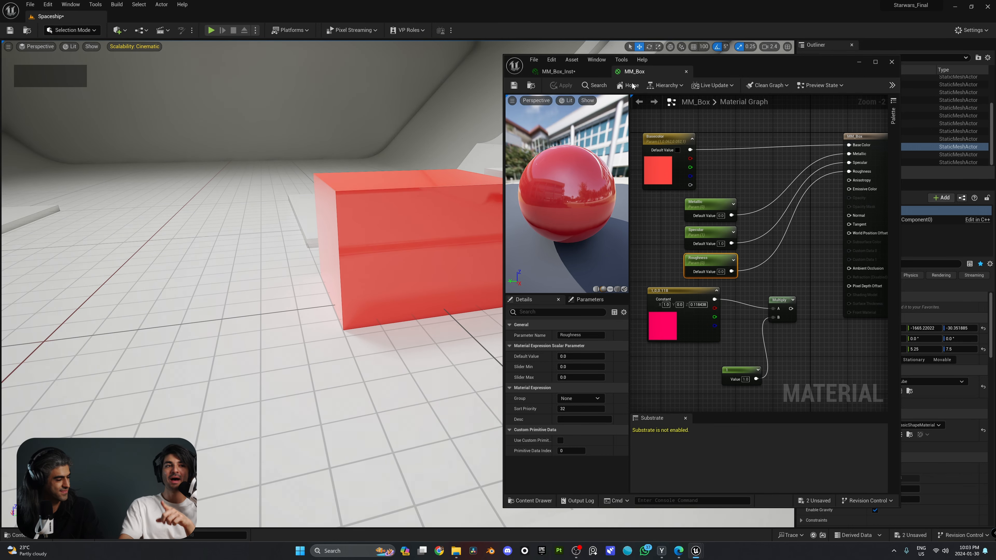
pyautogui.click(558, 71)
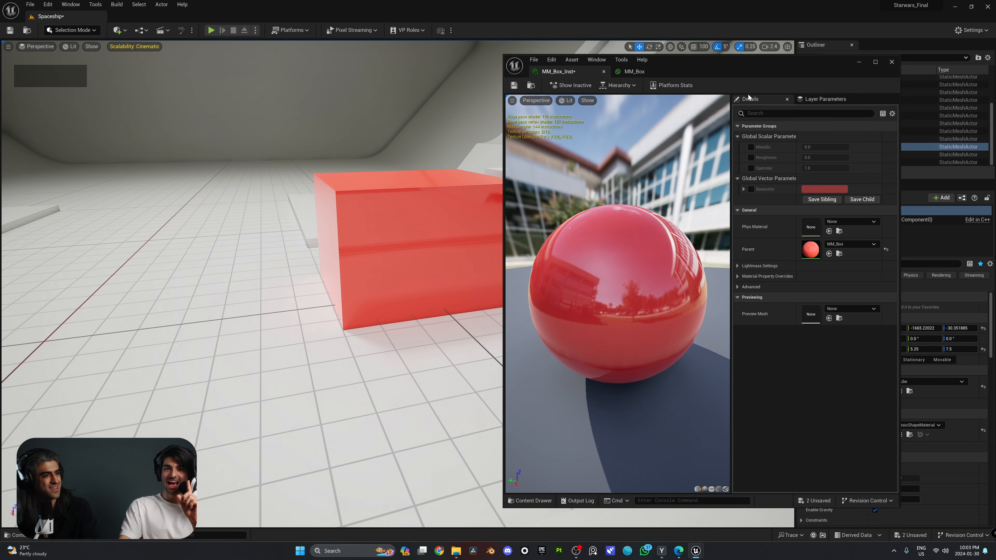
pyautogui.moveTo(733, 68); pyautogui.dragTo(768, 68)
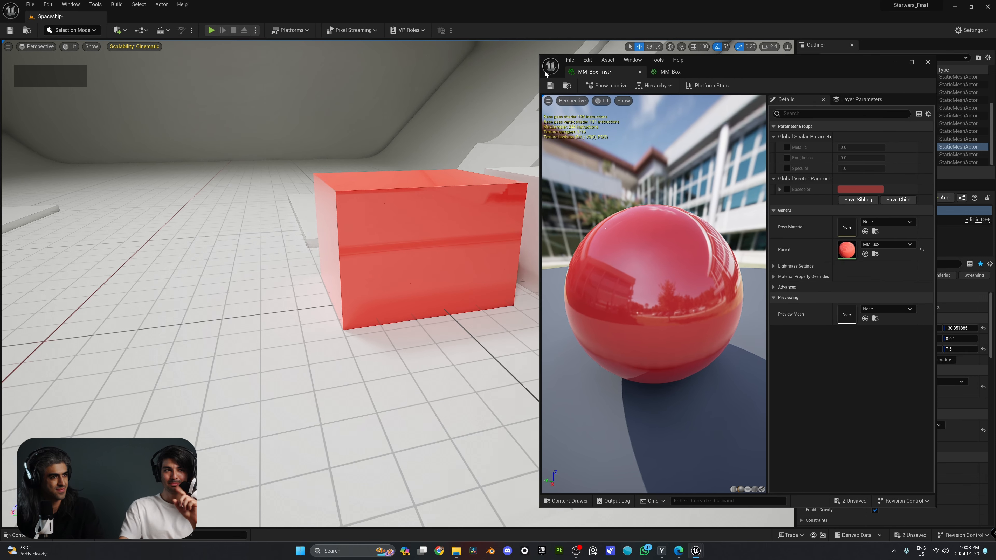
# Save MM_Box_Inst and the remaining unsaved content, including the Spaceship level.
pyautogui.click(550, 86)
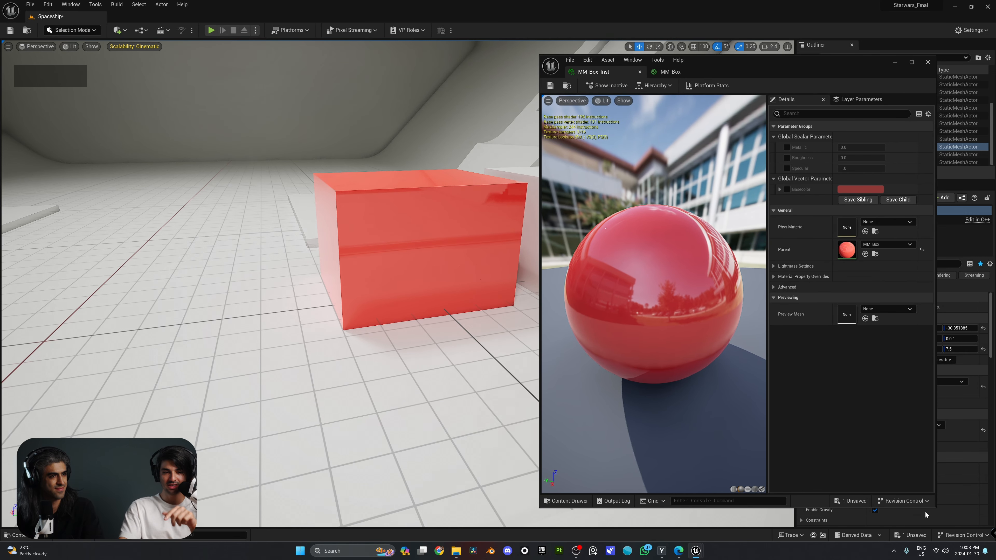
pyautogui.click(911, 535)
pyautogui.click(559, 363)
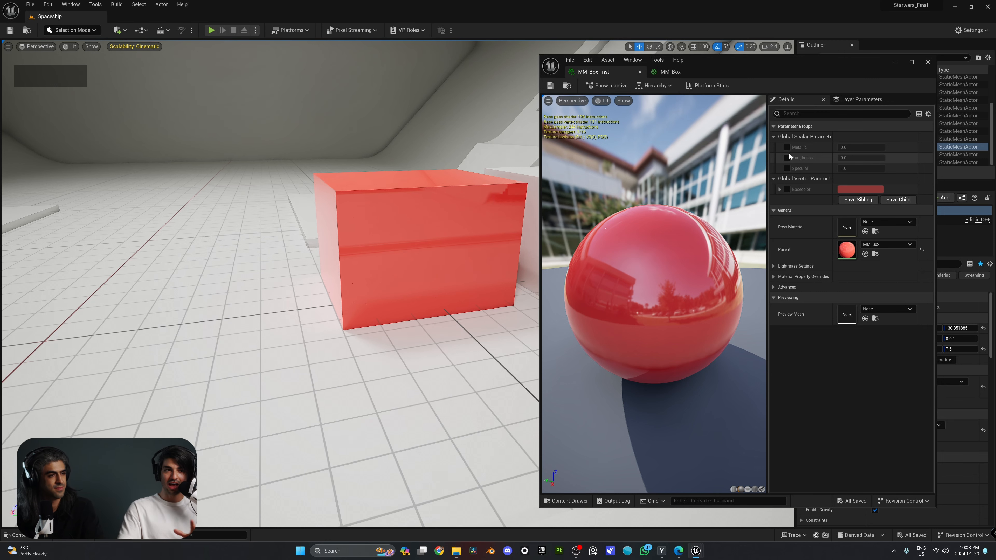
pyautogui.click(670, 71)
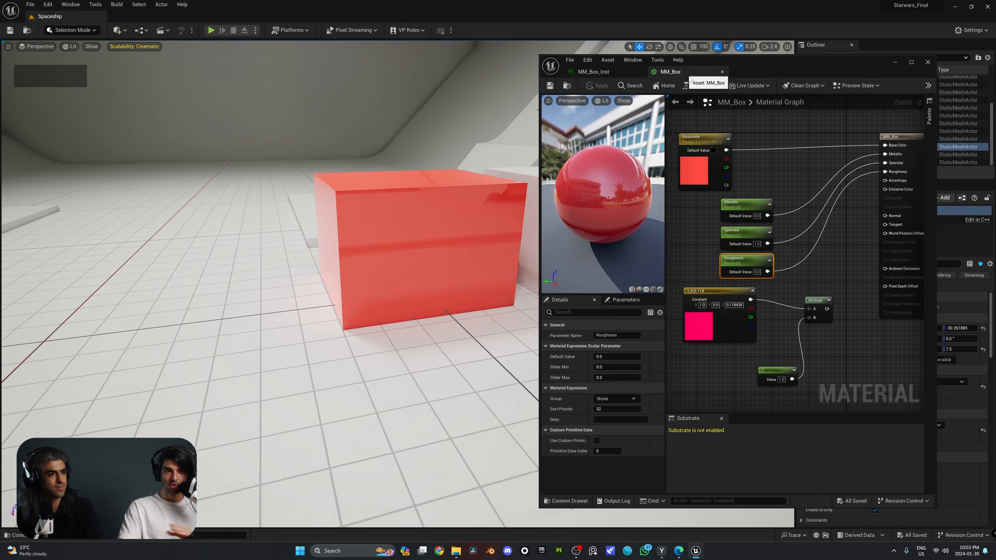
pyautogui.click(627, 75)
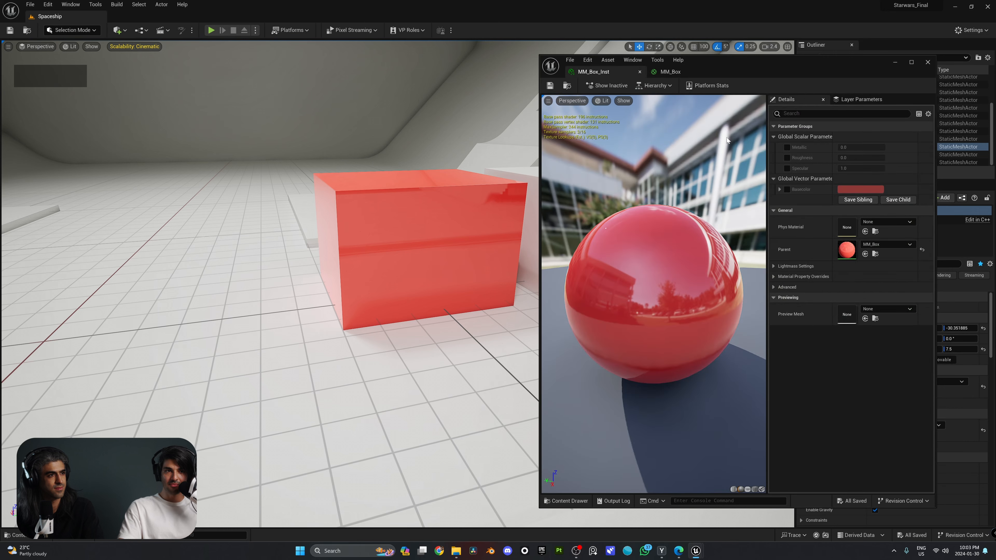
pyautogui.click(787, 148)
pyautogui.click(787, 158)
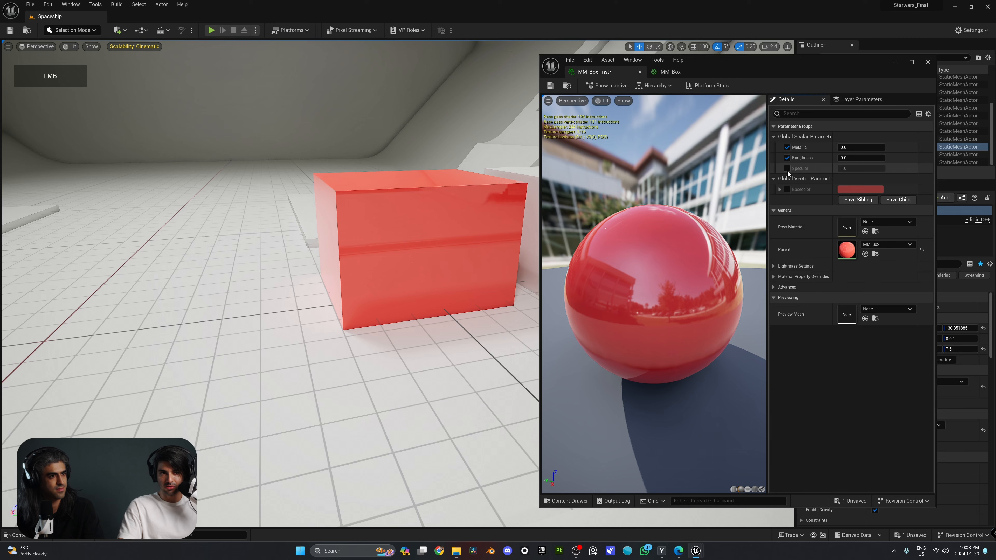
pyautogui.click(787, 168)
pyautogui.click(787, 189)
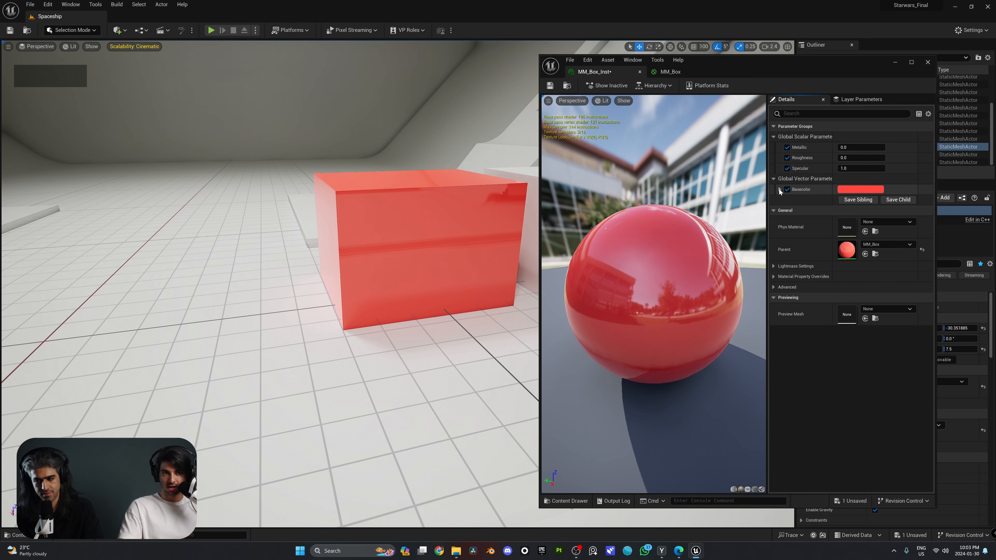
pyautogui.click(780, 190)
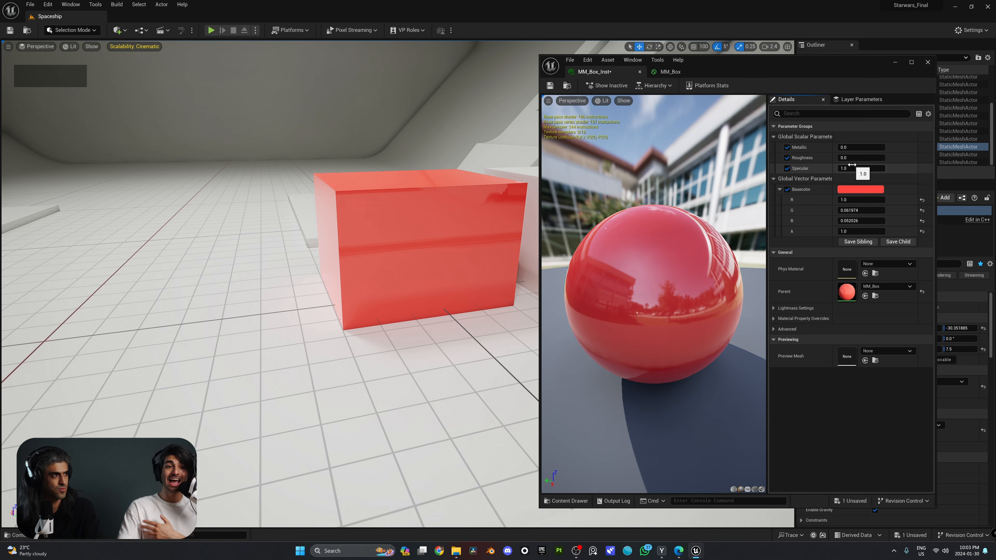
# Set MM_Box_Inst's Metallic to about 0.21, Roughness to about 0.07 and Specular to about 0.70.
pyautogui.click(845, 147)
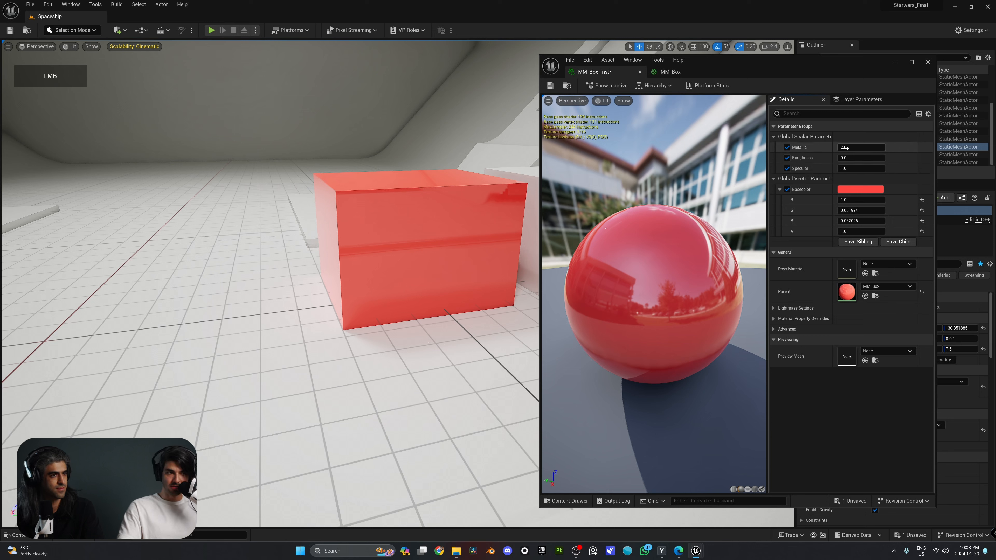
pyautogui.moveTo(844, 148)
pyautogui.mouseDown()
pyautogui.moveTo(887, 148)
pyautogui.moveTo(855, 147)
pyautogui.moveTo(887, 148)
pyautogui.moveTo(844, 157)
pyautogui.moveTo(869, 158)
pyautogui.moveTo(839, 168)
pyautogui.moveTo(851, 168)
pyautogui.moveTo(847, 158)
pyautogui.moveTo(869, 169)
pyautogui.moveTo(878, 147)
pyautogui.moveTo(857, 147)
pyautogui.mouseUp()
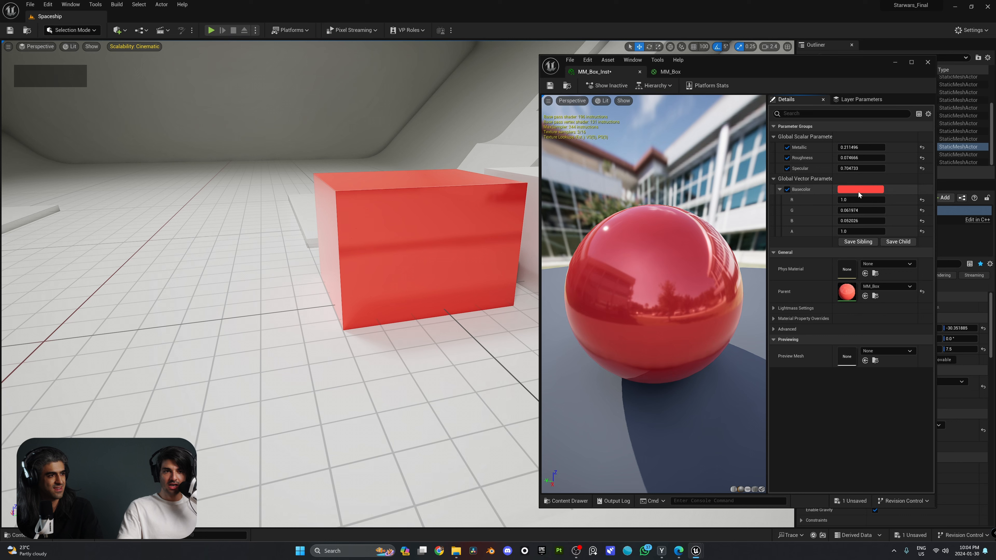
# Set MM_Box_Inst's Basecolor to purple, about R 0.33, G 0.12 and B 1.0, and save the instance.
pyautogui.click(861, 190)
pyautogui.moveTo(755, 253); pyautogui.dragTo(727, 227)
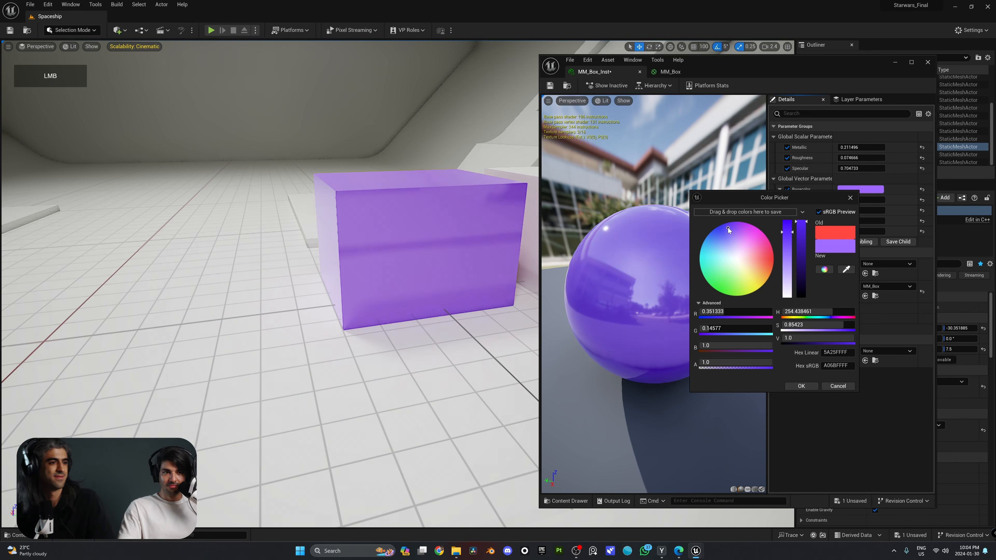
pyautogui.click(802, 386)
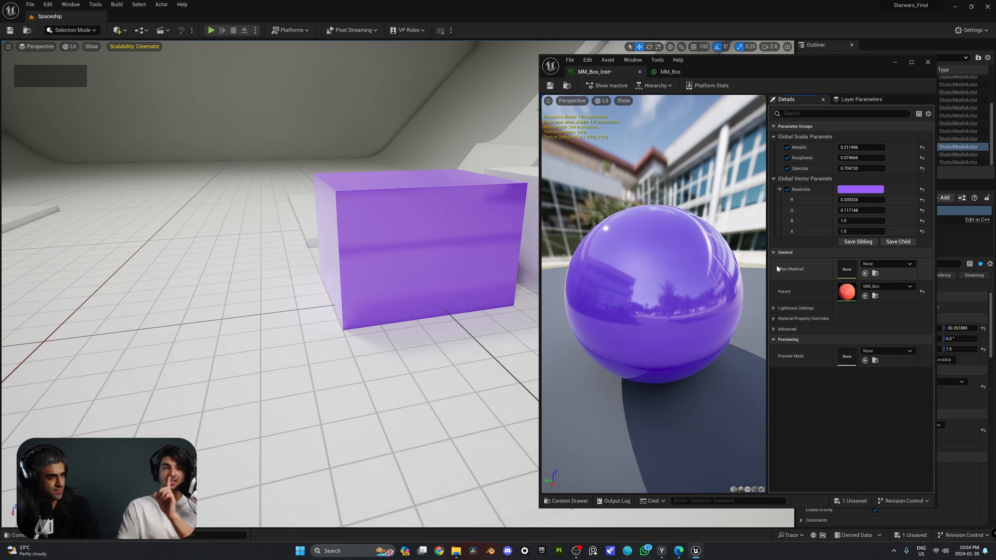
pyautogui.click(550, 86)
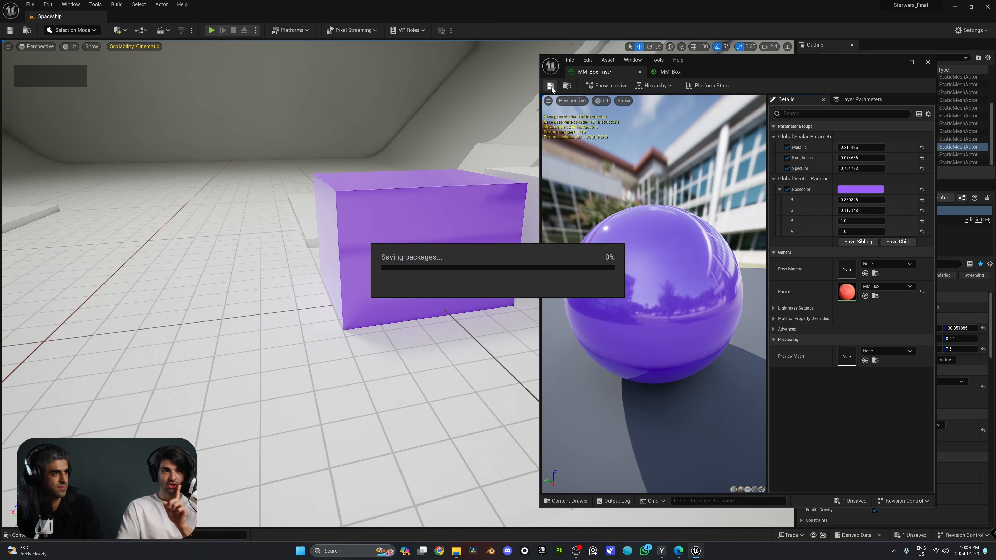
# Create another material instance of MM_Box named MM_Box_Yellow and apply it to the white box beside the purple one.
pyautogui.click(895, 63)
pyautogui.moveTo(461, 202); pyautogui.dragTo(480, 204, button='right')
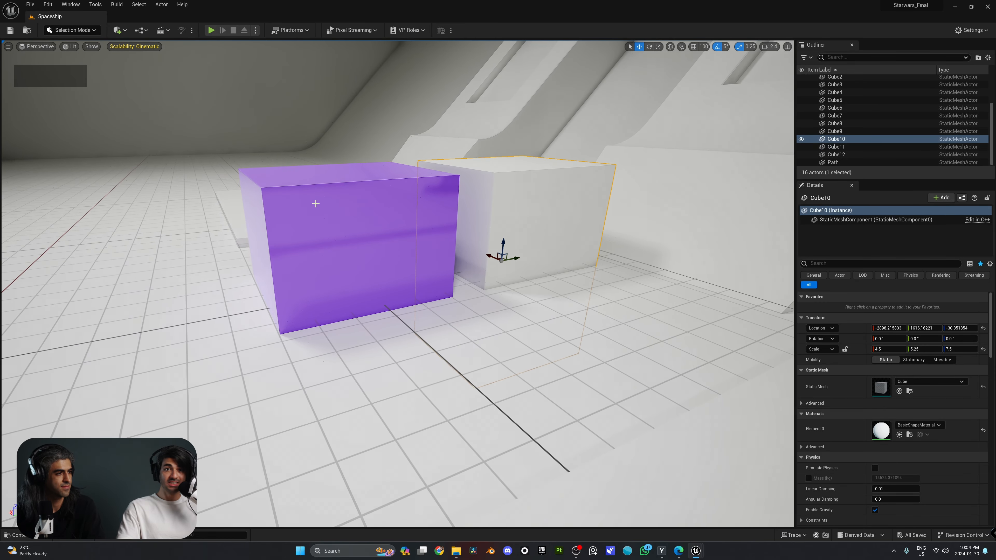
pyautogui.hotkey('ctrl', 'space')
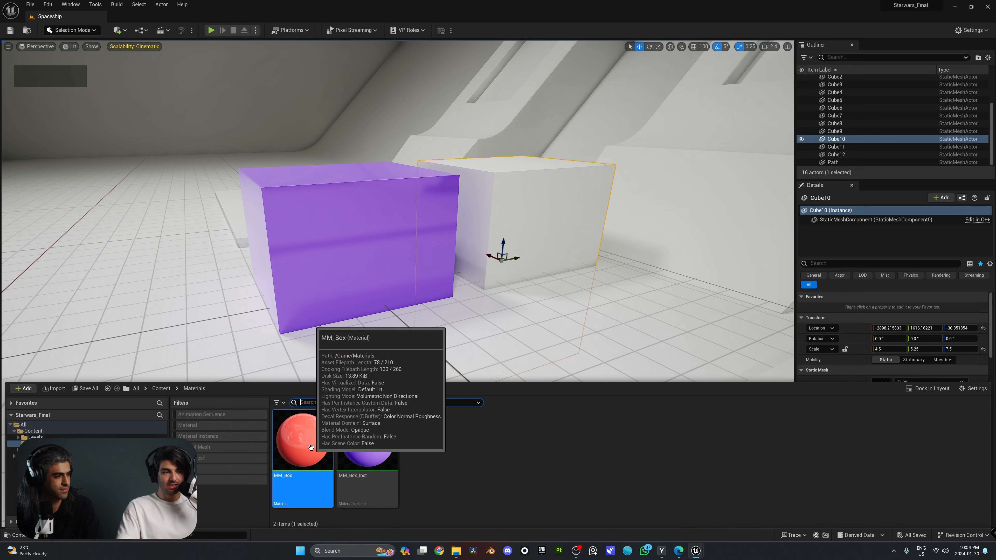
pyautogui.rightClick(310, 447)
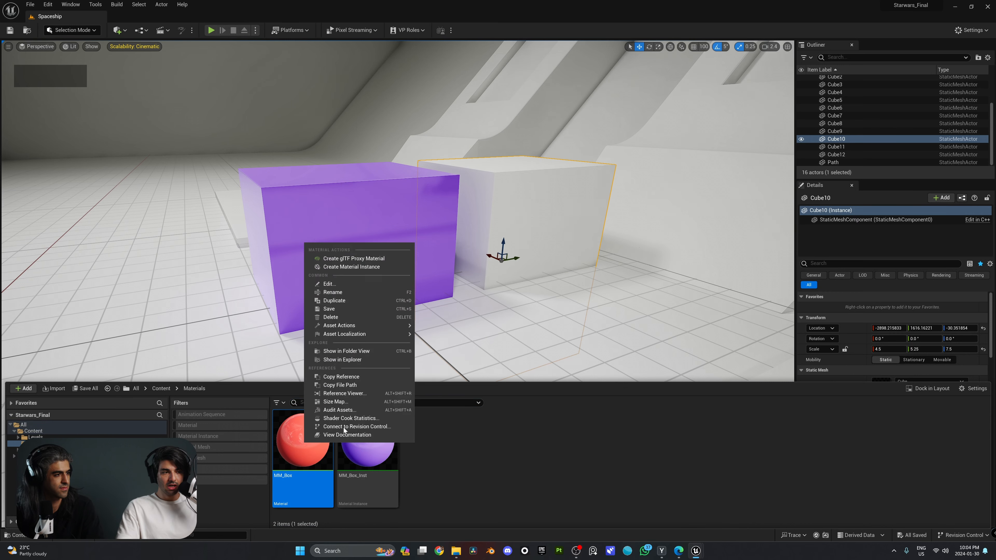
pyautogui.click(361, 267)
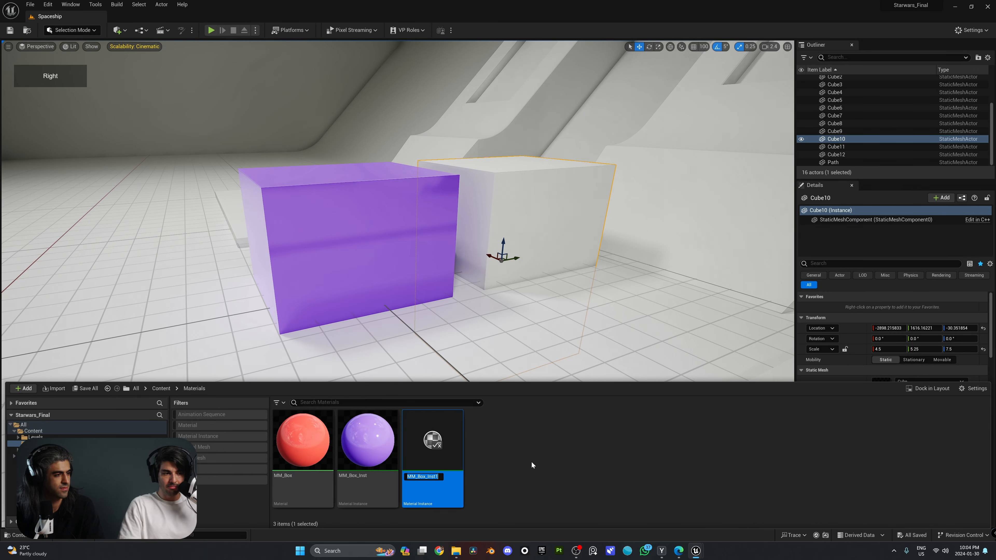
pyautogui.press('BackSpace')
pyautogui.write('MM_Box_')
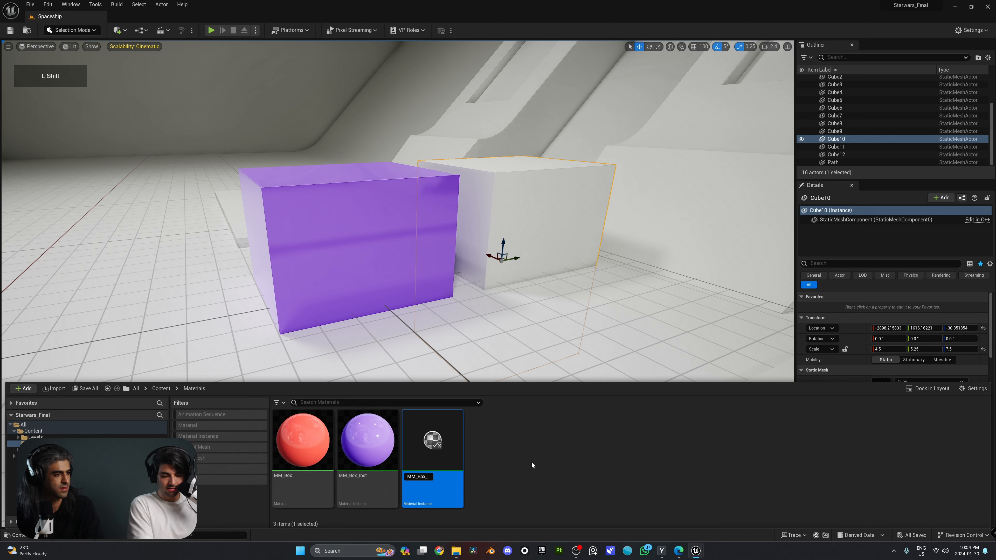
pyautogui.write('Yellow')
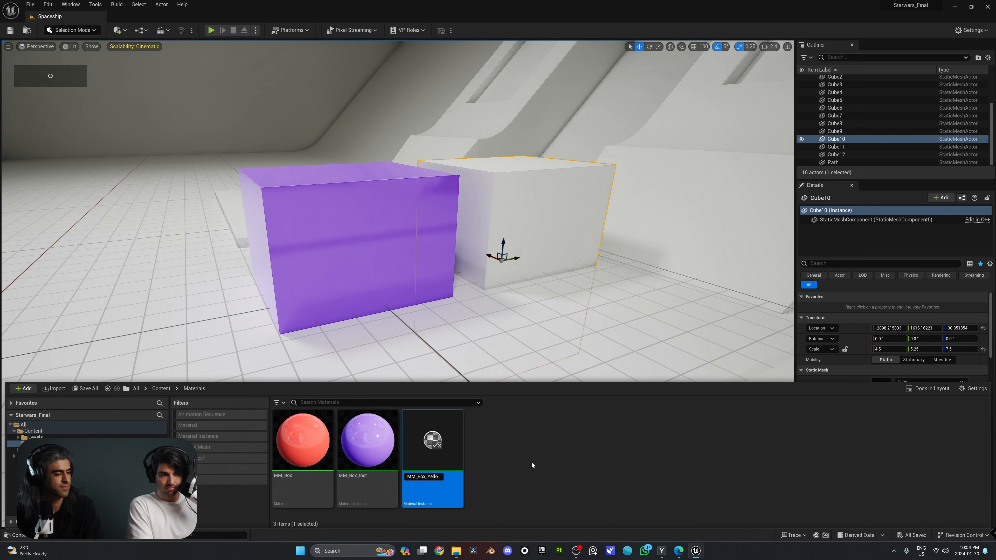
pyautogui.press('Return')
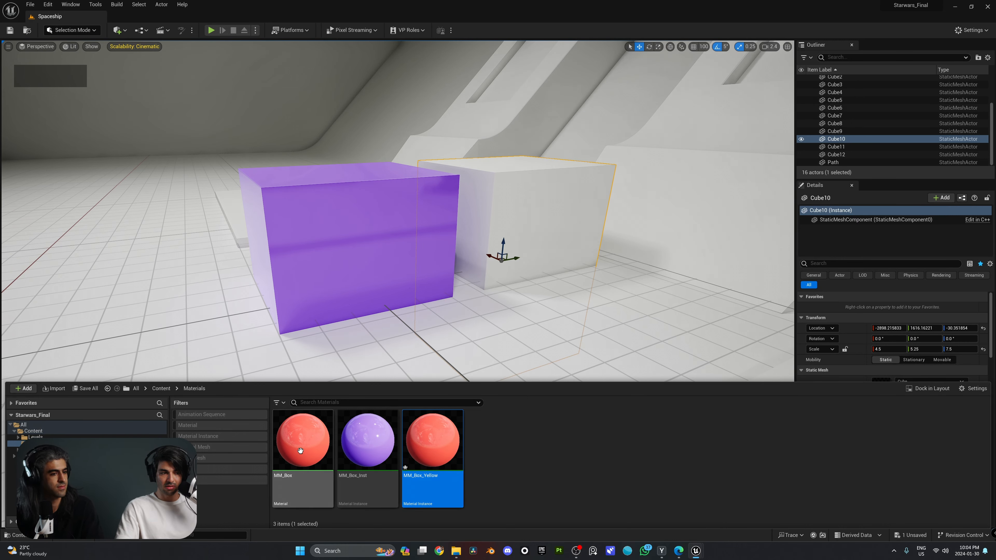
pyautogui.click(444, 453)
pyautogui.moveTo(443, 453); pyautogui.dragTo(518, 267)
# Rename the purple material instance MM_Box_Inst as MM_Box_Blue.
pyautogui.hotkey('ctrl', 'space')
pyautogui.click(370, 478)
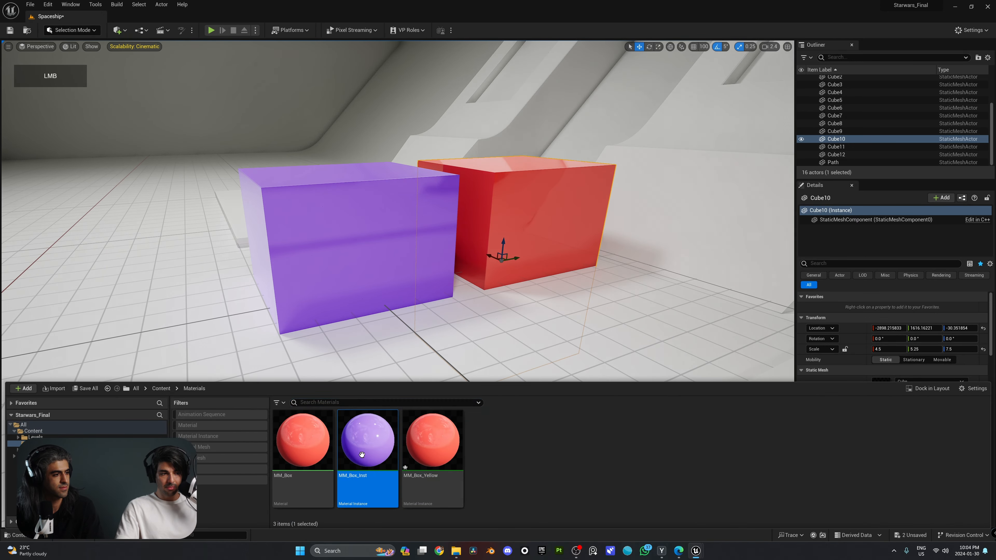
pyautogui.click(375, 481)
pyautogui.press('End')
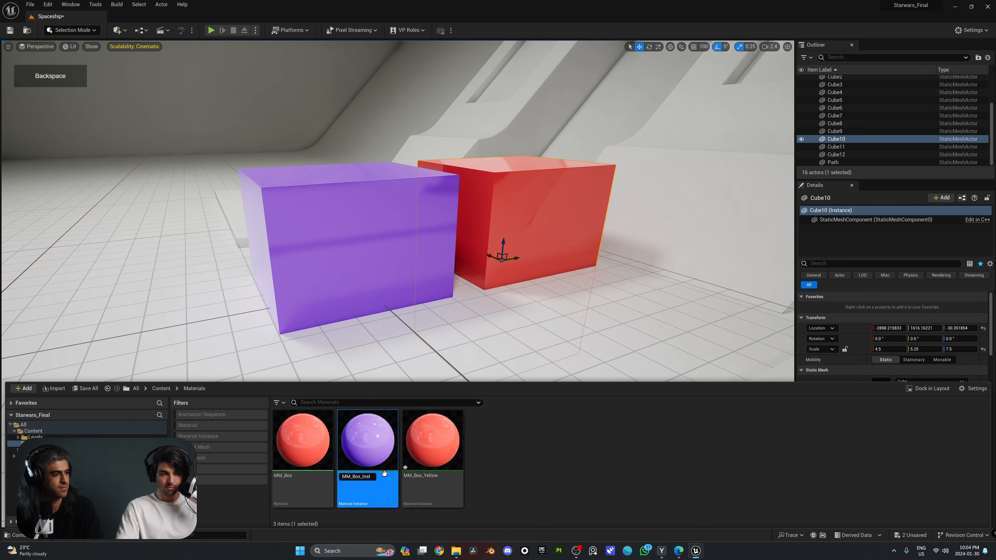
pyautogui.press('BackSpace')
pyautogui.press('BackSpace')
pyautogui.press('BackSpace')
pyautogui.press('BackSpace')
pyautogui.write('Blu')
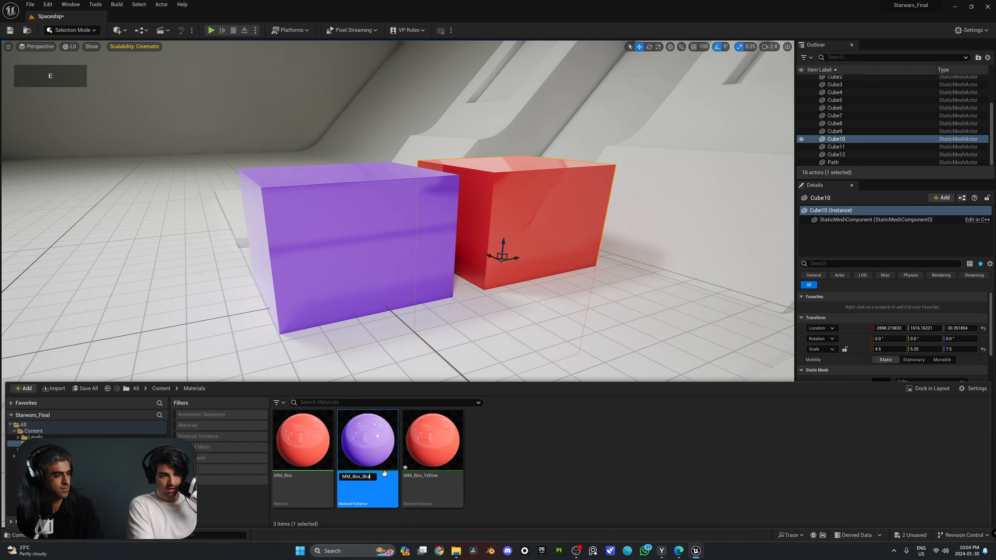
pyautogui.write('et')
pyautogui.press('Return')
pyautogui.press('F2')
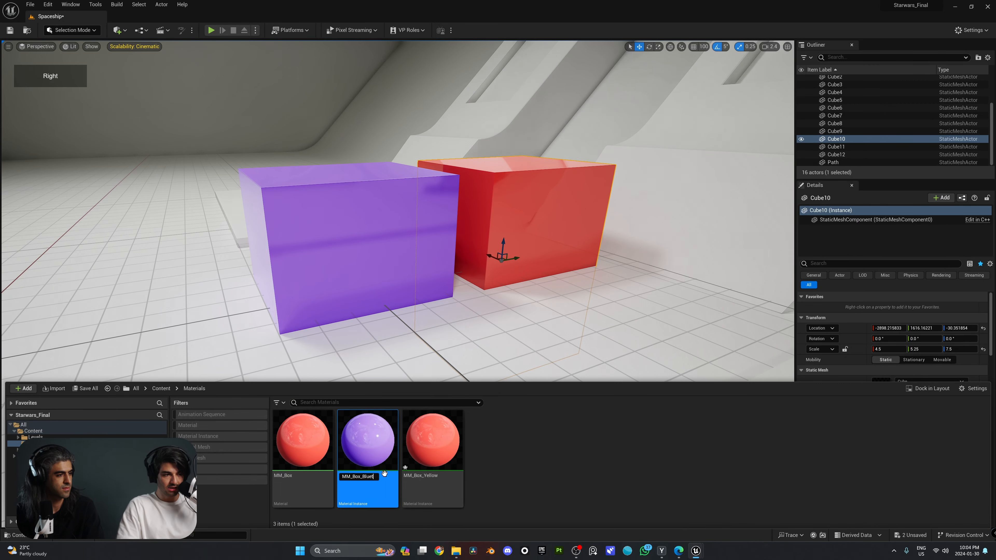
pyautogui.press('End')
pyautogui.press('BackSpace')
pyautogui.press('Return')
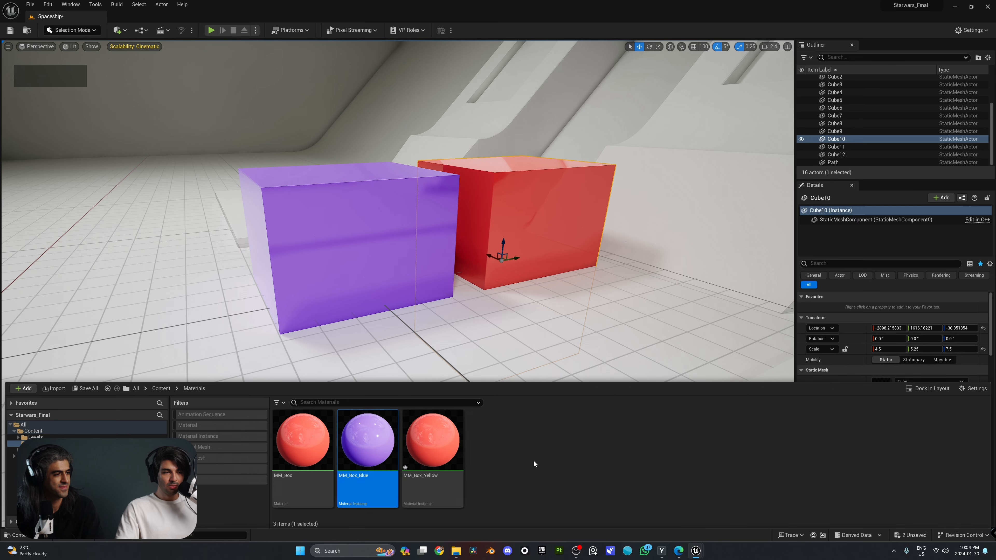
# Reapply MM_Box_Yellow to the red box and MM_Box_Blue to the purple box.
pyautogui.moveTo(433, 442); pyautogui.dragTo(506, 231)
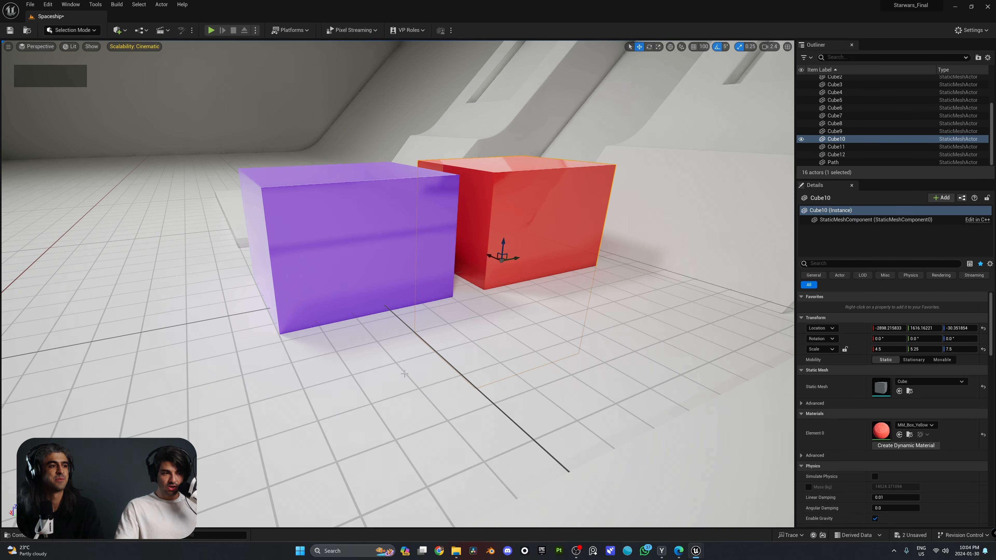
pyautogui.hotkey('ctrl', 'space')
pyautogui.moveTo(369, 442); pyautogui.dragTo(377, 247)
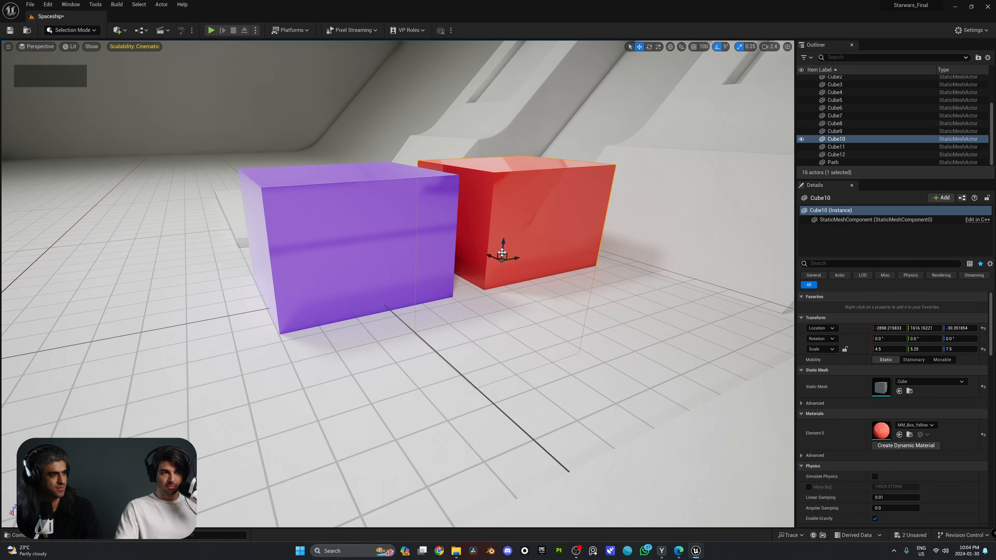
# Open MM_Box_Yellow and enable its Metallic, Roughness, Specular and Basecolor overrides.
pyautogui.hotkey('ctrl', 'space')
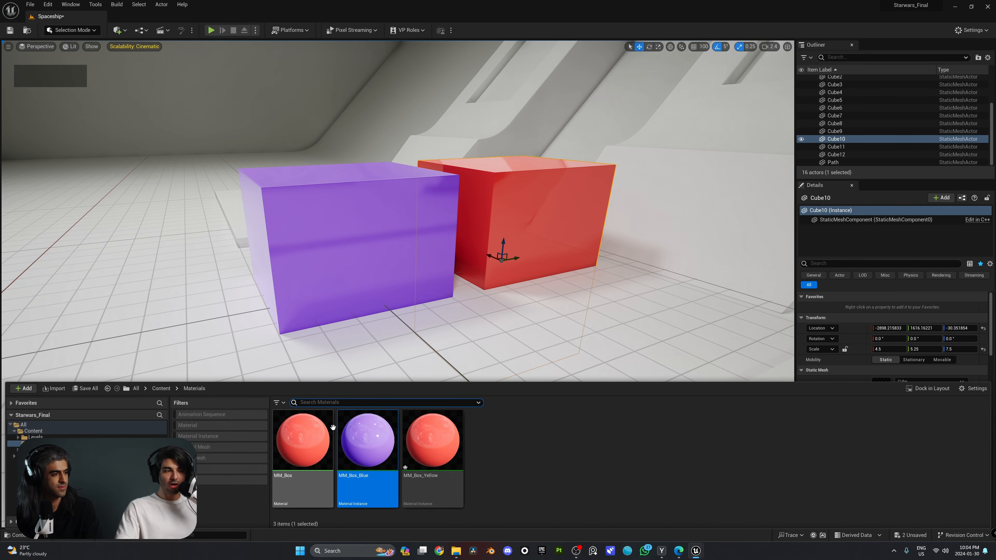
pyautogui.doubleClick(443, 448)
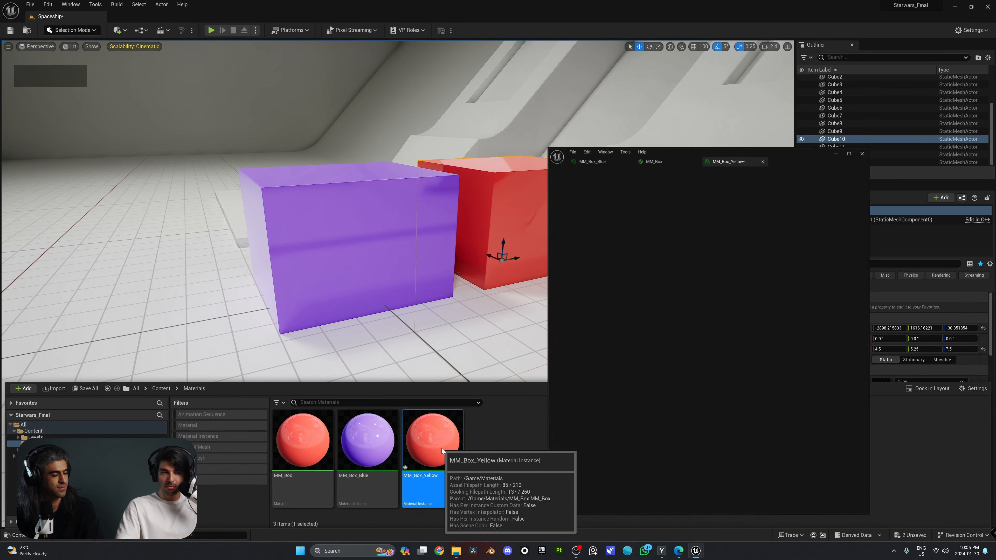
pyautogui.click(787, 147)
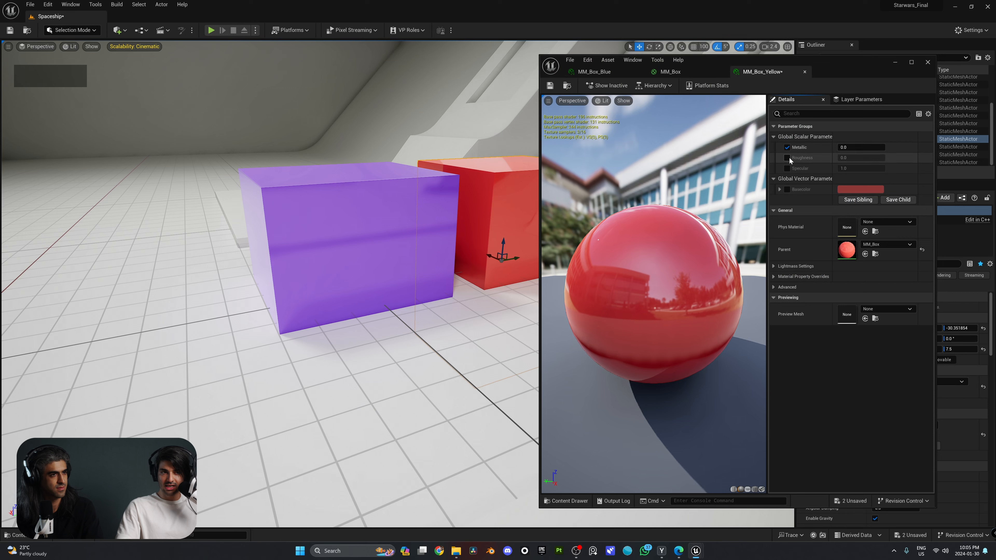
pyautogui.click(787, 157)
pyautogui.click(787, 168)
pyautogui.click(787, 190)
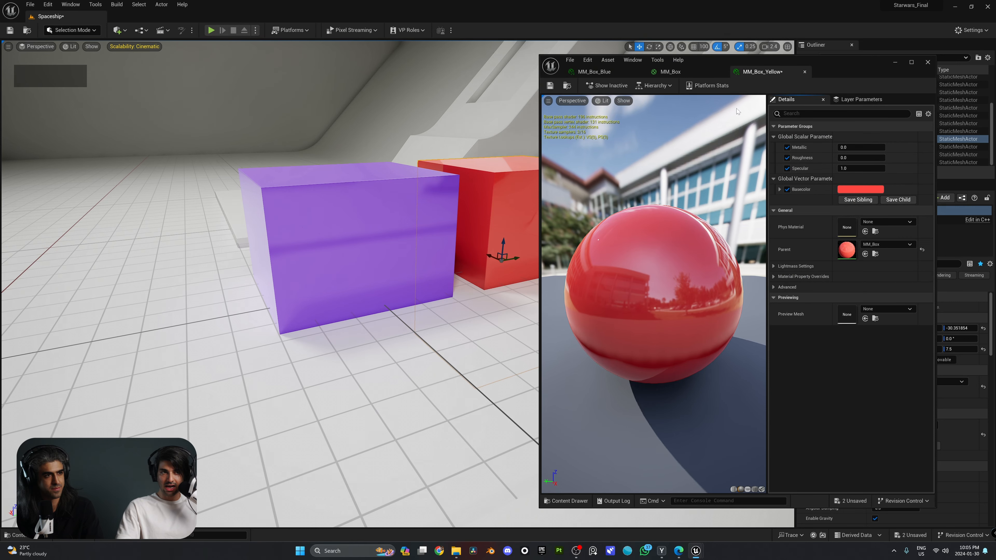
# Set MM_Box_Yellow's Basecolor to a fully saturated yellow.
pyautogui.moveTo(837, 73); pyautogui.dragTo(860, 72)
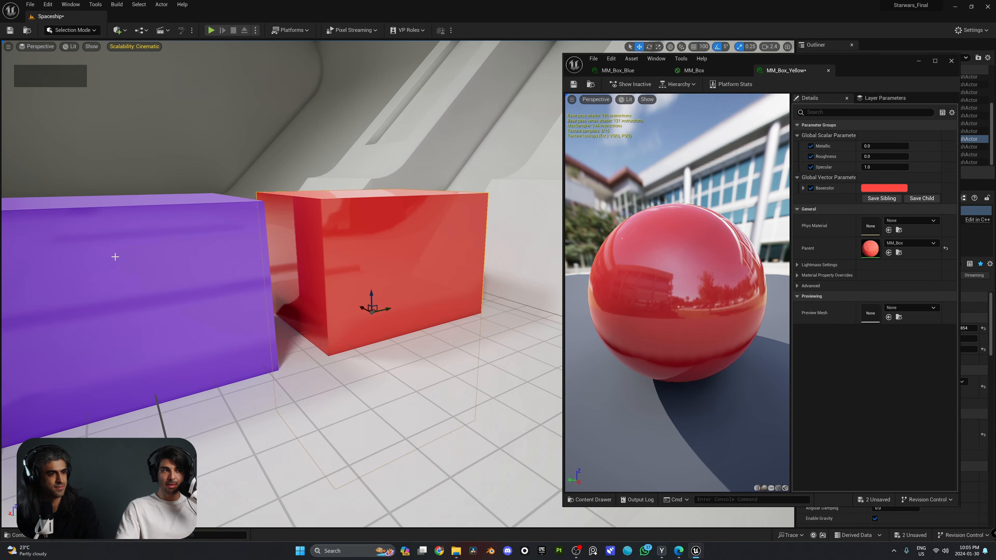
pyautogui.click(879, 189)
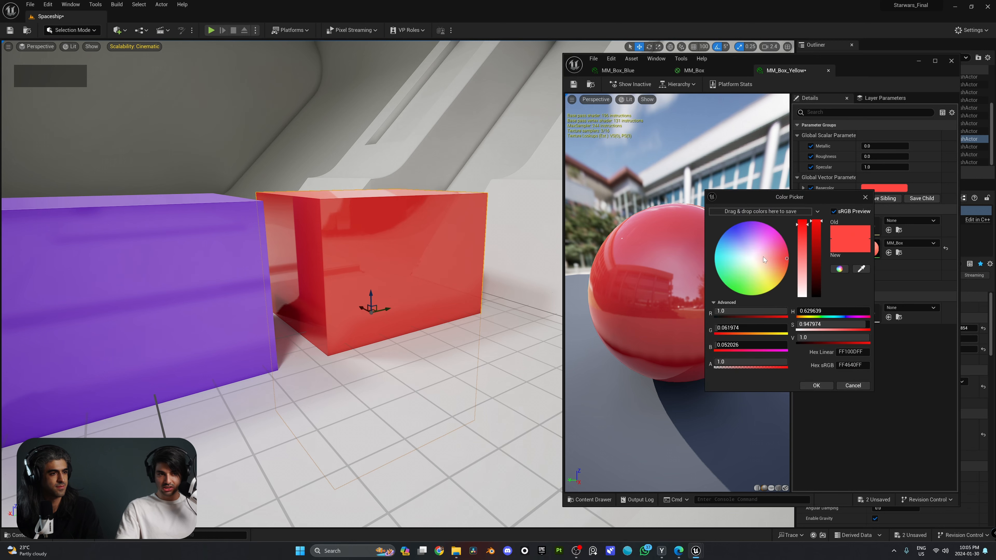
pyautogui.moveTo(763, 258); pyautogui.dragTo(768, 293)
pyautogui.click(816, 385)
# Set MM_Box_Yellow's Metallic to about 0.50 and Roughness to about 0.35, and save the instance.
pyautogui.moveTo(882, 146)
pyautogui.mouseDown()
pyautogui.moveTo(906, 146)
pyautogui.moveTo(886, 156)
pyautogui.mouseUp()
pyautogui.press('s')
pyautogui.press('a')
pyautogui.moveTo(353, 275); pyautogui.dragTo(353, 275, button='right')
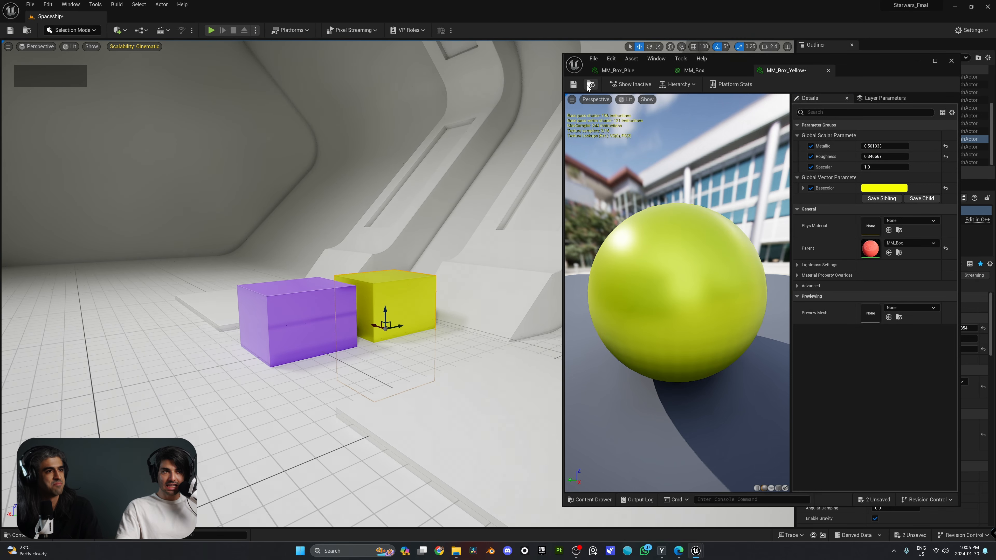
pyautogui.click(574, 84)
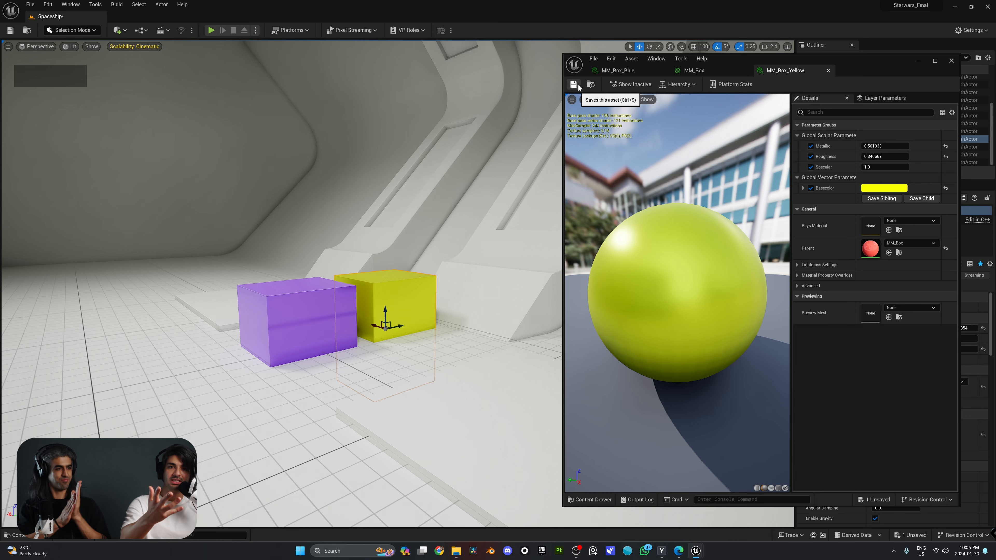
pyautogui.click(626, 71)
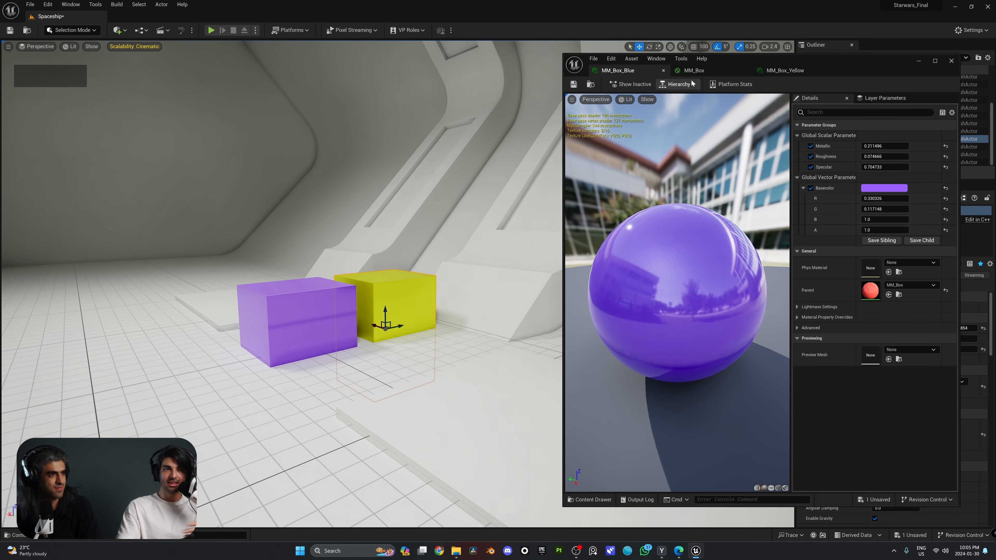
pyautogui.click(694, 70)
pyautogui.click(804, 71)
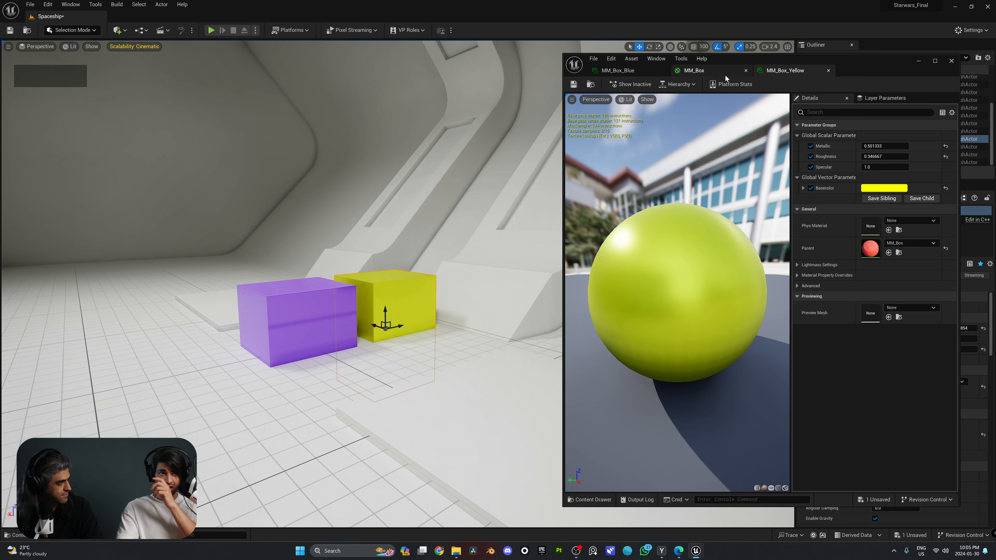
pyautogui.click(639, 70)
# In MM_Box's material graph, connect the Multiply node's output to Emissive Color.
pyautogui.click(697, 73)
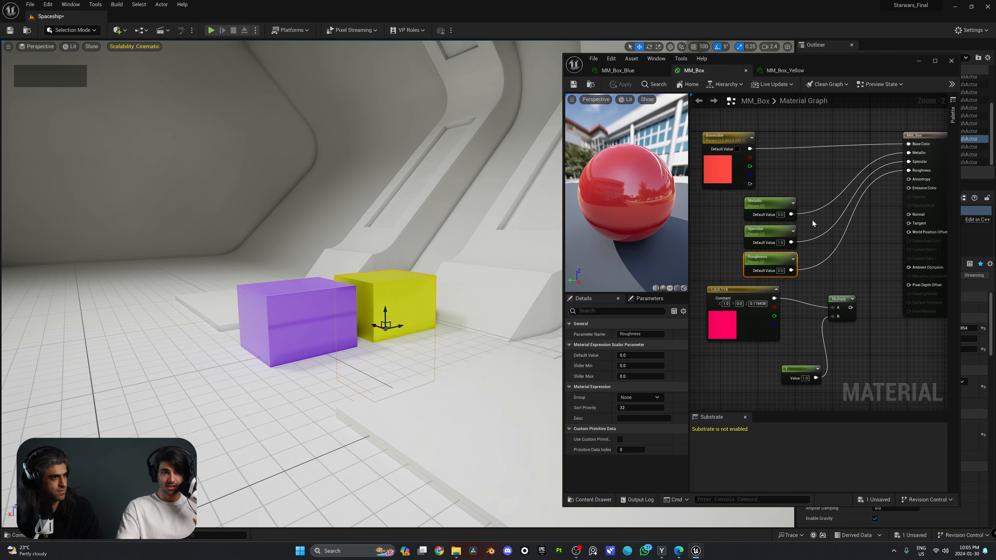
pyautogui.moveTo(836, 242); pyautogui.dragTo(830, 208, button='right')
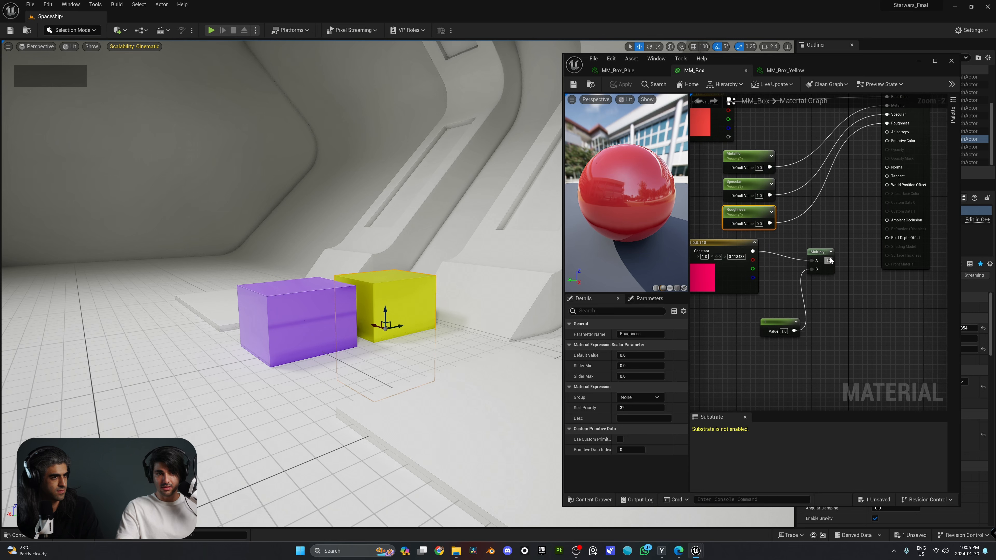
pyautogui.moveTo(829, 260); pyautogui.dragTo(895, 144)
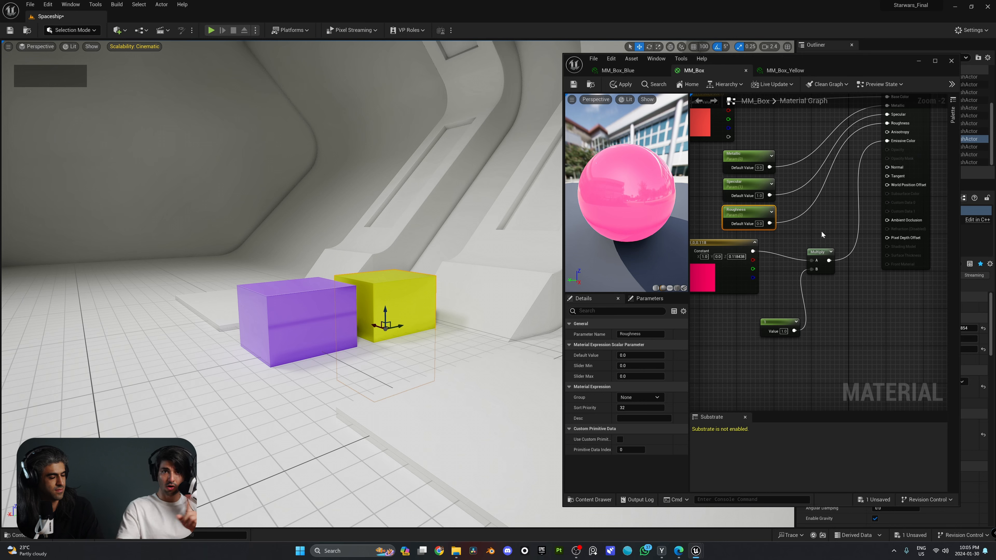
# Convert the pink colour constant feeding Multiply into a parameter named EmissiveColor.
pyautogui.moveTo(795, 255); pyautogui.dragTo(839, 250, button='right')
pyautogui.click(755, 241)
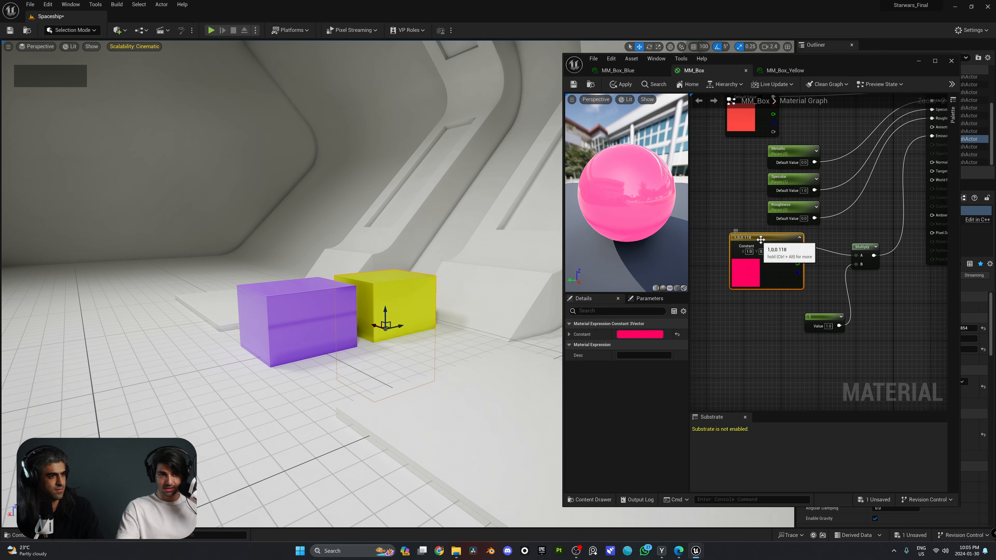
pyautogui.rightClick(757, 241)
pyautogui.click(788, 256)
pyautogui.write('Emissive')
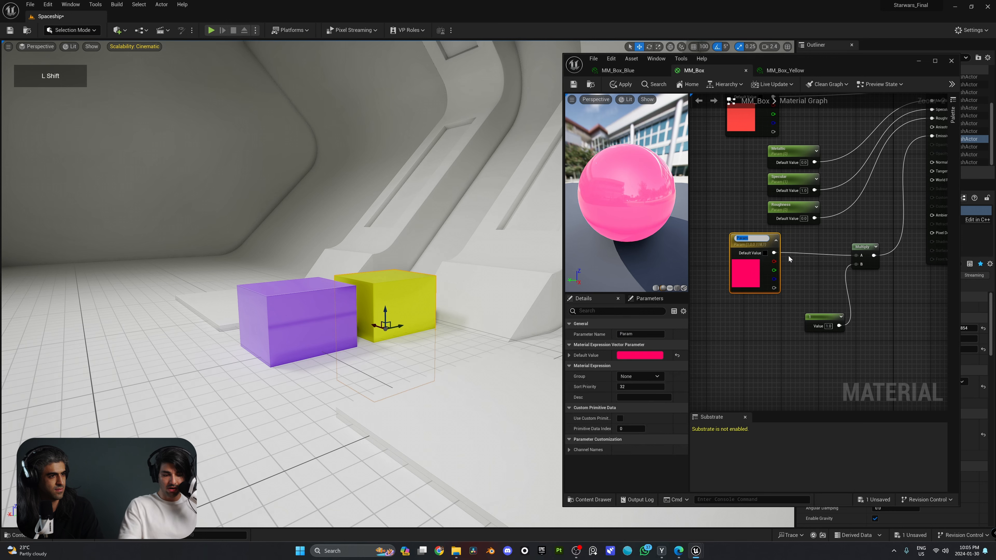
pyautogui.write('Color')
pyautogui.press('Return')
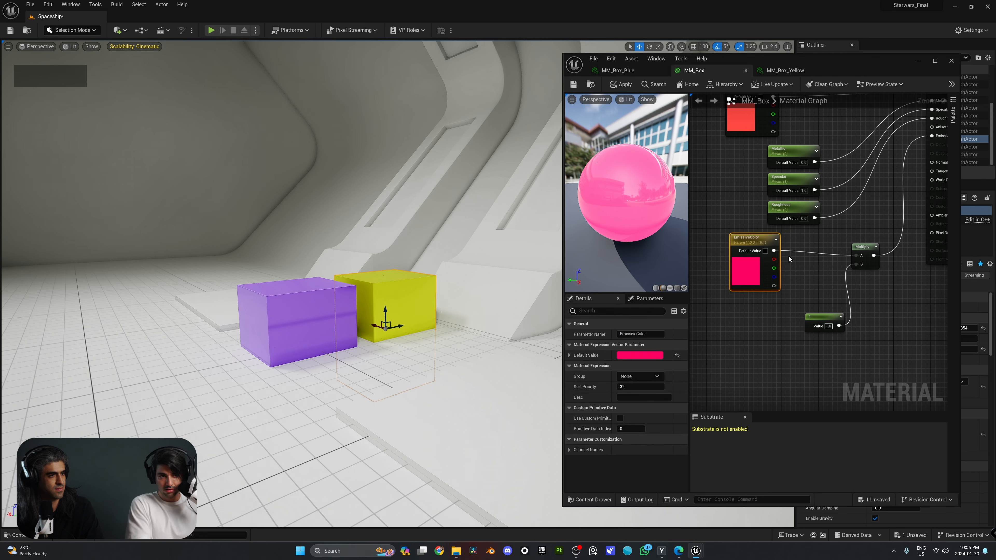
# Convert the scalar constant feeding Multiply's B input into a parameter named EmissiveStrength and apply the changes to MM_Box.
pyautogui.moveTo(794, 258); pyautogui.dragTo(793, 267, button='right')
pyautogui.moveTo(798, 311); pyautogui.dragTo(747, 316)
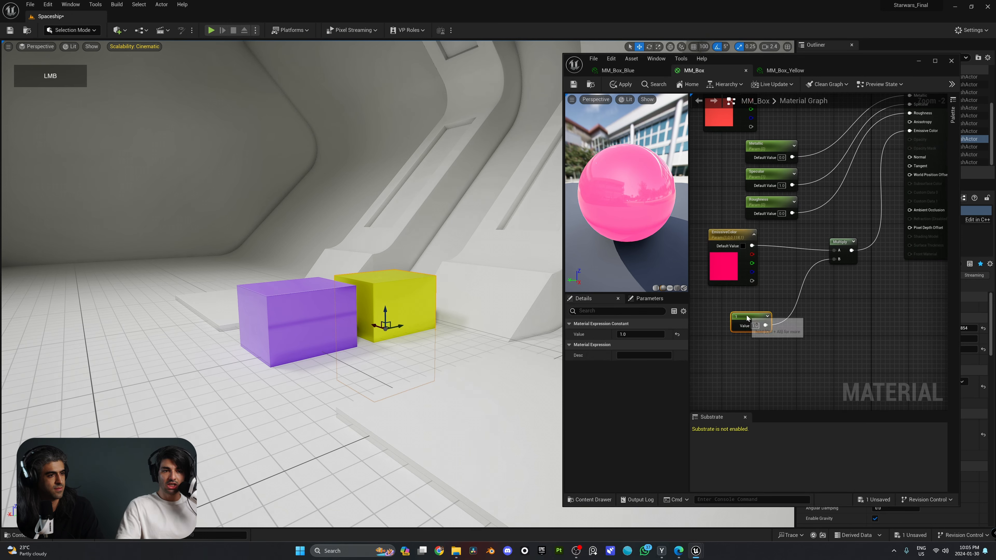
pyautogui.rightClick(747, 319)
pyautogui.click(784, 333)
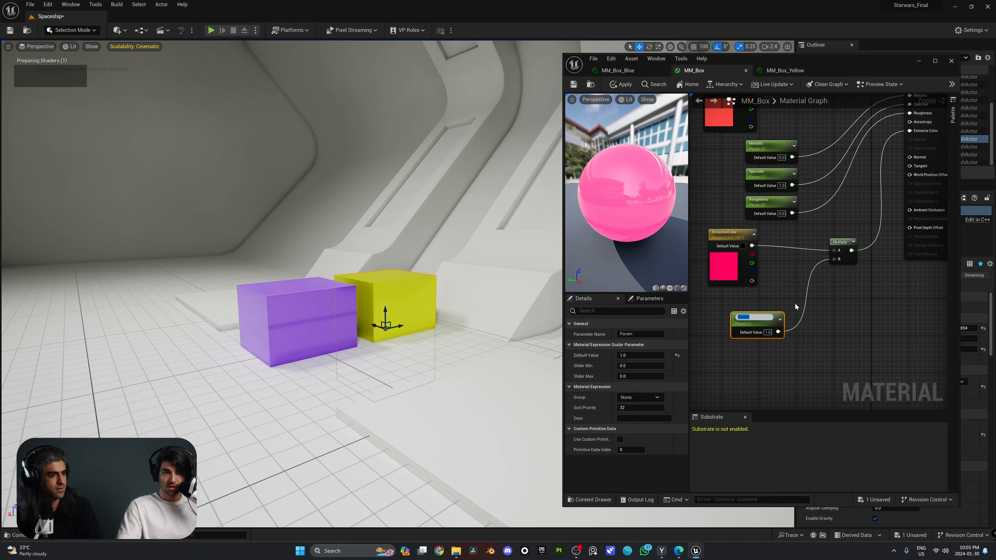
pyautogui.write('EmissiveStrength')
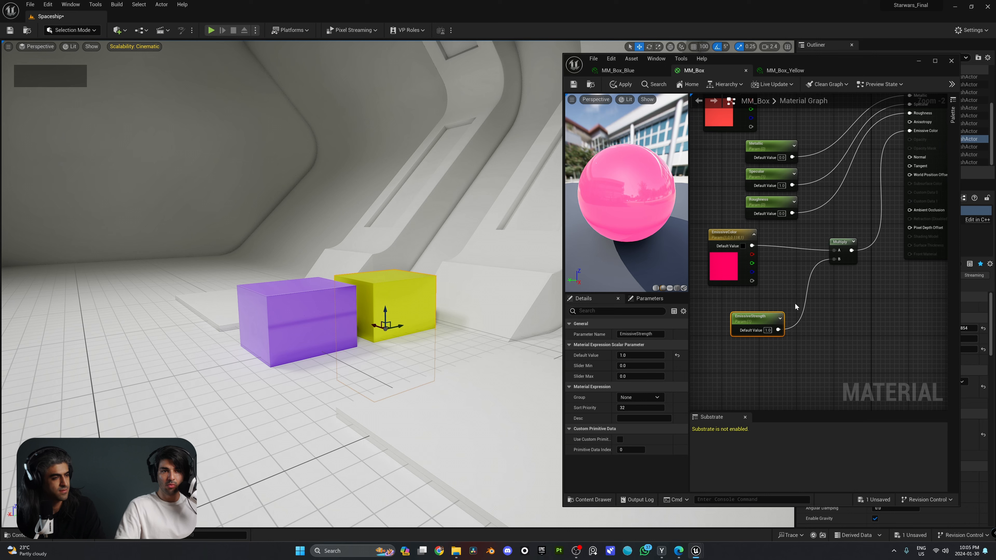
pyautogui.click(621, 84)
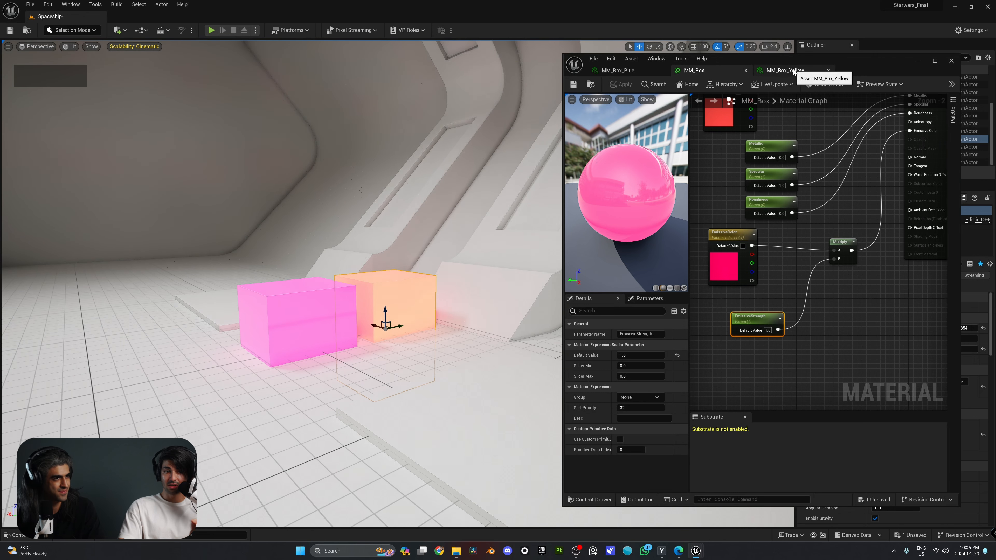
# Set the EmissiveStrength parameter's default value to 0 in MM_Box's material graph and apply the changes.
pyautogui.click(769, 331)
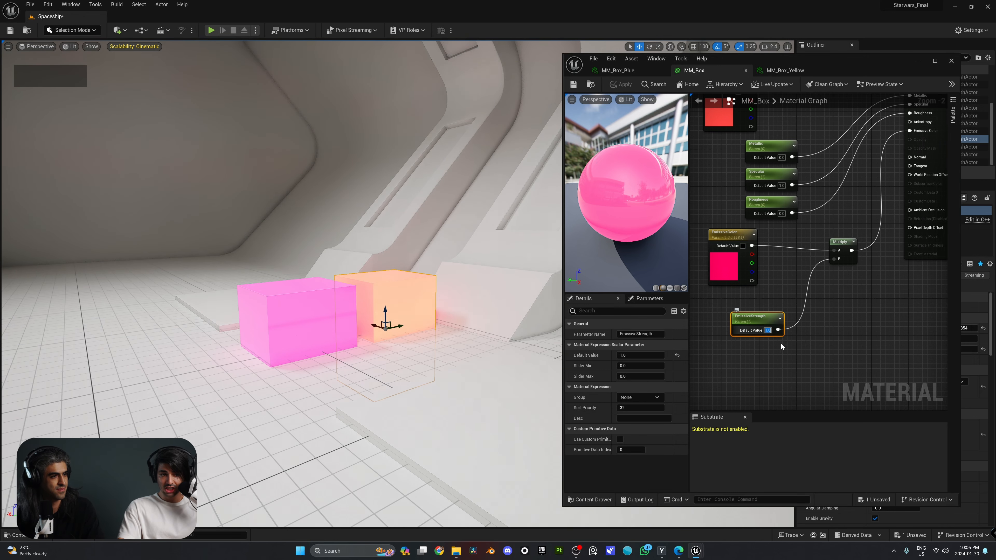
pyautogui.write('0')
pyautogui.click(840, 376)
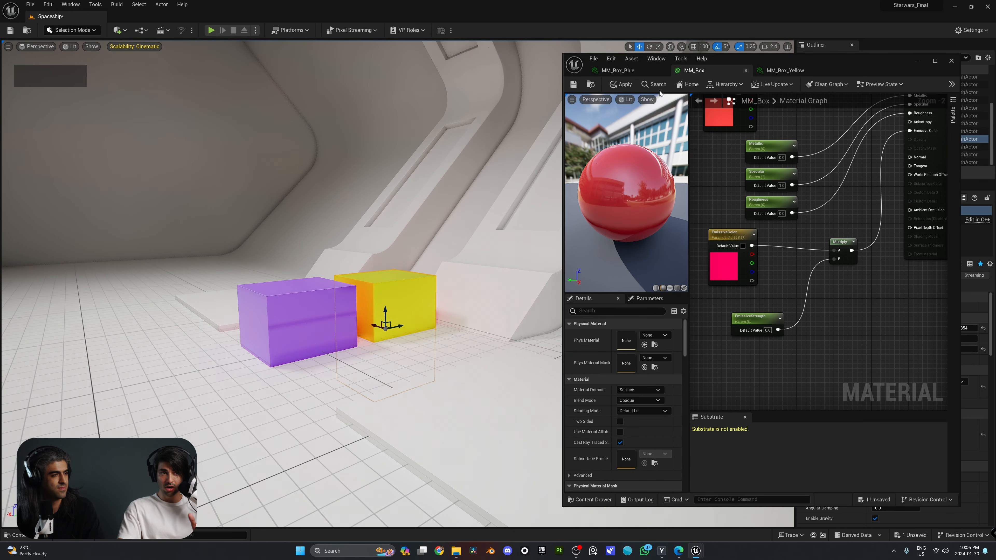
pyautogui.click(621, 85)
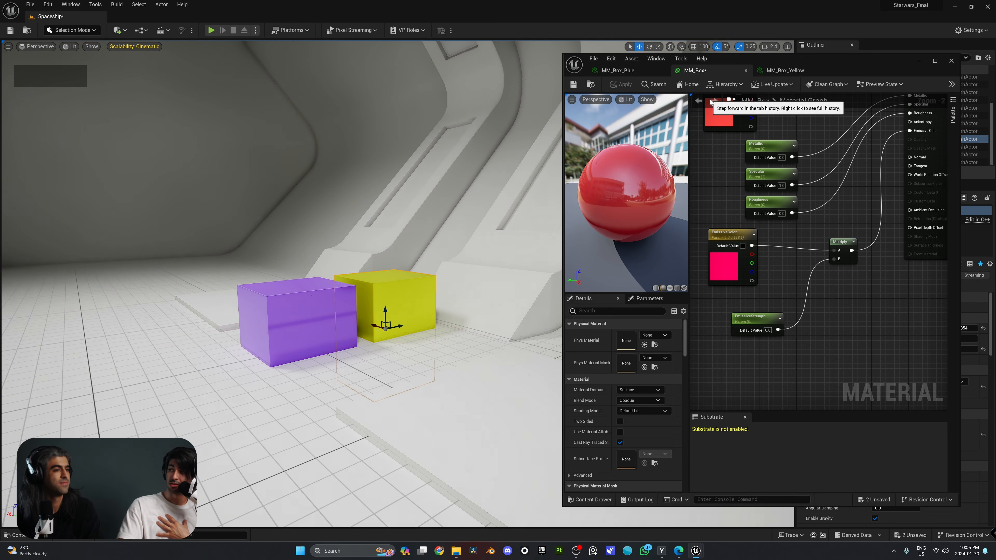
# In MM_Box_Yellow, override EmissiveColor with a yellow of about R 1.0, G 0.93, B 0.003 and raise EmissiveStrength above 0.
pyautogui.click(785, 70)
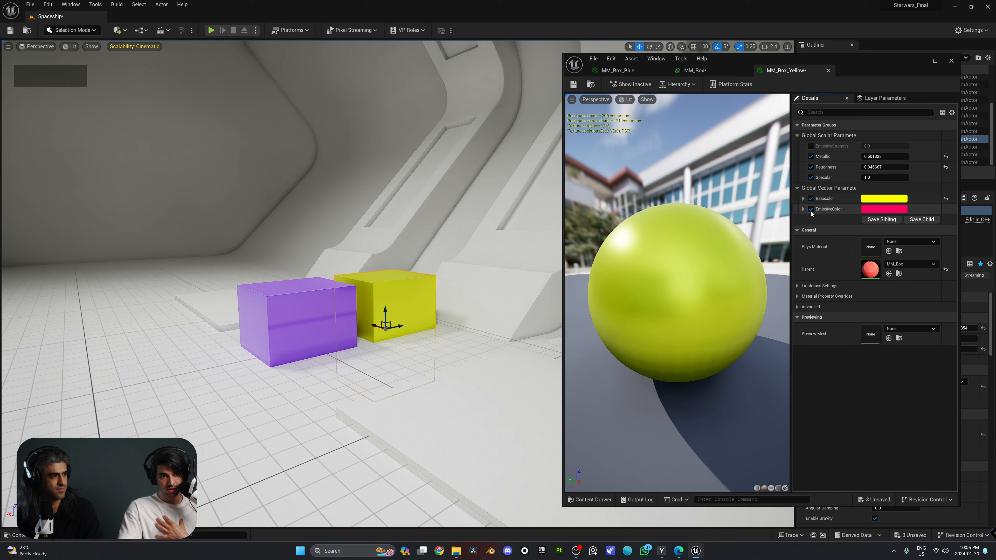
pyautogui.click(803, 209)
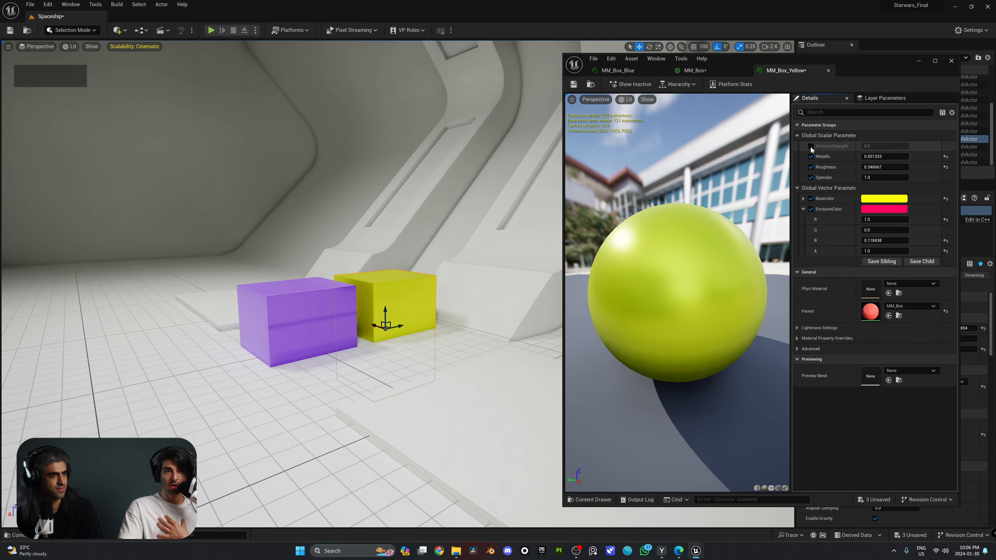
pyautogui.click(874, 211)
pyautogui.moveTo(758, 280); pyautogui.dragTo(768, 305)
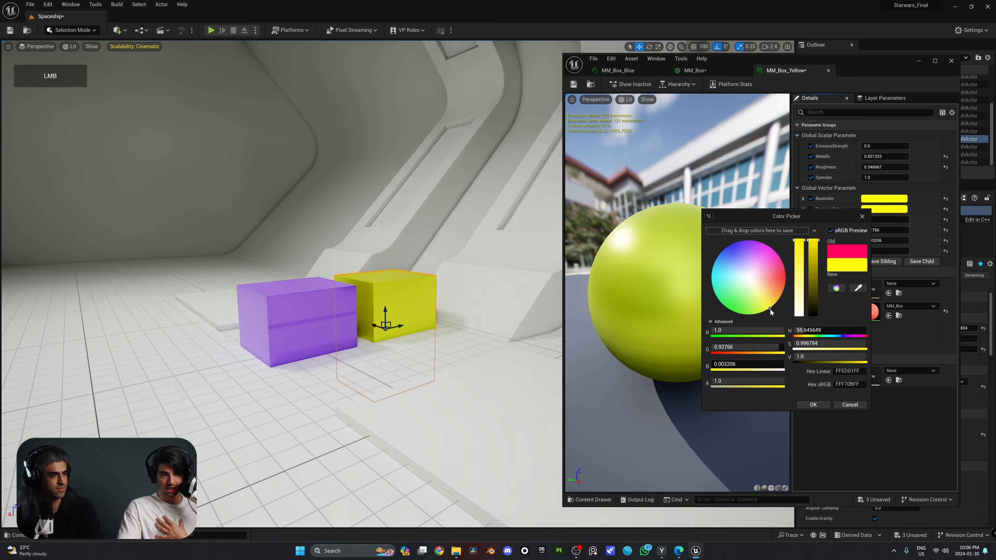
pyautogui.click(814, 405)
pyautogui.moveTo(868, 145)
pyautogui.mouseDown()
pyautogui.moveTo(925, 145)
pyautogui.moveTo(863, 145)
pyautogui.moveTo(885, 145)
pyautogui.mouseUp()
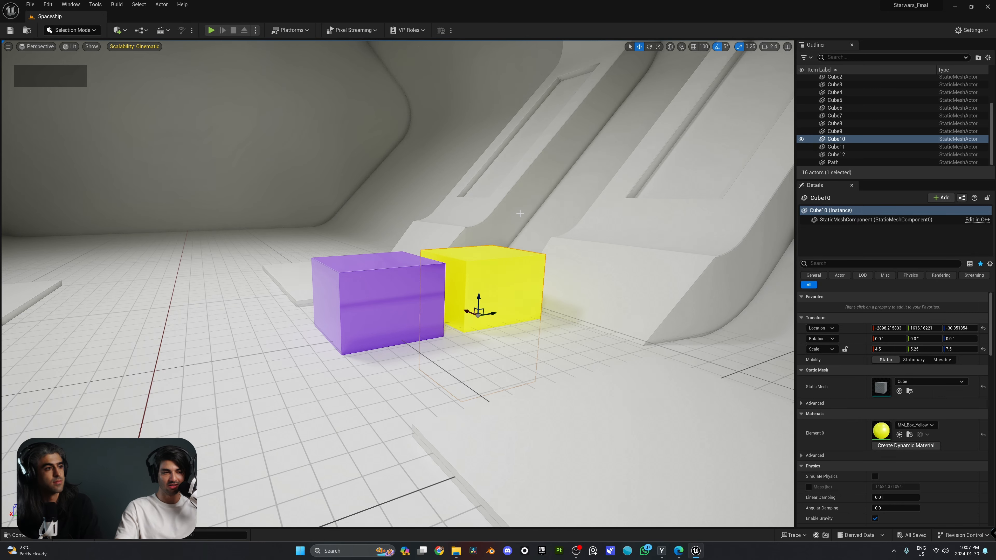
# Switch to Edge, browse the free content on textures.com, and examine the flat maps offered for Scifi Panel.
pyautogui.moveTo(520, 214)
pyautogui.mouseDown(button='right')
pyautogui.moveTo(510, 220)
pyautogui.moveTo(522, 216)
pyautogui.moveTo(512, 212)
pyautogui.mouseUp(button='right')
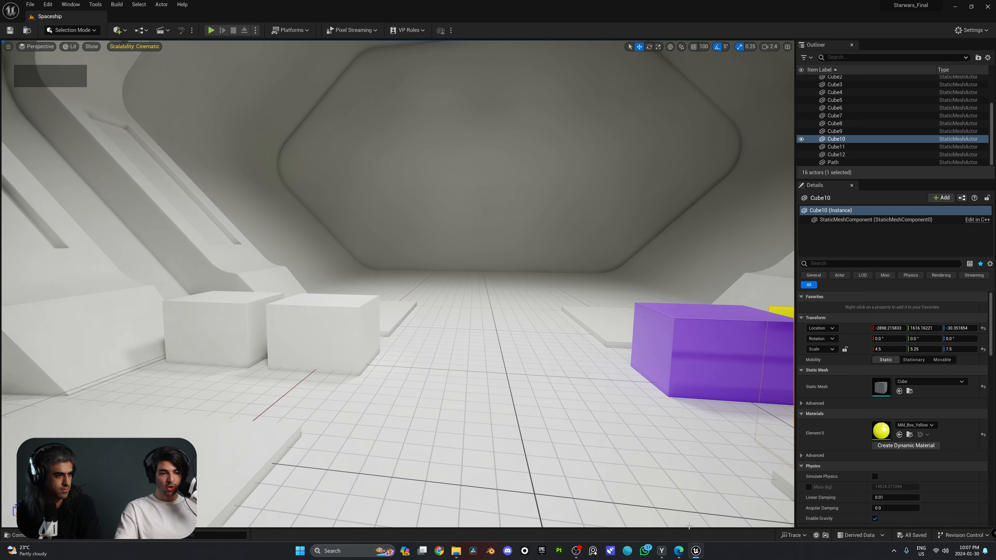
pyautogui.click(680, 551)
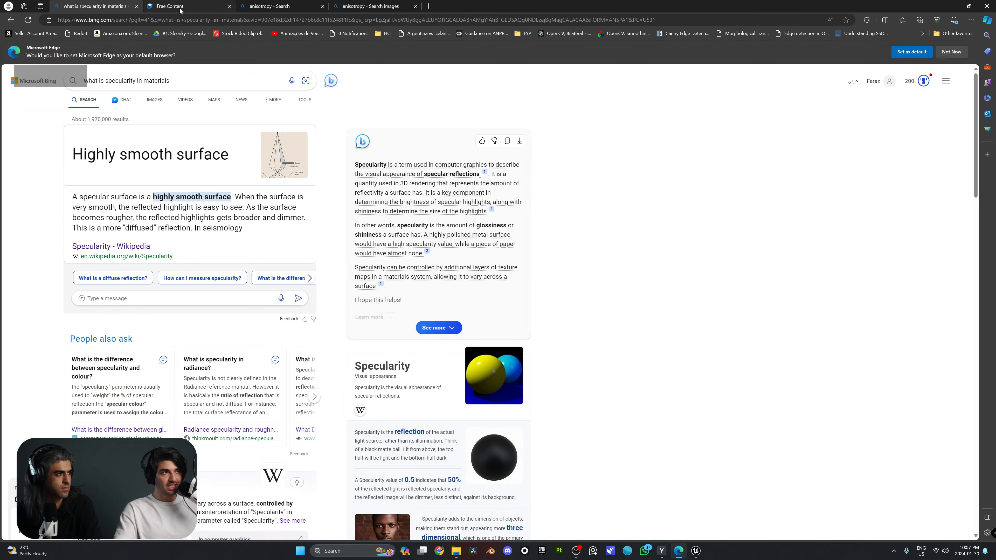
pyautogui.click(182, 6)
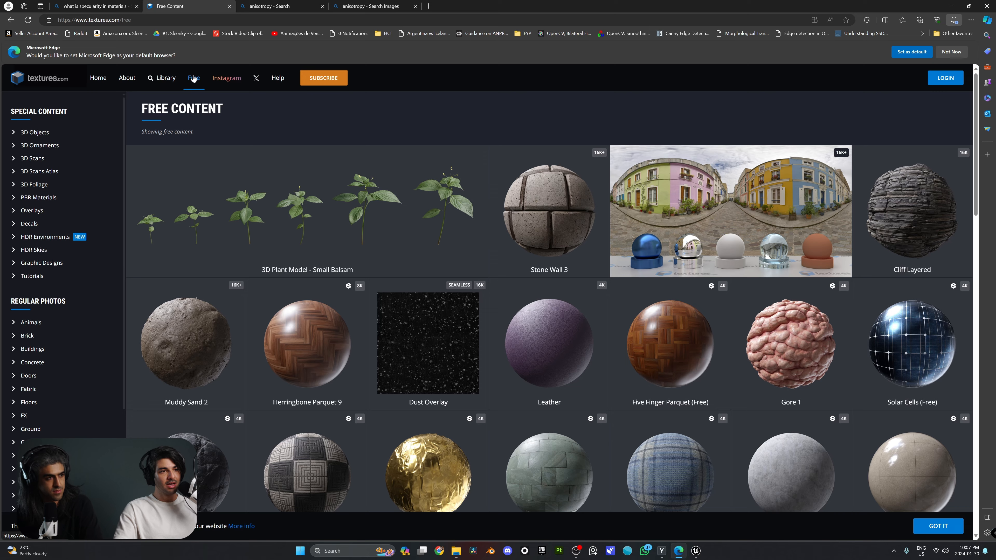
pyautogui.scroll(-7, 627, 196)
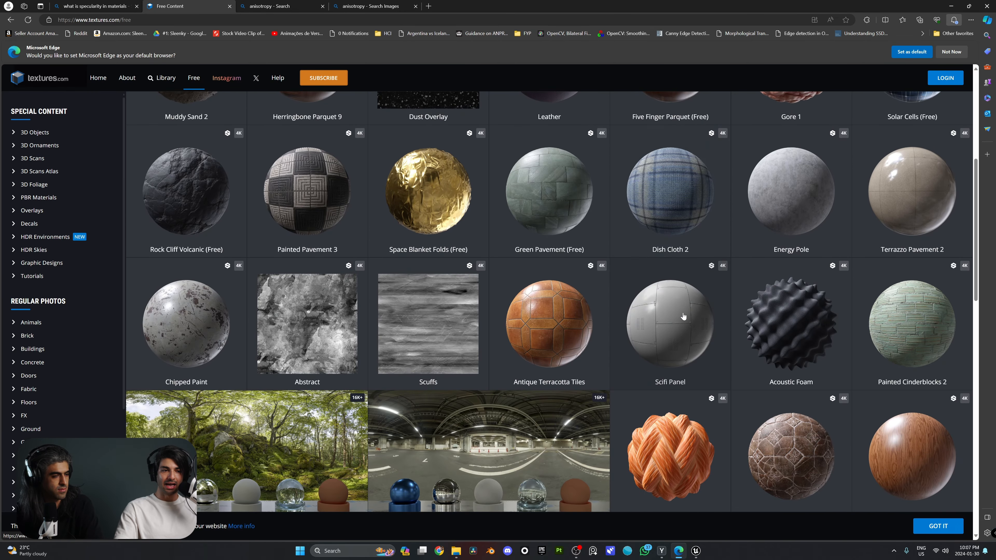
pyautogui.click(683, 316)
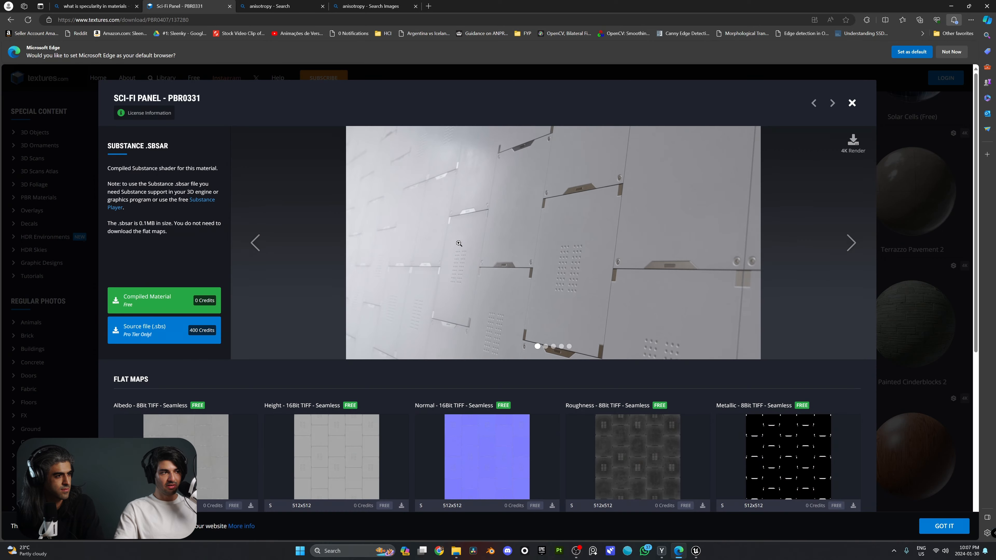
pyautogui.scroll(-5, 459, 244)
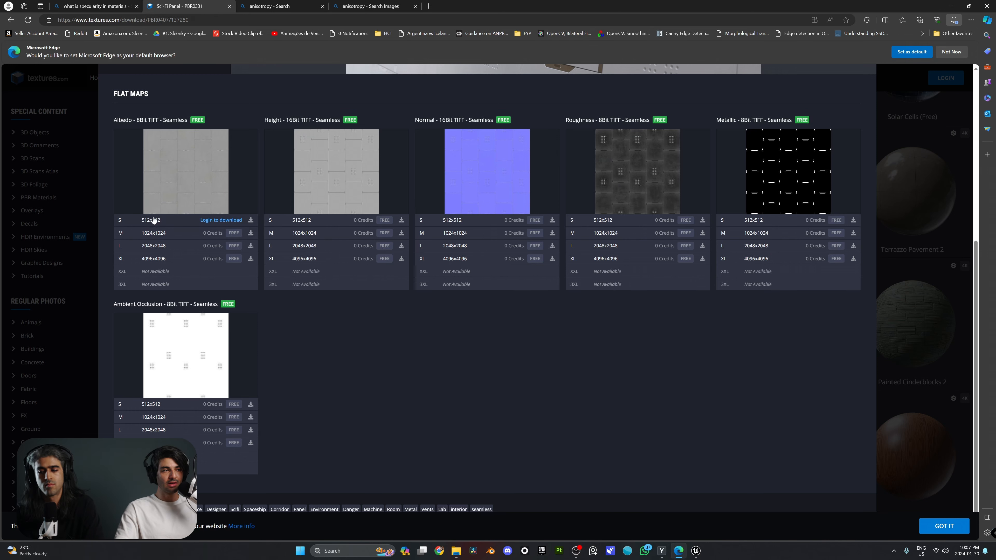
# Switch to the File Explorer window showing the Textures folder with the Scifi Panel maps and move it aside.
pyautogui.moveTo(456, 551)
pyautogui.moveTo(462, 504)
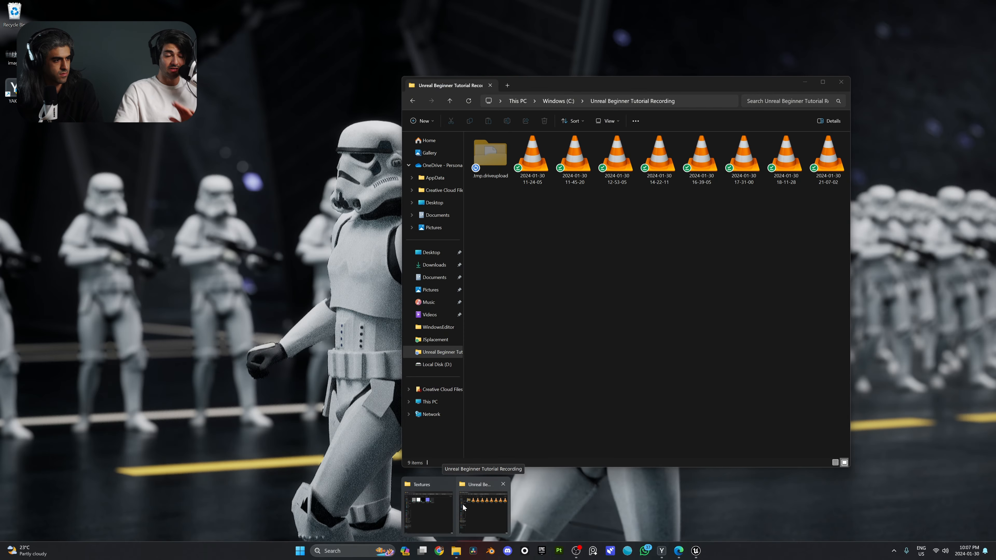
pyautogui.click(447, 502)
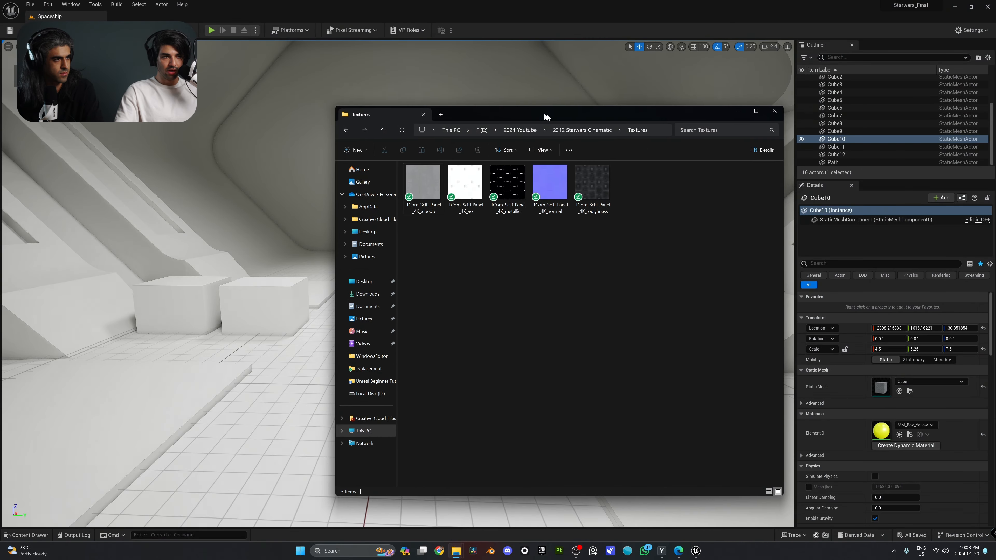
pyautogui.moveTo(547, 114); pyautogui.dragTo(680, 103)
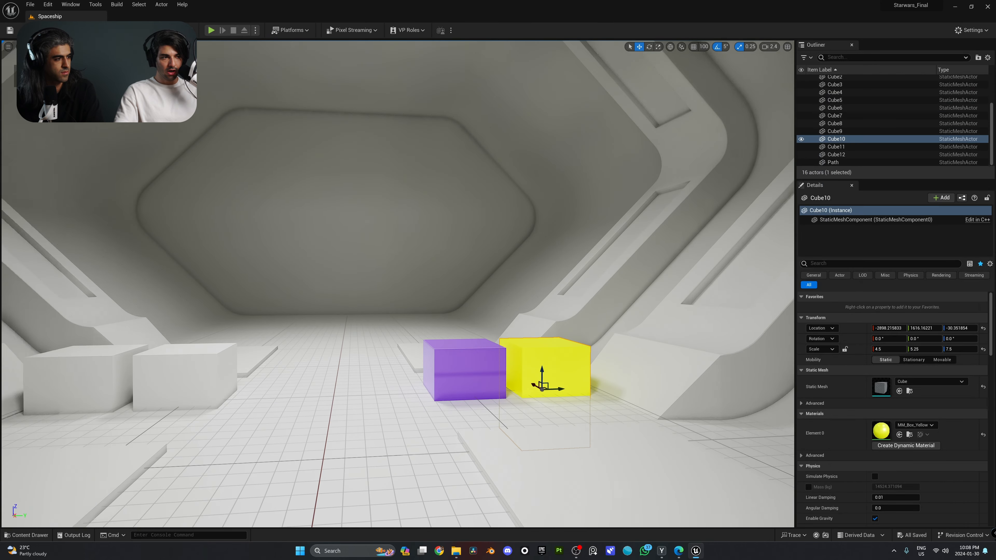
# Create a folder named TexturesFromInternet inside the project's Content folder.
pyautogui.hotkey('ctrl', 'space')
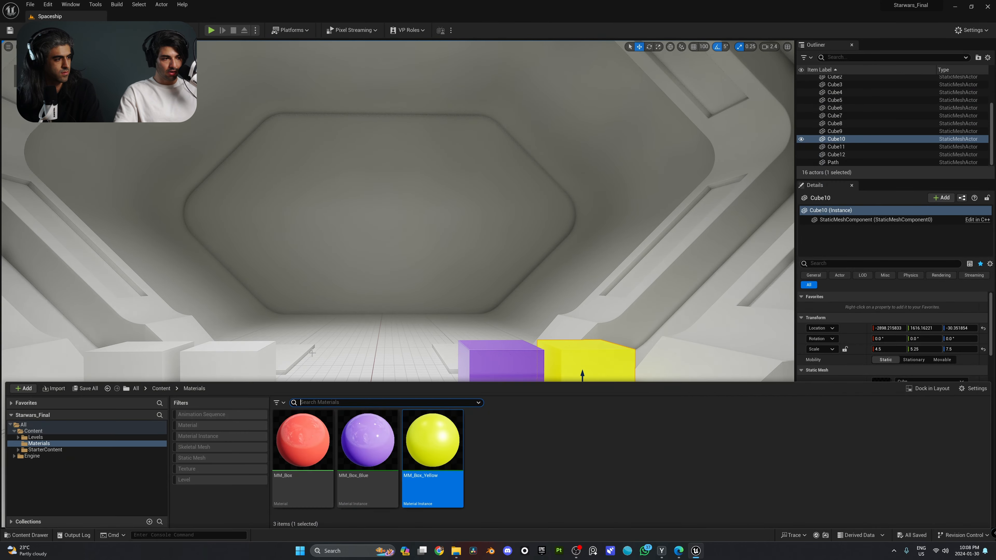
pyautogui.click(38, 432)
pyautogui.rightClick(42, 434)
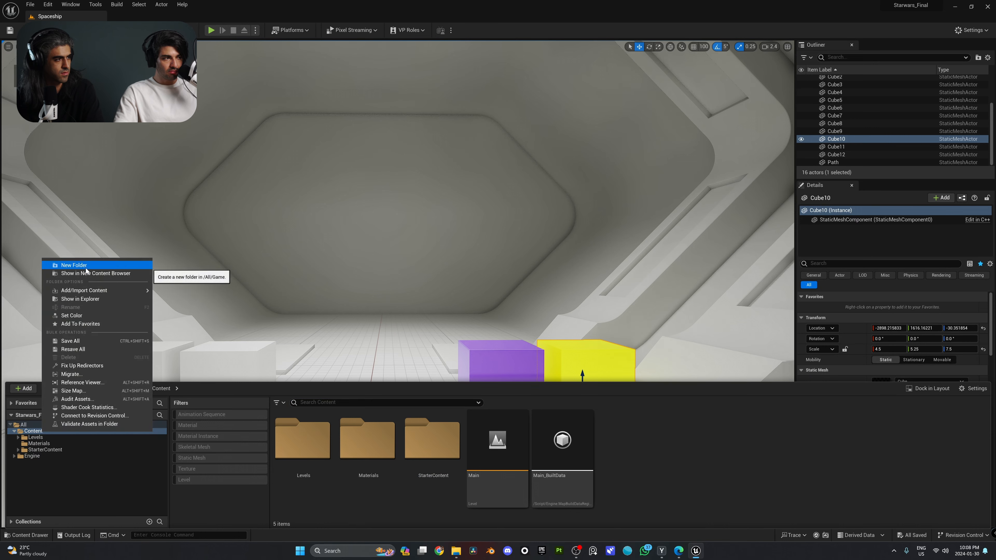
pyautogui.click(66, 267)
pyautogui.write('Sci')
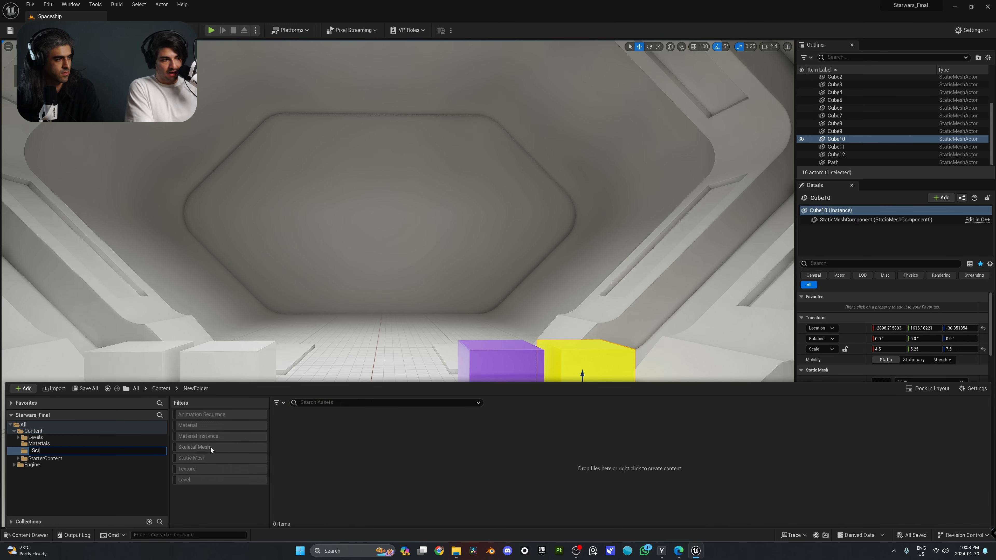
pyautogui.write('FiPanel')
pyautogui.hotkey('ctrl', 'a')
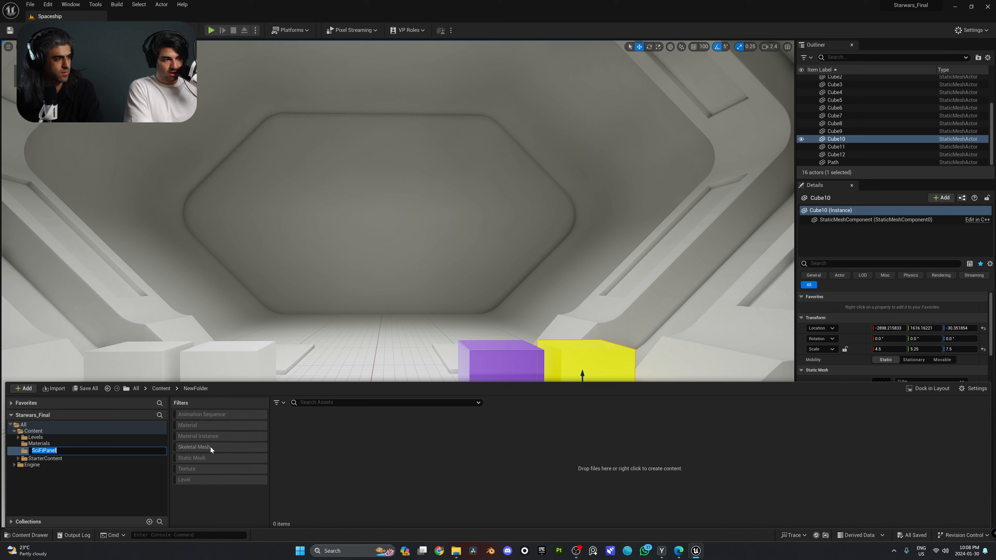
pyautogui.write('Textures')
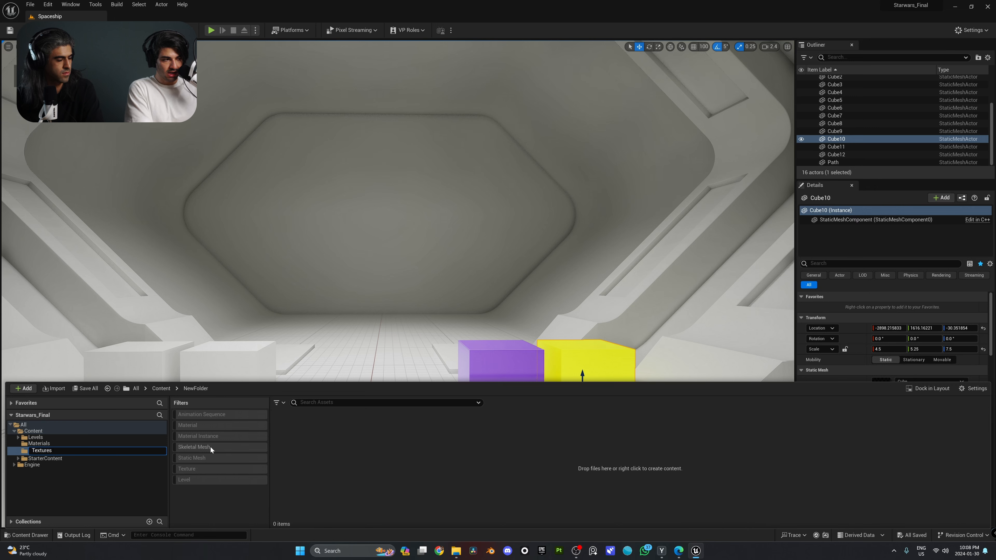
pyautogui.write('FromInternet')
pyautogui.press('Return')
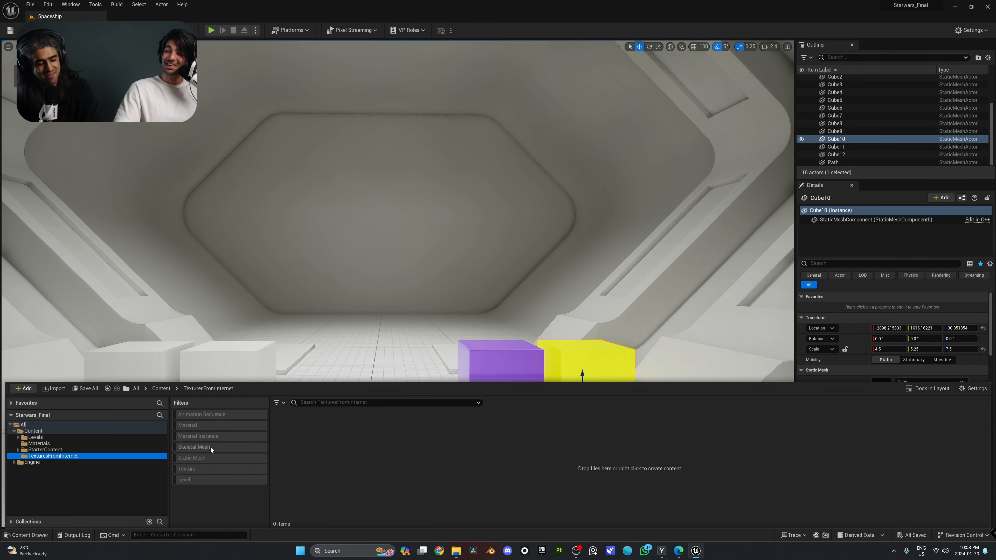
# Import the five TCom_Scifi_Panel_4K maps (albedo, ao, metallic, normal, roughness) from the Textures folder into TexturesFromInternet.
pyautogui.moveTo(456, 551)
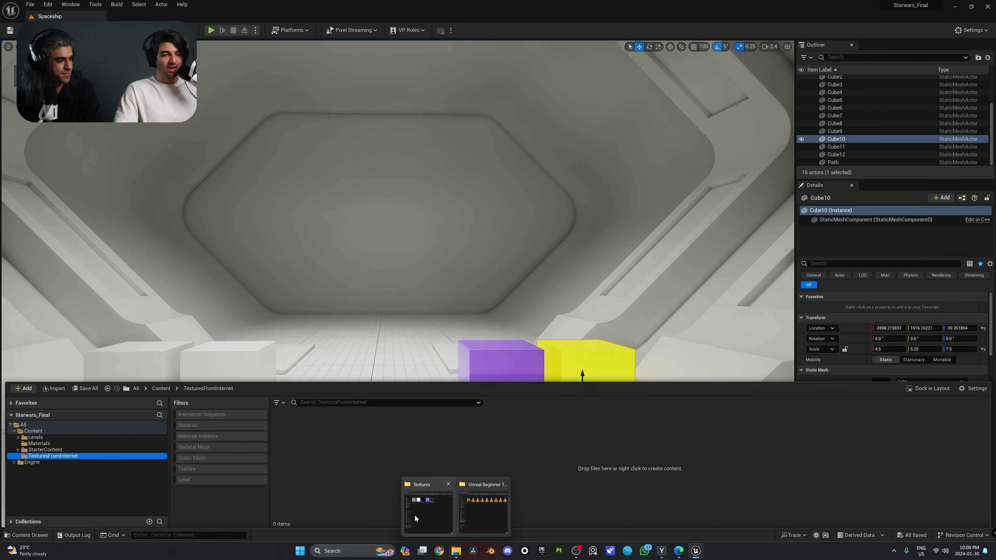
pyautogui.click(428, 506)
pyautogui.moveTo(704, 87); pyautogui.dragTo(660, 46)
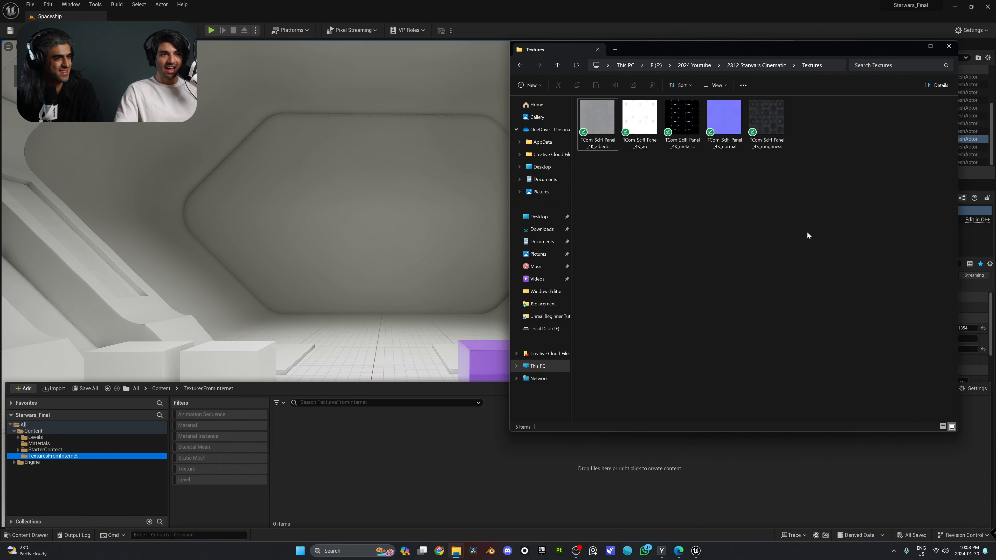
pyautogui.moveTo(807, 232); pyautogui.dragTo(409, 394)
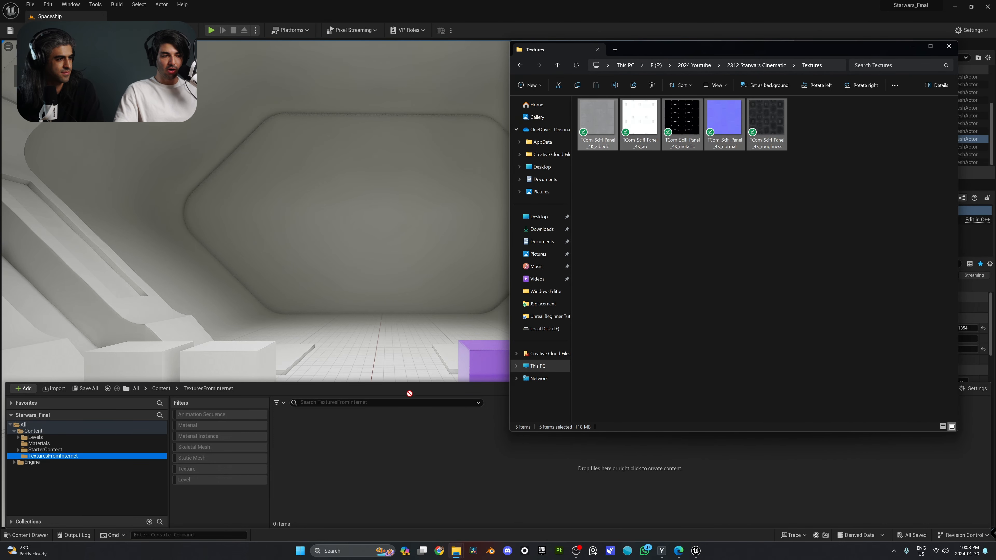
pyautogui.moveTo(376, 460); pyautogui.dragTo(376, 459)
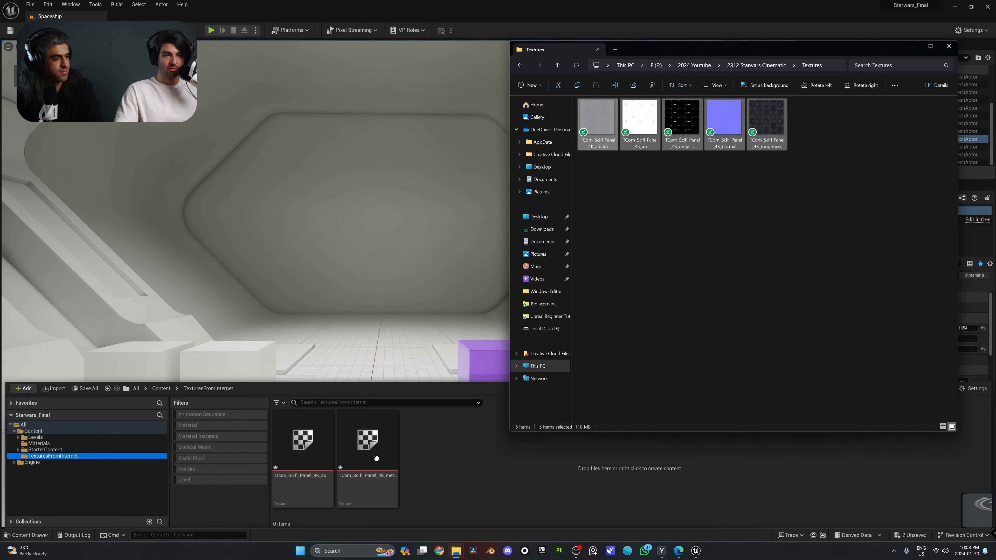
pyautogui.click(910, 47)
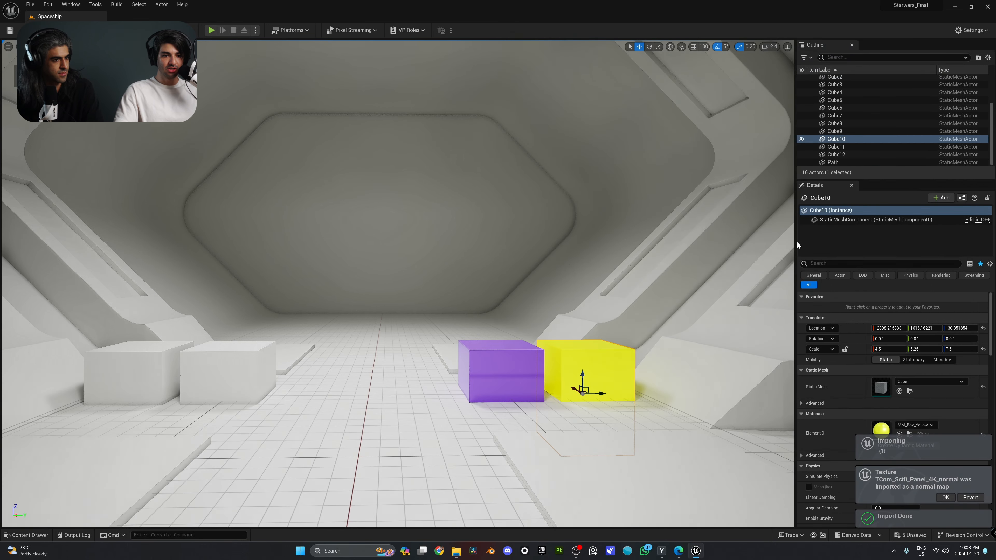
# Open the TCom_Scifi_Panel_4K_roughness texture, try a Brightness of about 3.33, reset it to the default, and close the texture.
pyautogui.hotkey('ctrl', 'space')
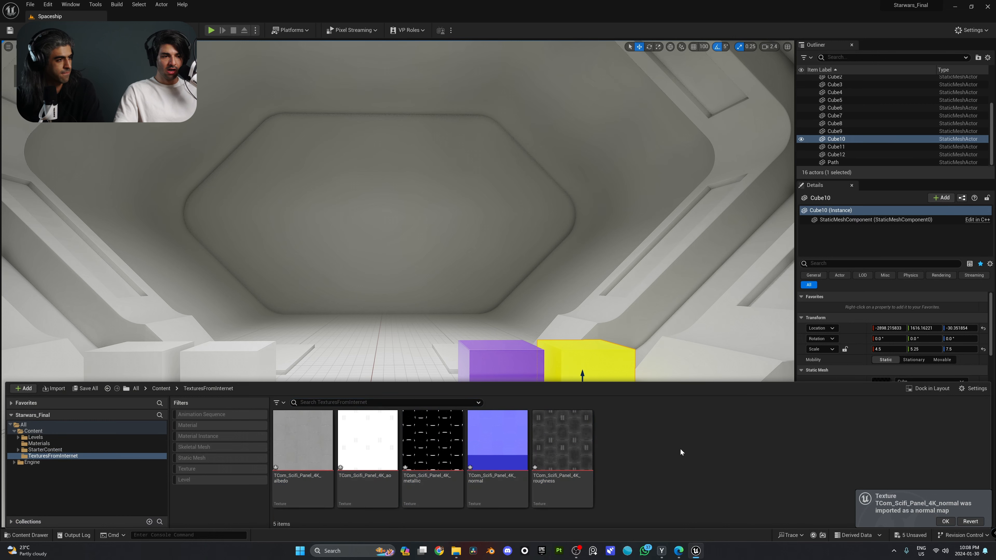
pyautogui.click(560, 436)
pyautogui.doubleClick(559, 436)
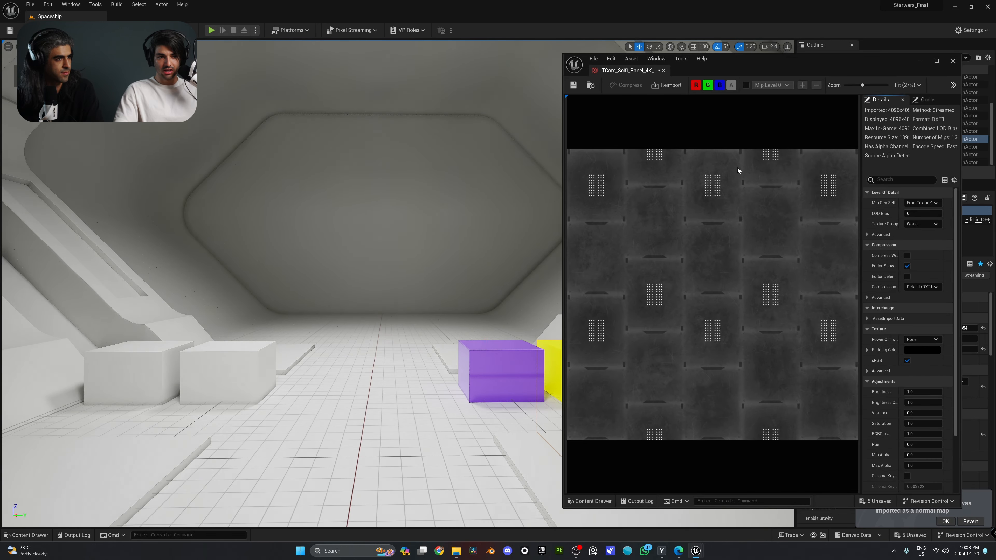
pyautogui.moveTo(804, 65); pyautogui.dragTo(608, 60)
pyautogui.scroll(-3, 693, 325)
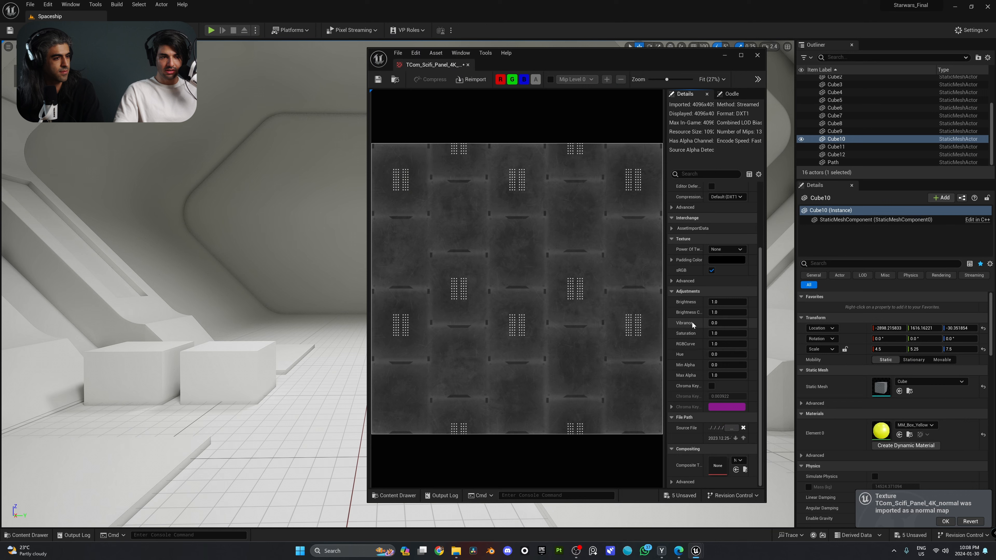
pyautogui.moveTo(726, 302); pyautogui.dragTo(737, 233)
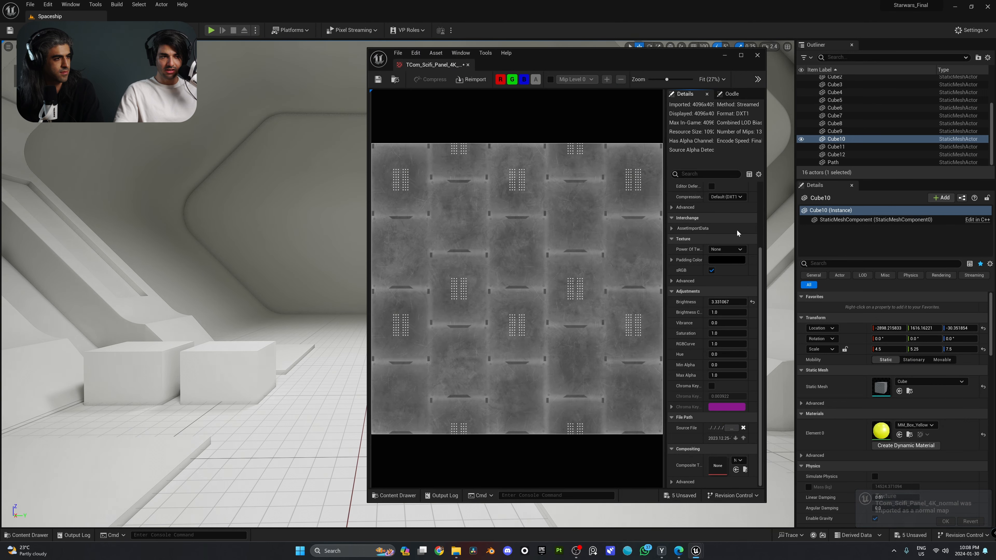
pyautogui.click(752, 303)
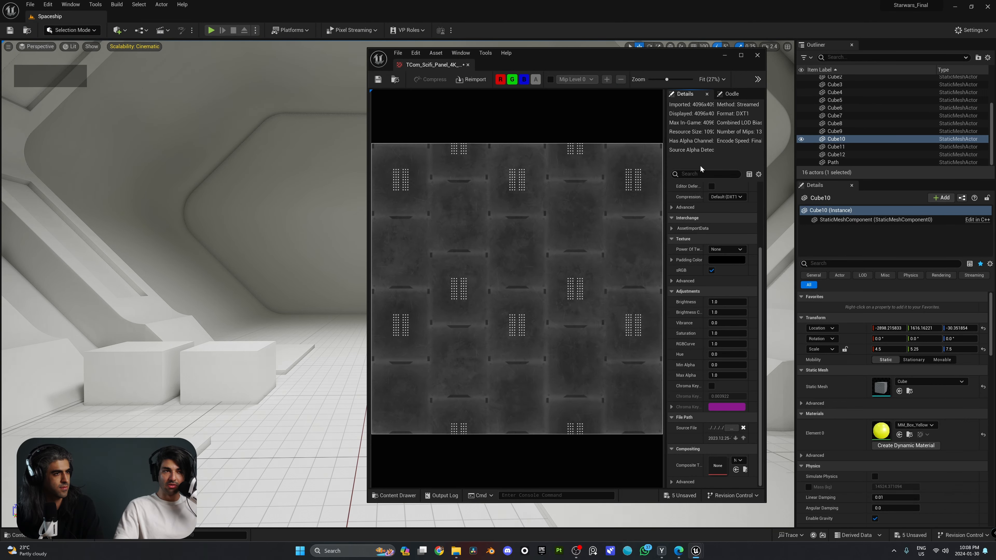
pyautogui.click(758, 55)
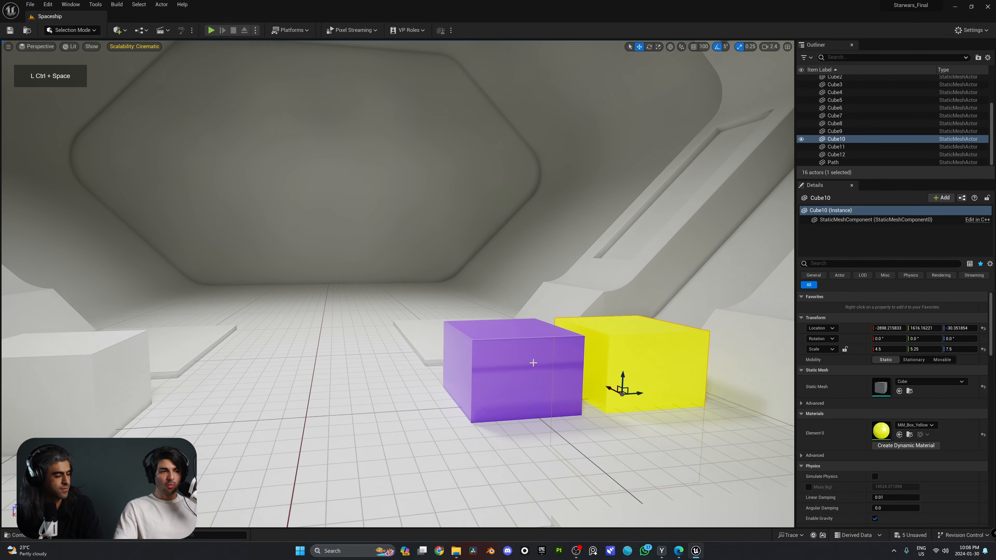
# Bring up the TexturesFromInternet assets and inspect the roughness texture's information.
pyautogui.hotkey('ctrl', 'space')
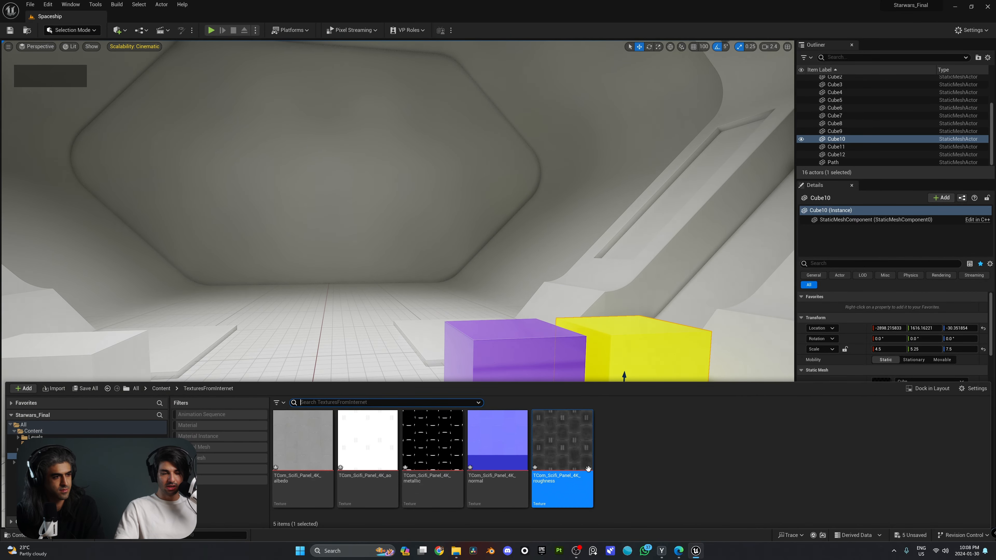
pyautogui.moveTo(563, 430)
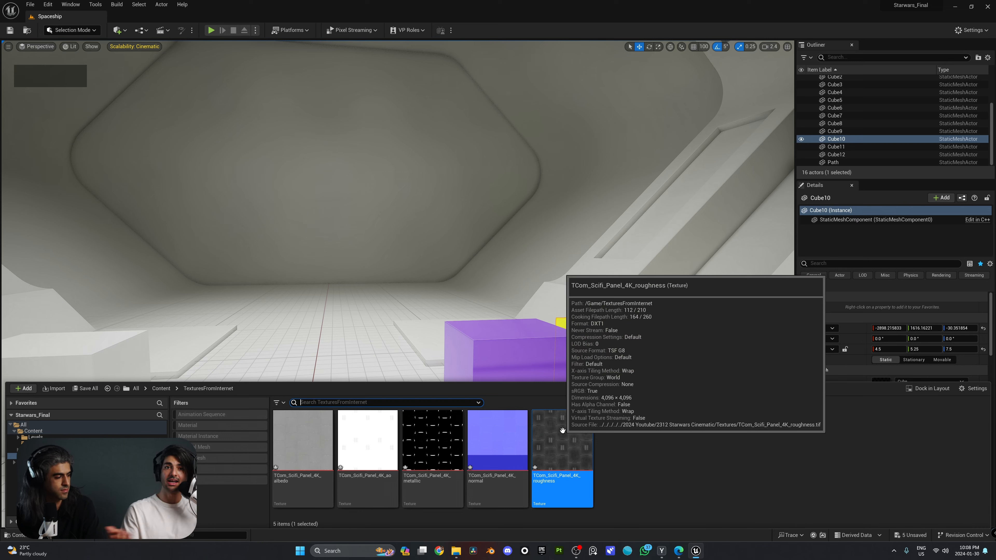
# Create a new material named ScifiPanels in the TexturesFromInternet folder.
pyautogui.click(628, 452)
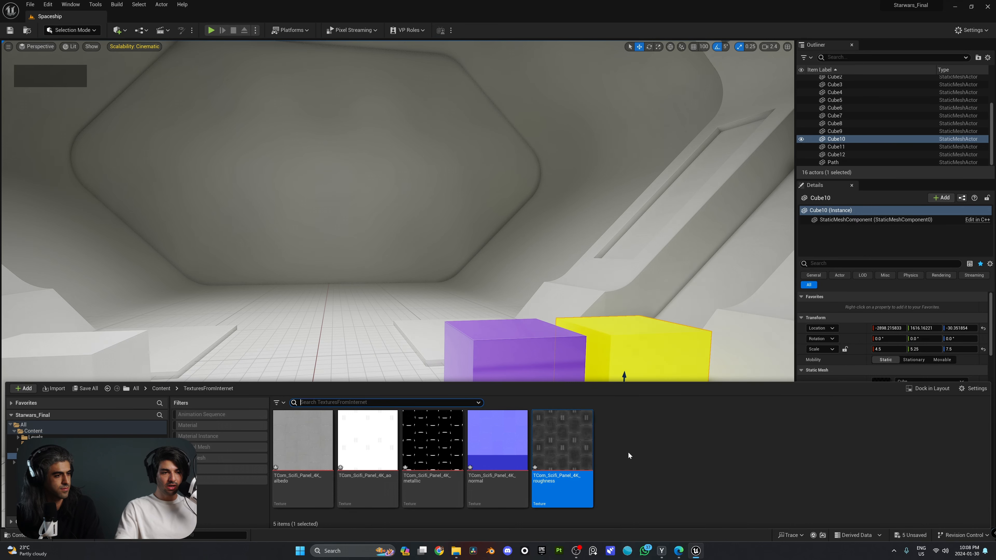
pyautogui.rightClick(628, 452)
pyautogui.click(664, 209)
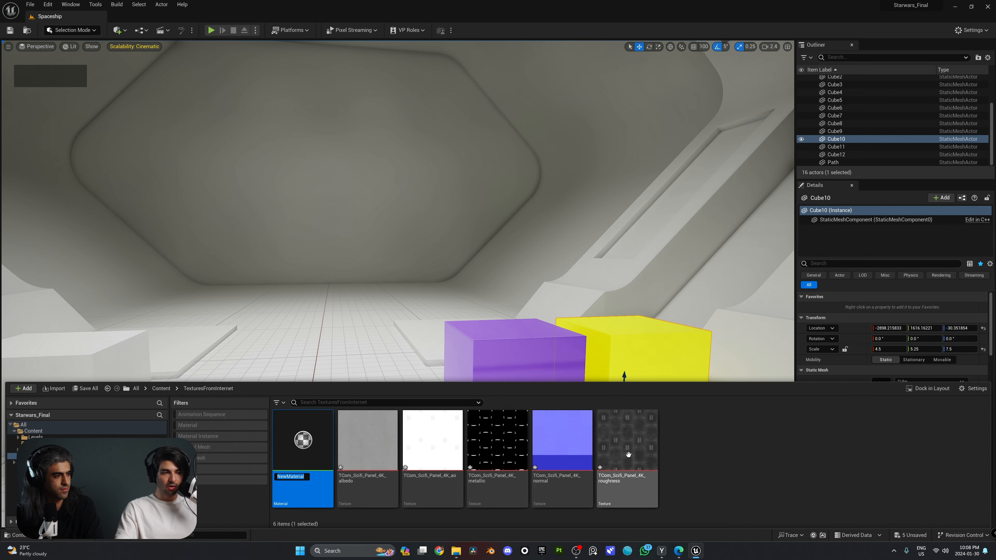
pyautogui.write('Sci')
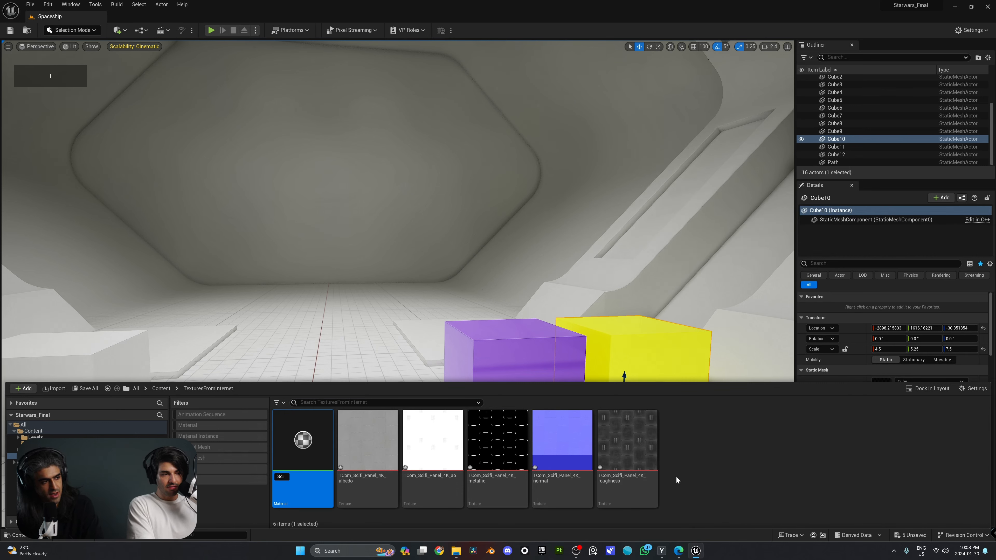
pyautogui.write('fiPanels')
pyautogui.press('Return')
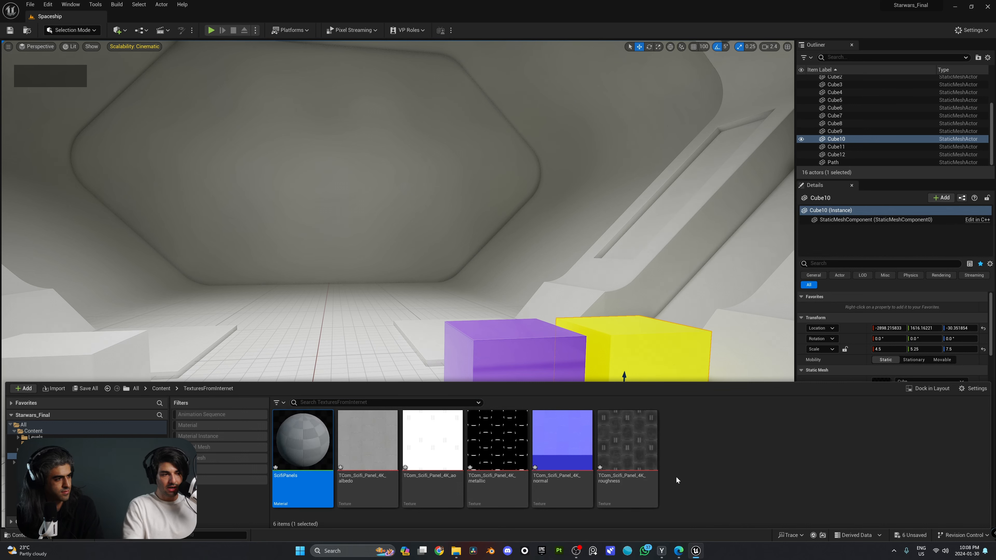
# Open the ScifiPanels material for editing in a maximised window with free graph space beside its output node.
pyautogui.doubleClick(291, 453)
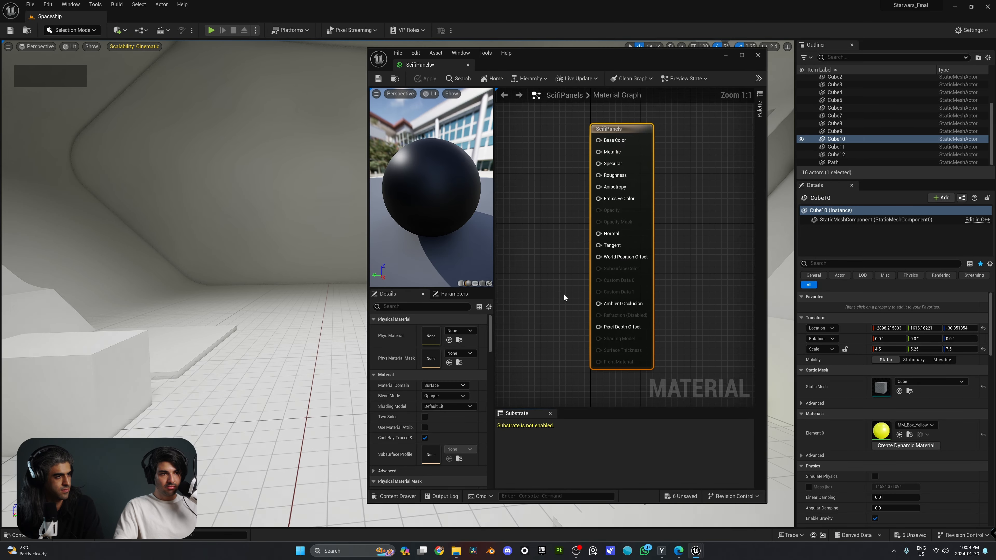
pyautogui.click(741, 56)
pyautogui.moveTo(491, 155); pyautogui.dragTo(641, 188, button='right')
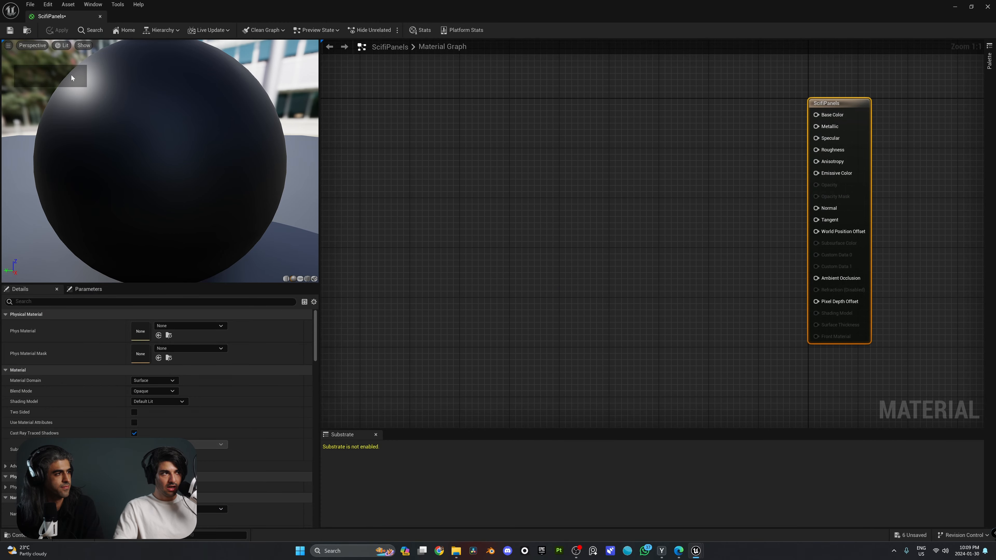
pyautogui.moveTo(640, 152); pyautogui.dragTo(691, 173, button='right')
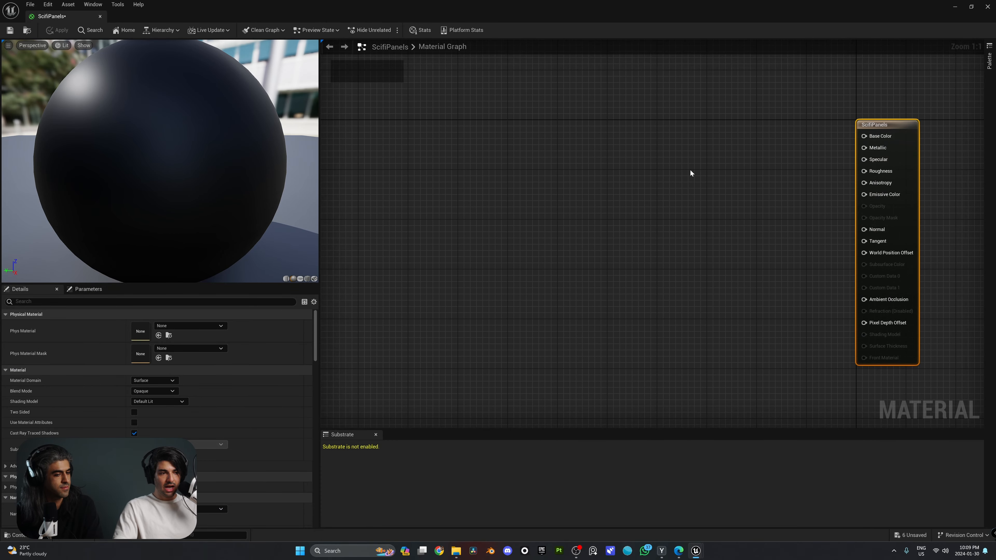
# Add the five TCom_Scifi_Panel_4K textures (albedo, ao, metallic, normal, roughness) to the material graph as texture samples.
pyautogui.hotkey('ctrl', 'space')
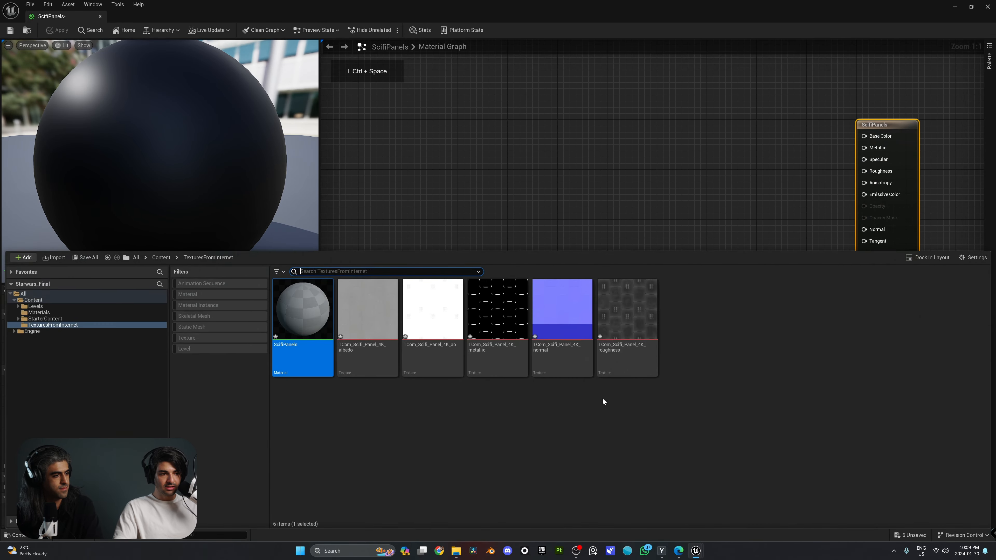
pyautogui.click(616, 322)
pyautogui.moveTo(369, 459); pyautogui.dragTo(623, 298)
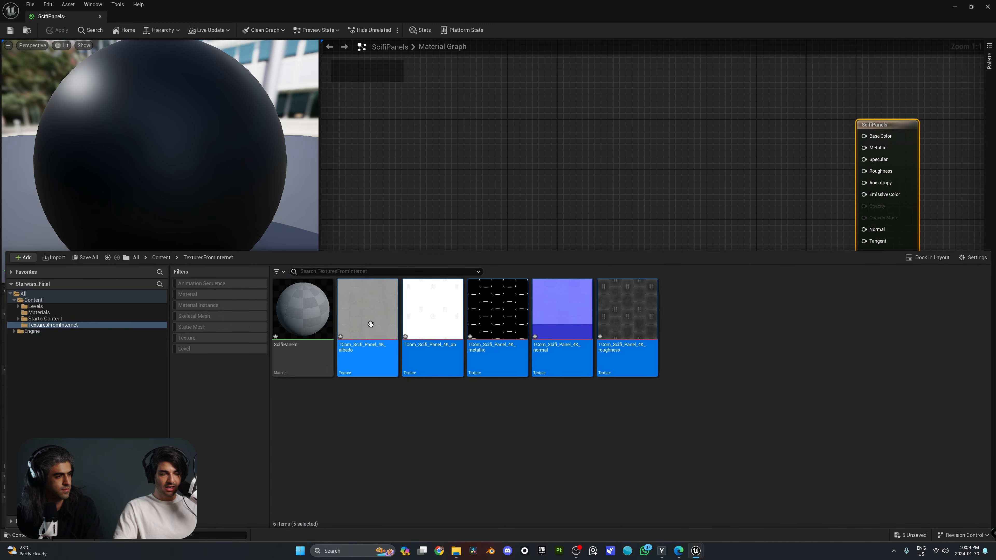
pyautogui.moveTo(371, 324); pyautogui.dragTo(594, 157)
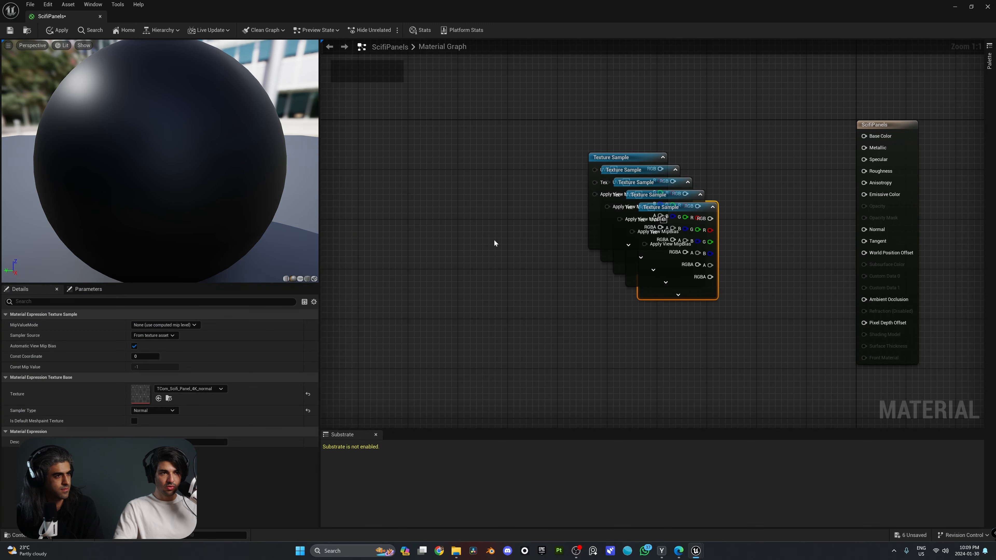
# Spread the five overlapping texture sample nodes apart so that each one is separate in the graph.
pyautogui.moveTo(740, 172); pyautogui.dragTo(694, 163, button='right')
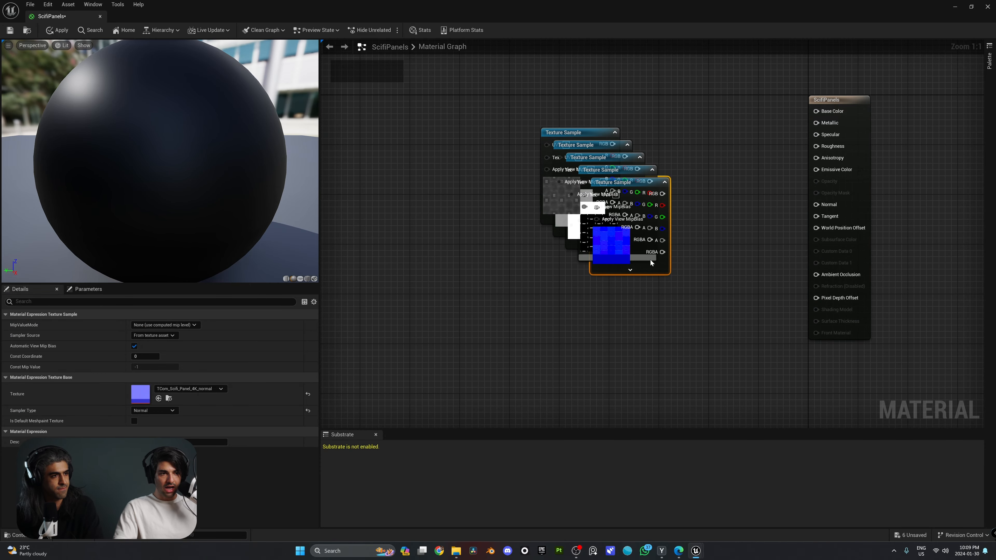
pyautogui.moveTo(654, 191); pyautogui.dragTo(654, 289)
pyautogui.moveTo(633, 167); pyautogui.dragTo(545, 99)
pyautogui.moveTo(604, 142); pyautogui.dragTo(648, 60)
pyautogui.moveTo(610, 159); pyautogui.dragTo(666, 176)
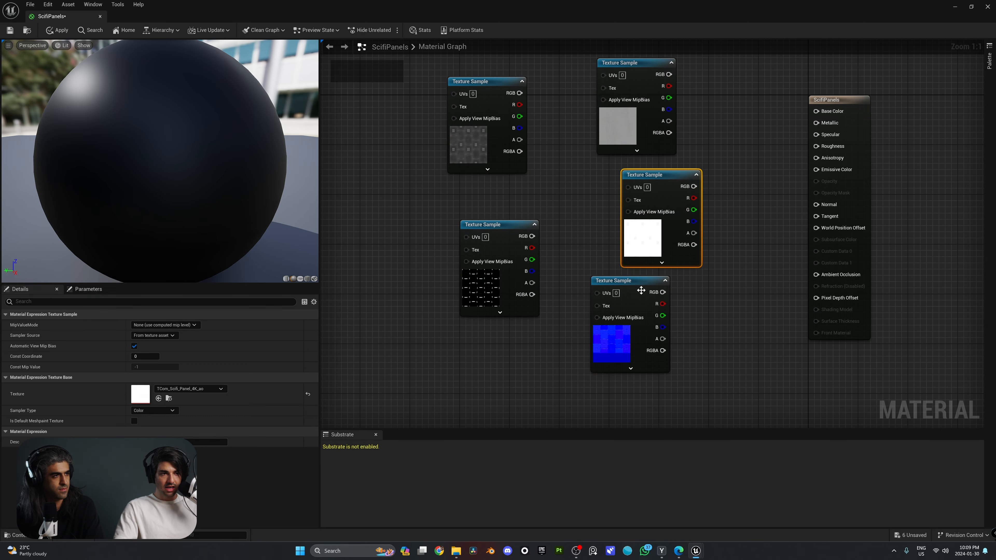
pyautogui.moveTo(635, 289); pyautogui.dragTo(652, 321)
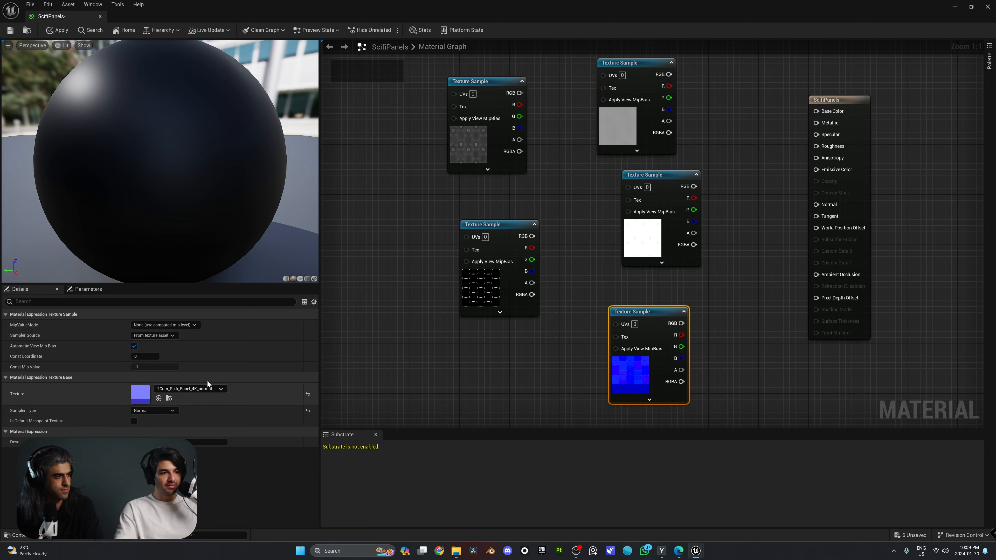
# Check which texture is assigned to each of the metallic, ao, normal, roughness and albedo sample nodes.
pyautogui.click(502, 227)
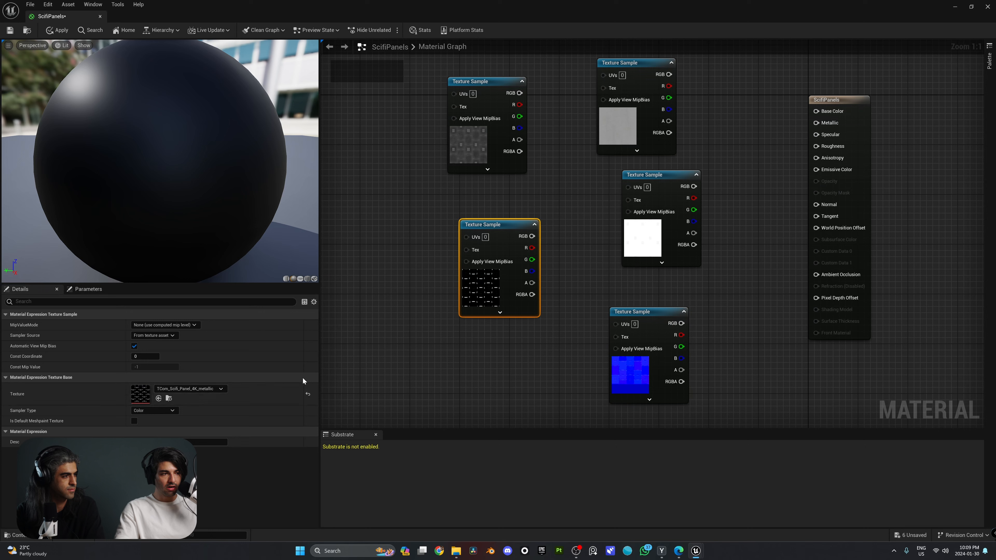
pyautogui.moveTo(319, 365); pyautogui.dragTo(275, 358)
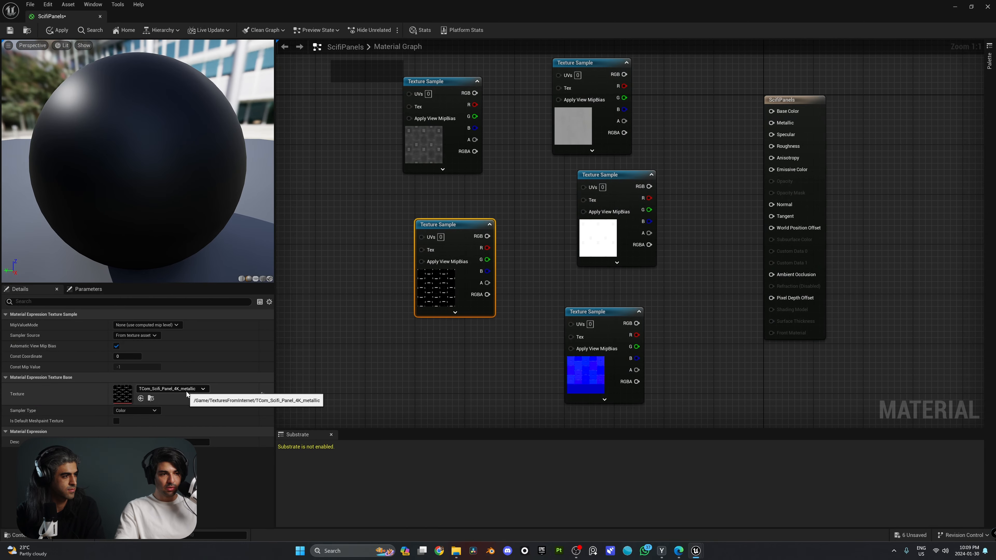
pyautogui.click(610, 174)
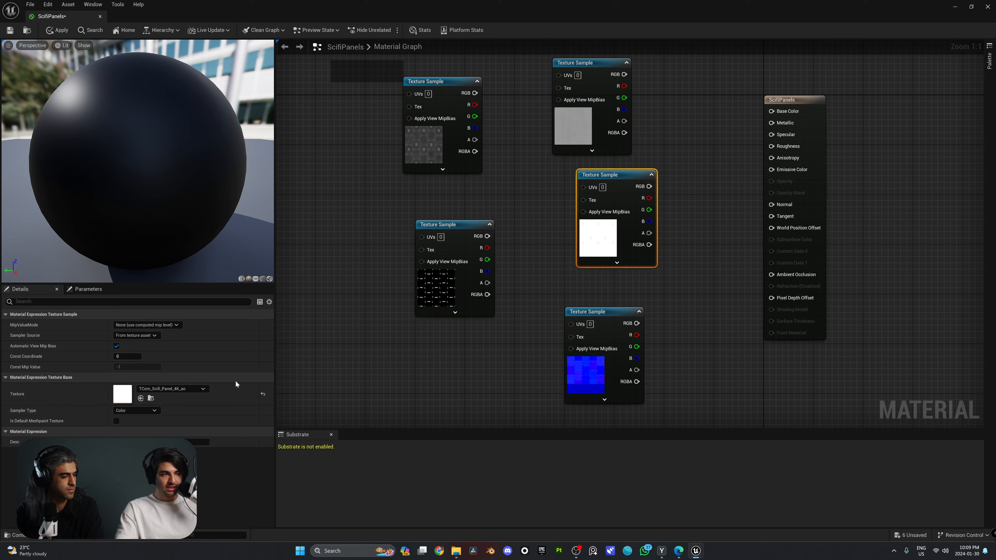
pyautogui.click(606, 332)
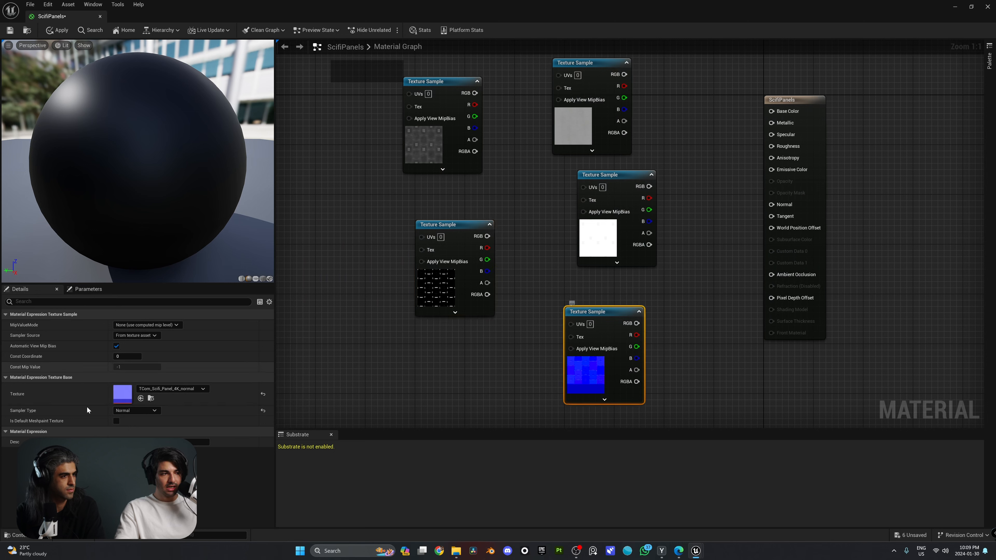
pyautogui.click(438, 89)
pyautogui.click(590, 65)
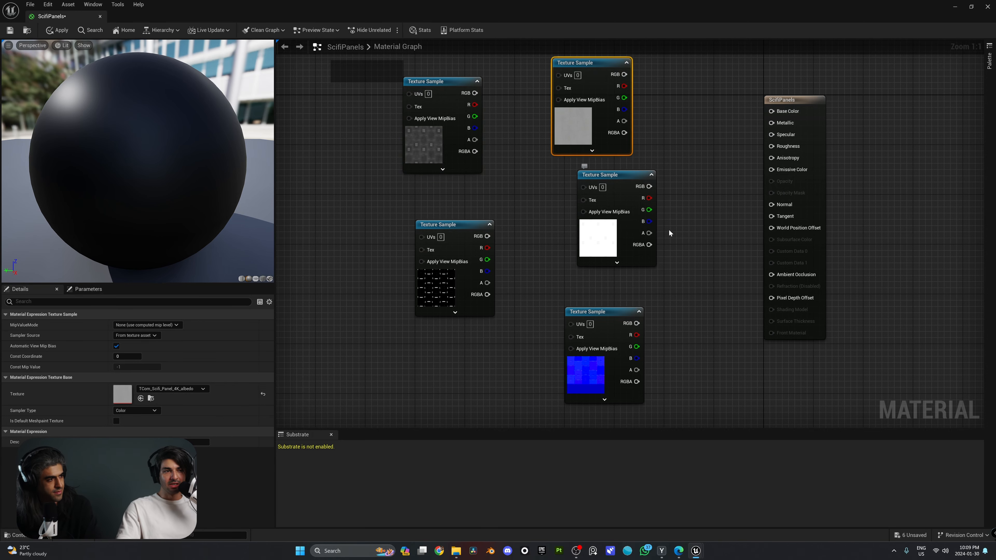
pyautogui.moveTo(668, 232); pyautogui.dragTo(663, 255, button='right')
pyautogui.moveTo(612, 197); pyautogui.dragTo(600, 203)
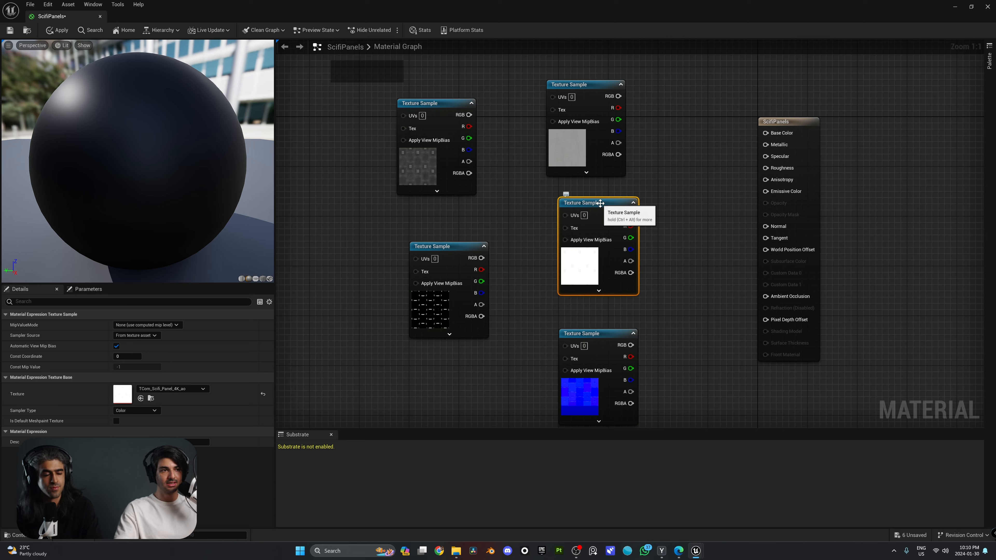
# Connect the RGB output of the albedo texture sample to the material's Base Color input.
pyautogui.click(594, 83)
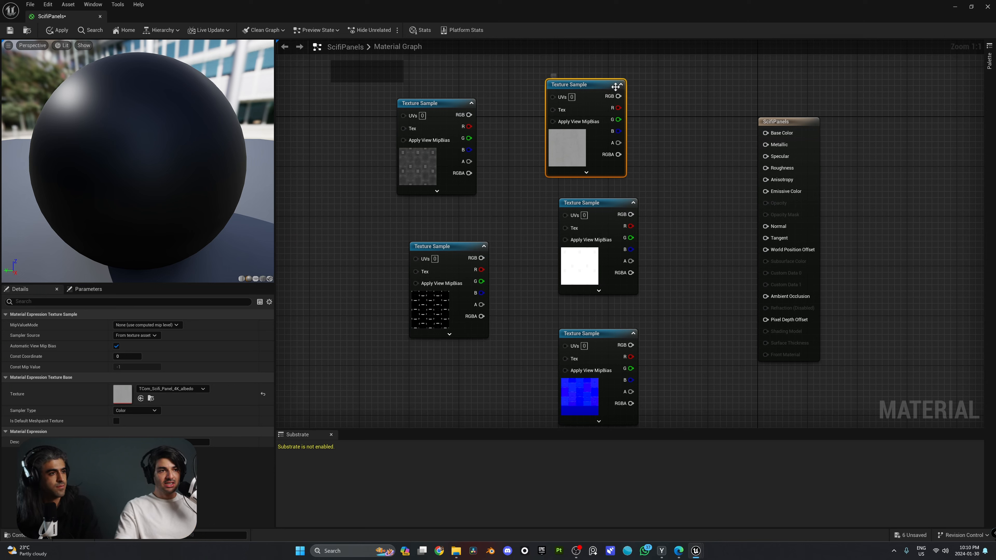
pyautogui.moveTo(618, 97); pyautogui.dragTo(685, 95)
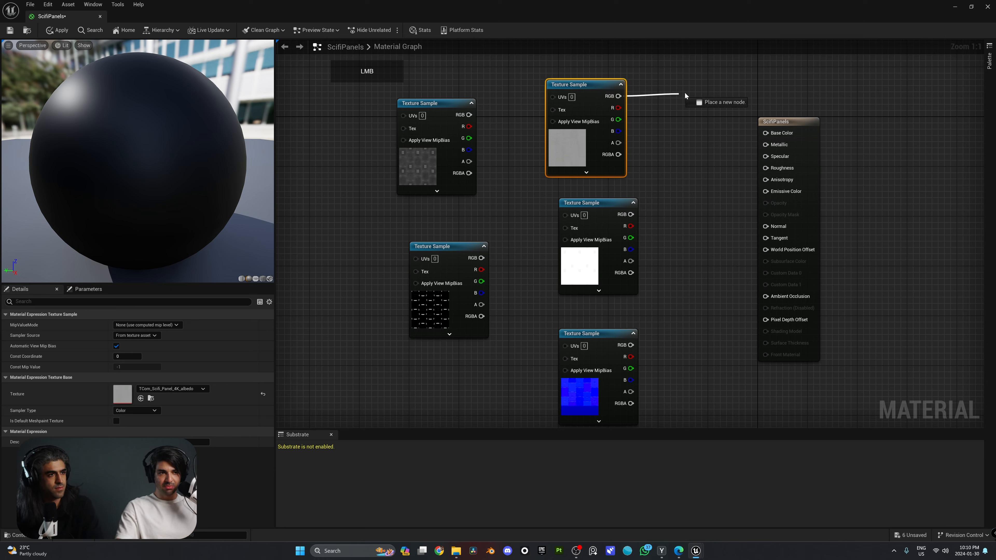
pyautogui.moveTo(754, 138); pyautogui.dragTo(766, 133)
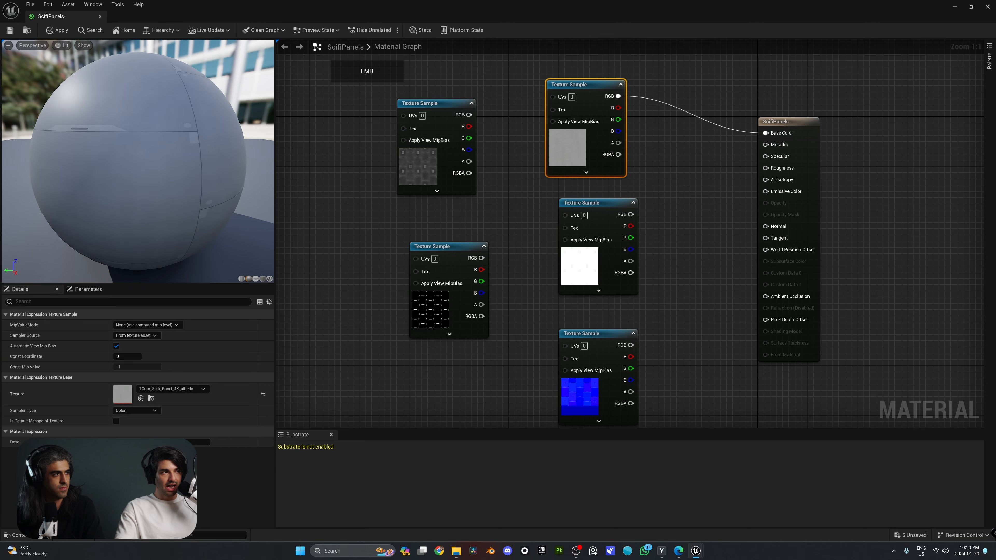
# Inspect the material on the sphere, cylinder and plane preview meshes and set the preview mesh to a cube.
pyautogui.moveTo(106, 60)
pyautogui.mouseDown()
pyautogui.moveTo(141, 63)
pyautogui.moveTo(106, 61)
pyautogui.mouseUp()
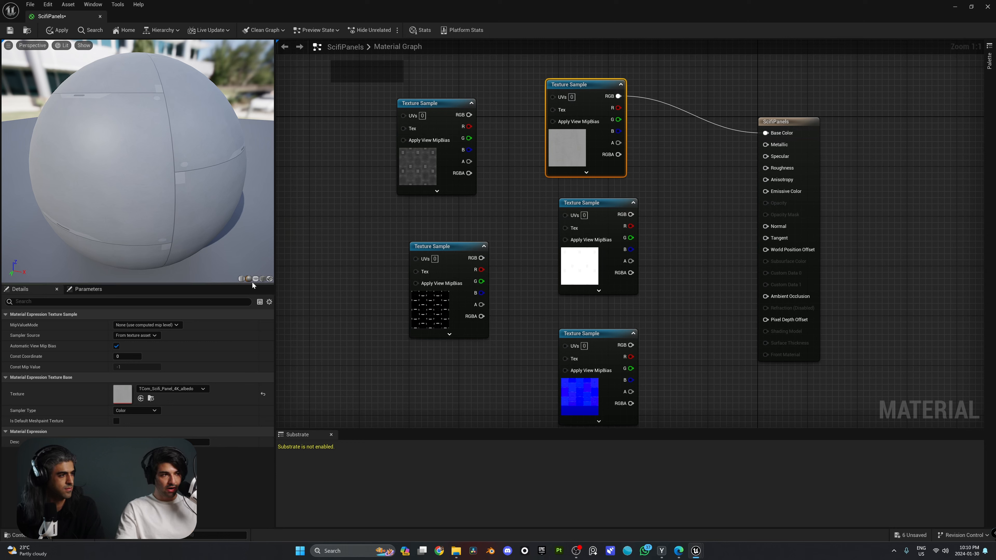
pyautogui.moveTo(165, 156)
pyautogui.mouseDown()
pyautogui.moveTo(174, 156)
pyautogui.moveTo(165, 155)
pyautogui.mouseUp()
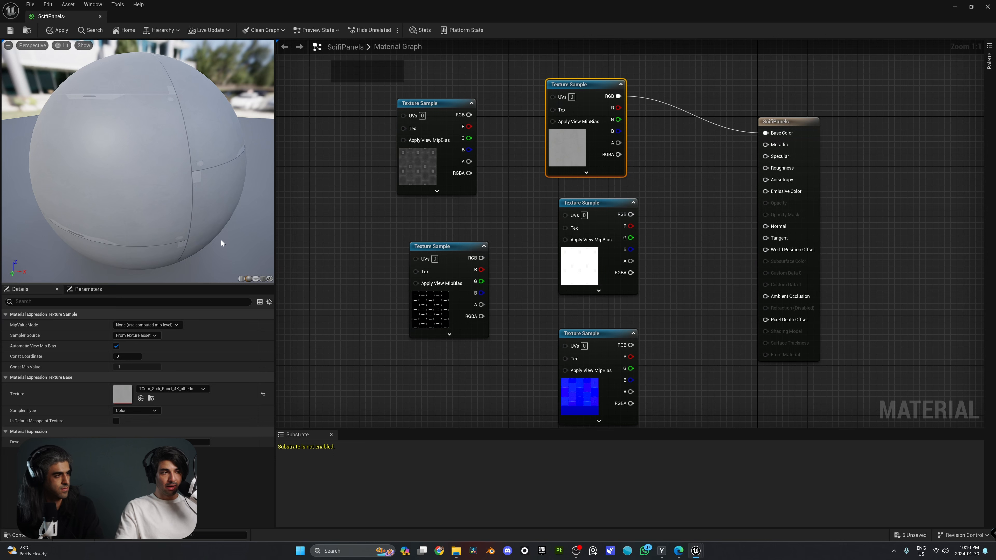
pyautogui.click(241, 278)
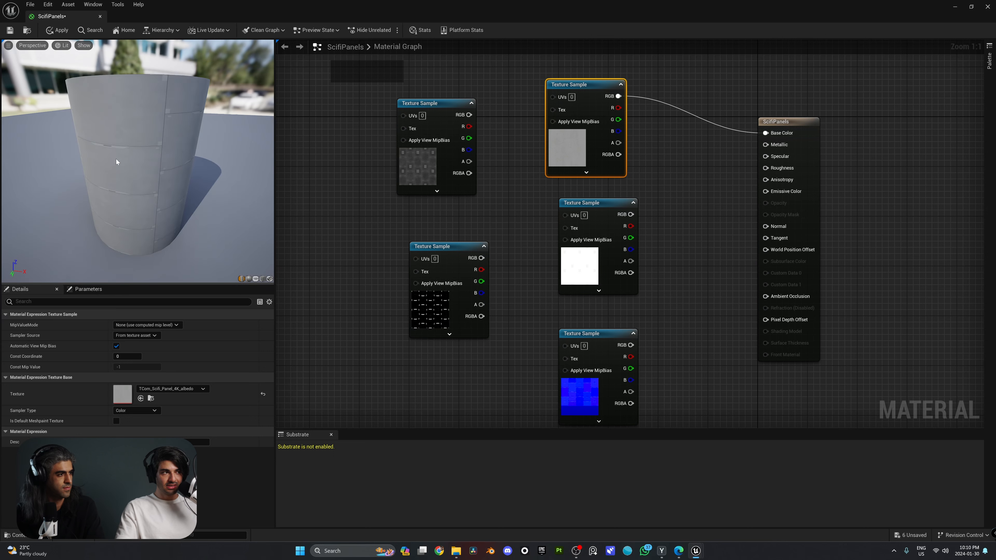
pyautogui.click(256, 279)
pyautogui.moveTo(179, 202); pyautogui.dragTo(239, 200)
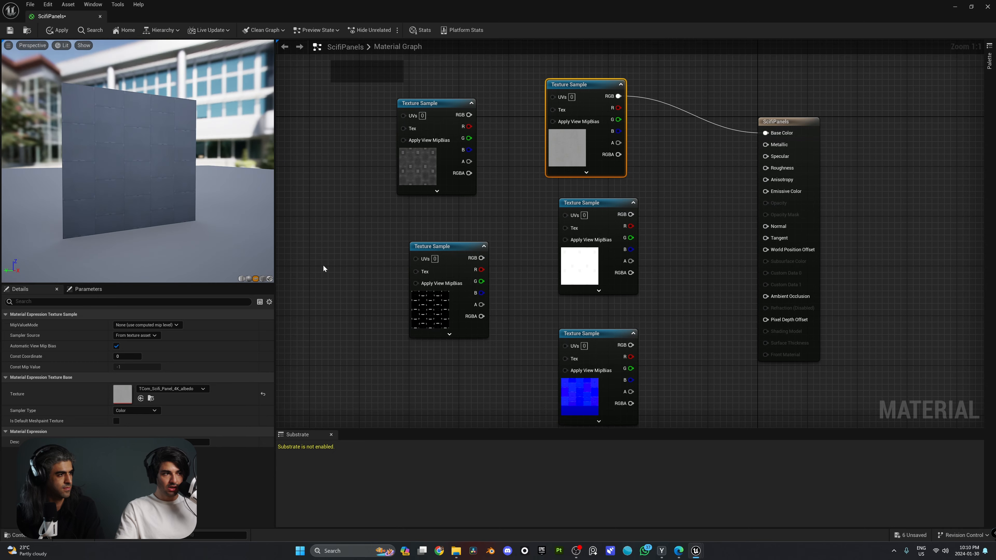
pyautogui.click(262, 279)
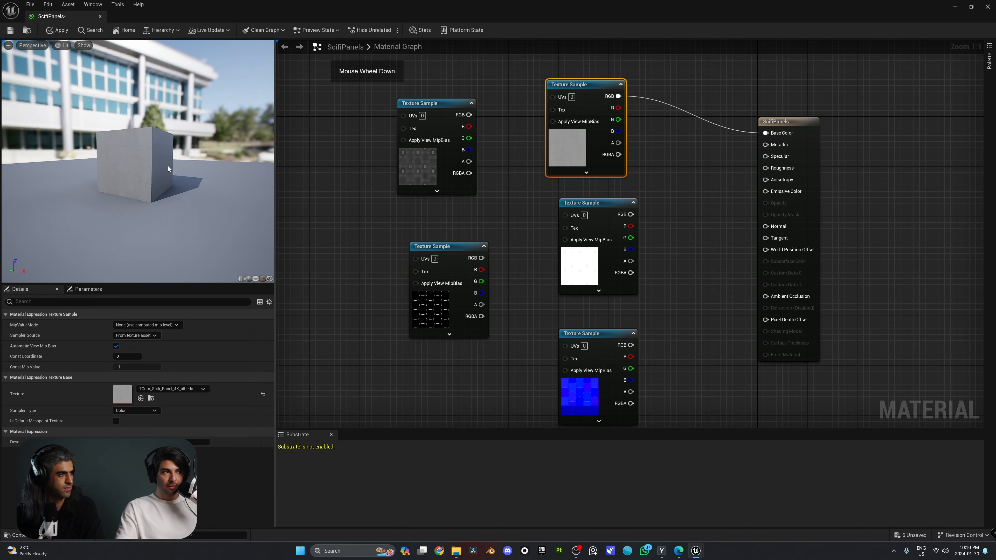
# Shrink the material editor to a floating window beside the level viewport and look through the project's Materials folder.
pyautogui.moveTo(334, 4); pyautogui.dragTo(684, 49)
pyautogui.moveTo(162, 352); pyautogui.dragTo(169, 369, button='right')
pyautogui.hotkey('ctrl', 'space')
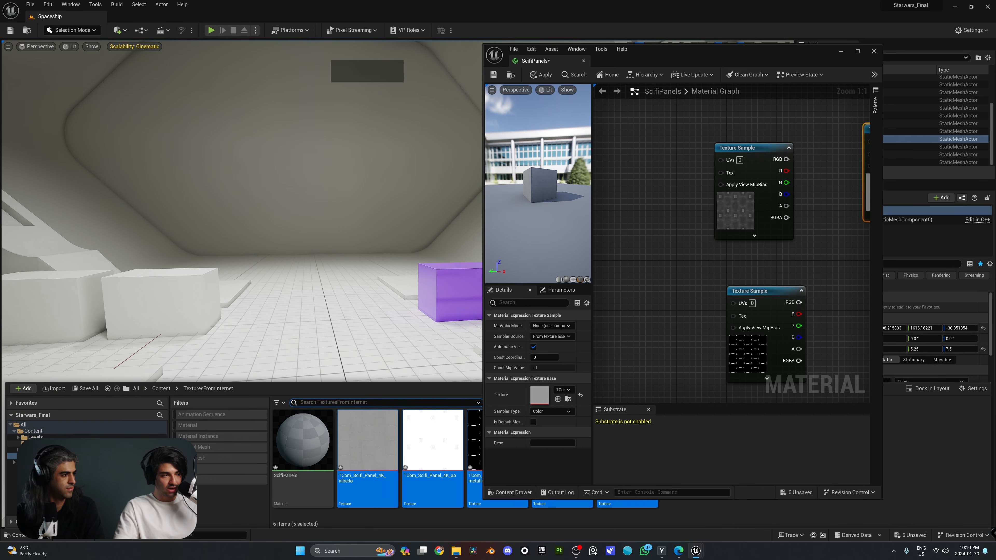
pyautogui.click(116, 442)
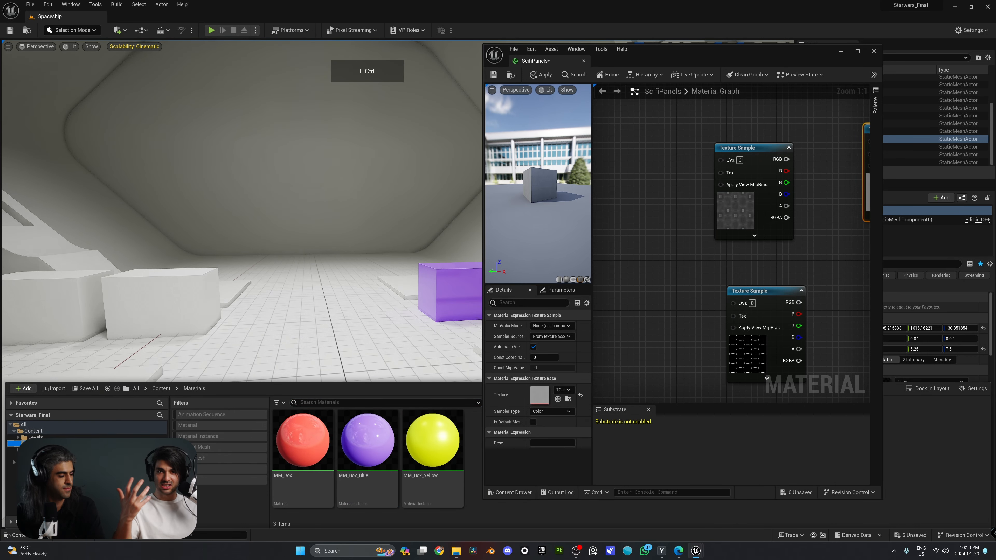
pyautogui.hotkey('ctrl', 'space')
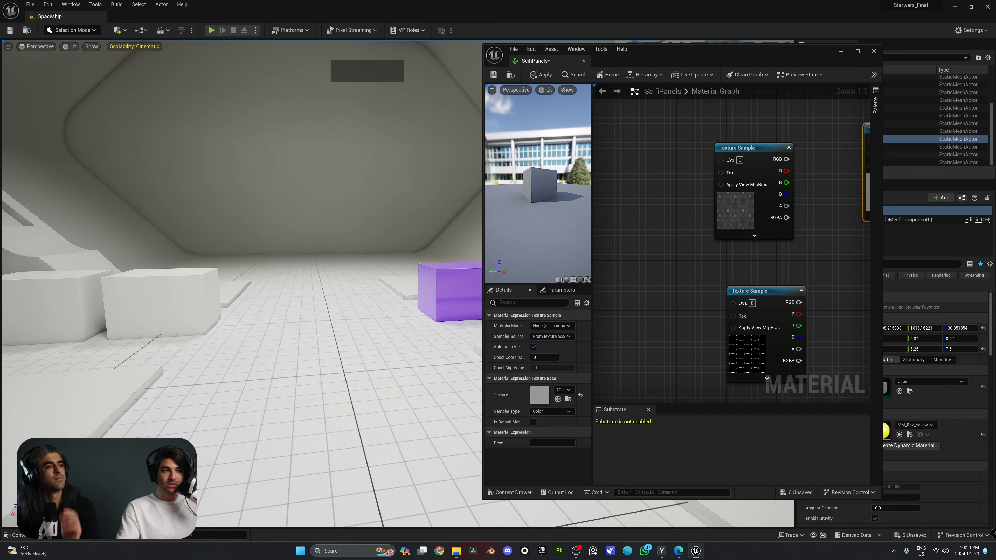
# Assign the ScifiPanels material from the TexturesFromInternet folder to the white box in the level.
pyautogui.scroll(2, 538, 179)
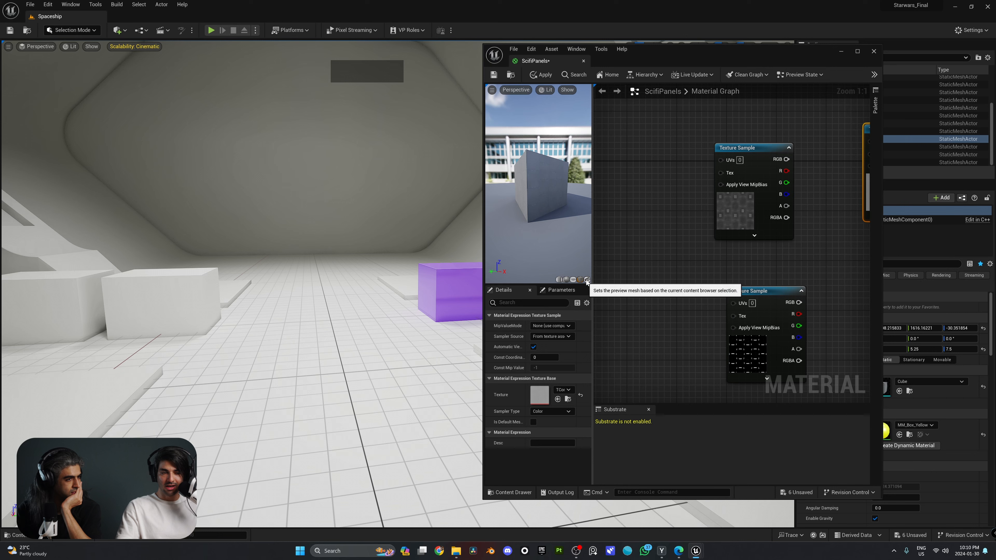
pyautogui.hotkey('ctrl', 'space')
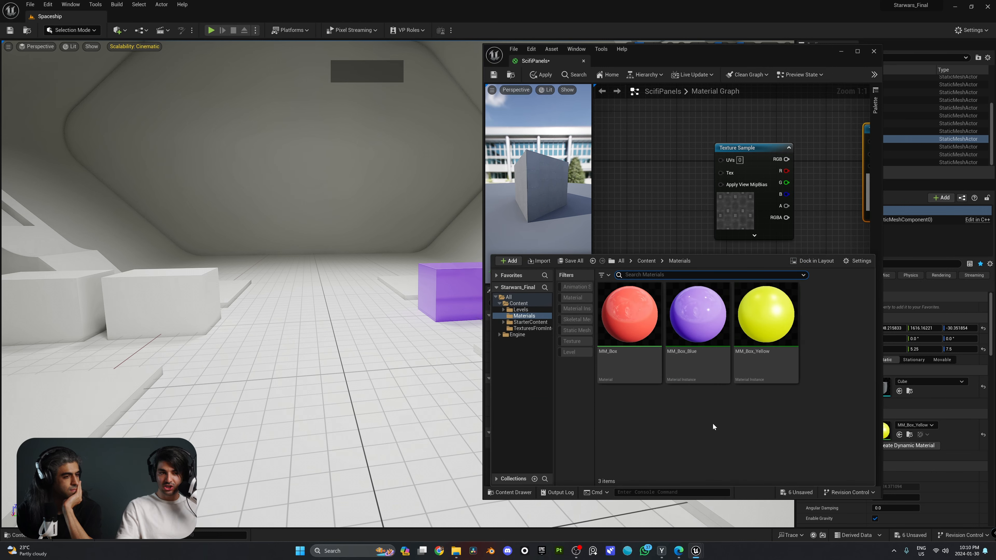
pyautogui.hotkey('ctrl', 'space')
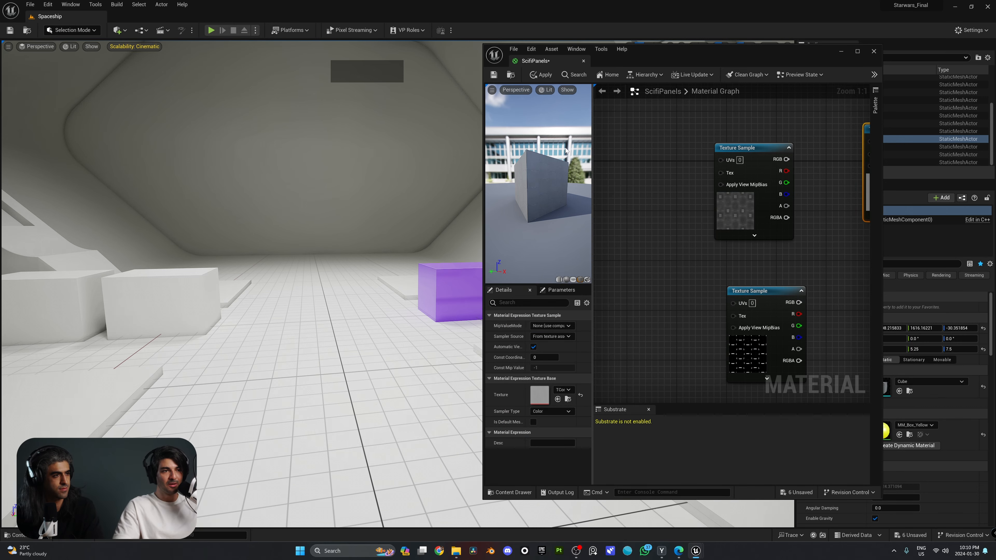
pyautogui.moveTo(558, 200); pyautogui.dragTo(528, 201)
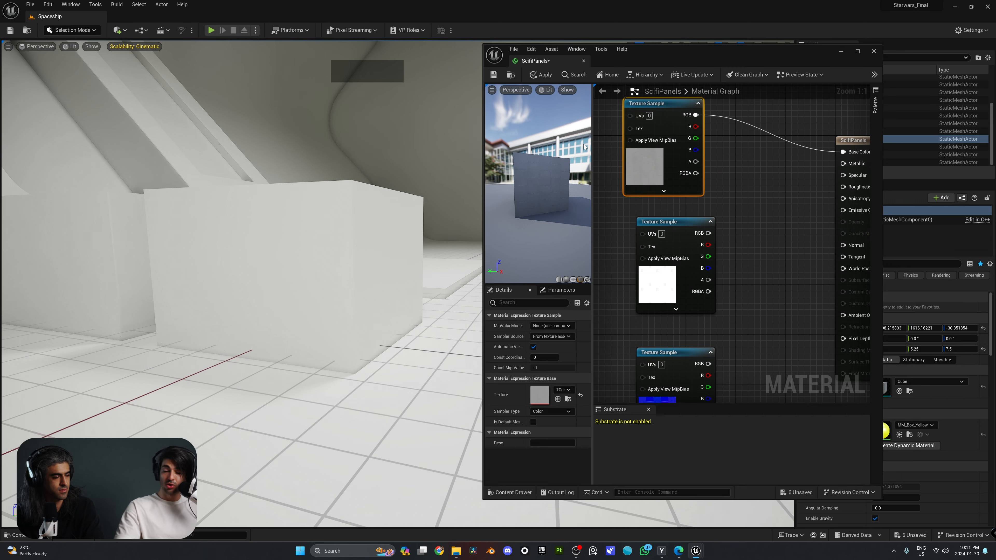
pyautogui.hotkey('ctrl', 'space')
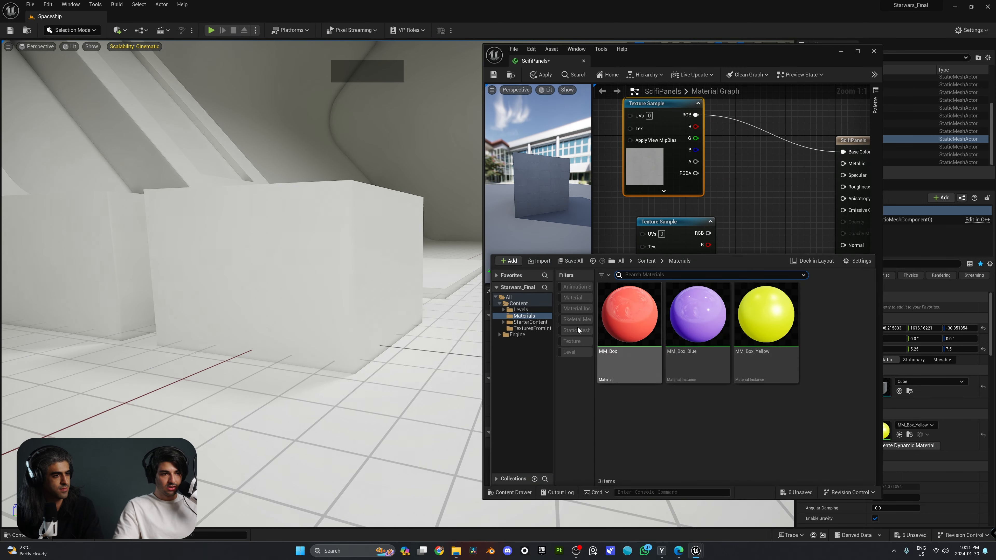
pyautogui.click(532, 329)
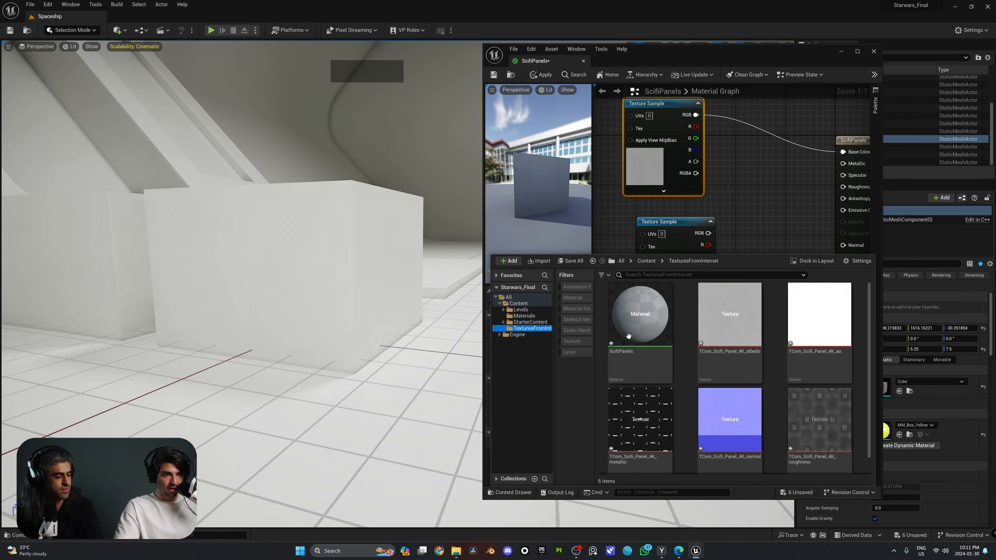
pyautogui.moveTo(638, 322); pyautogui.dragTo(325, 234)
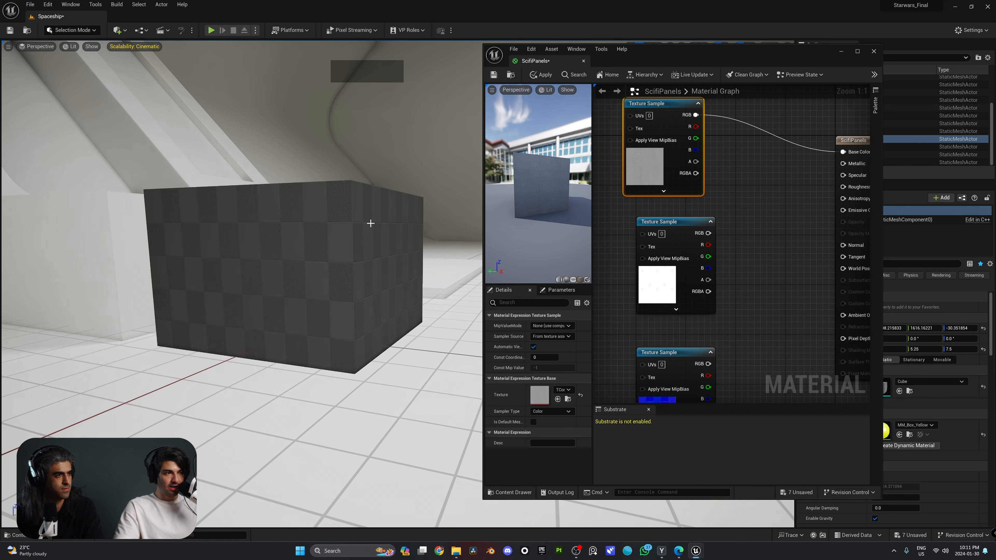
pyautogui.press('s')
pyautogui.moveTo(369, 222)
pyautogui.mouseDown(button='right')
pyautogui.moveTo(345, 225)
pyautogui.moveTo(369, 222)
pyautogui.mouseUp(button='right')
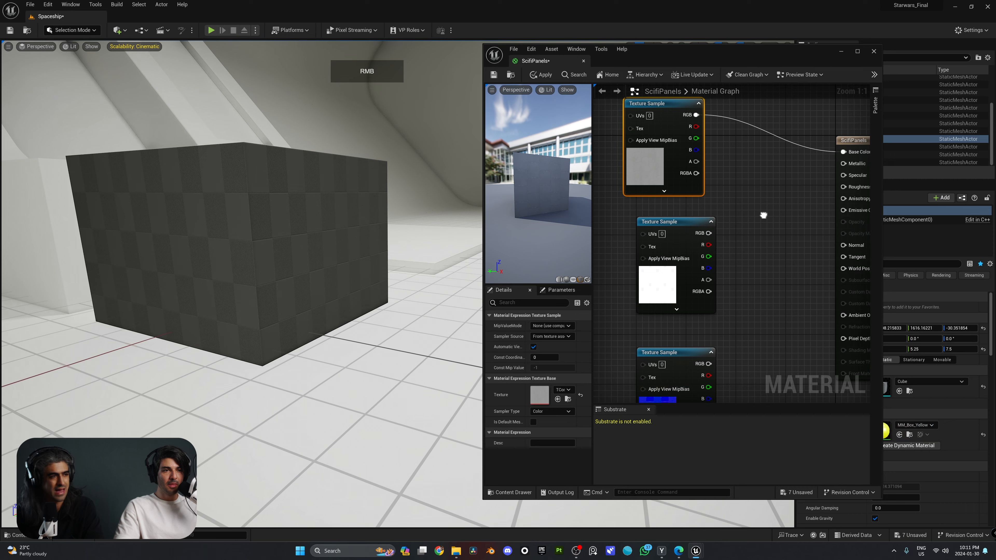
# Apply the Base Color change to the ScifiPanels material and examine the panels on the box up close.
pyautogui.moveTo(762, 216); pyautogui.dragTo(779, 225, button='right')
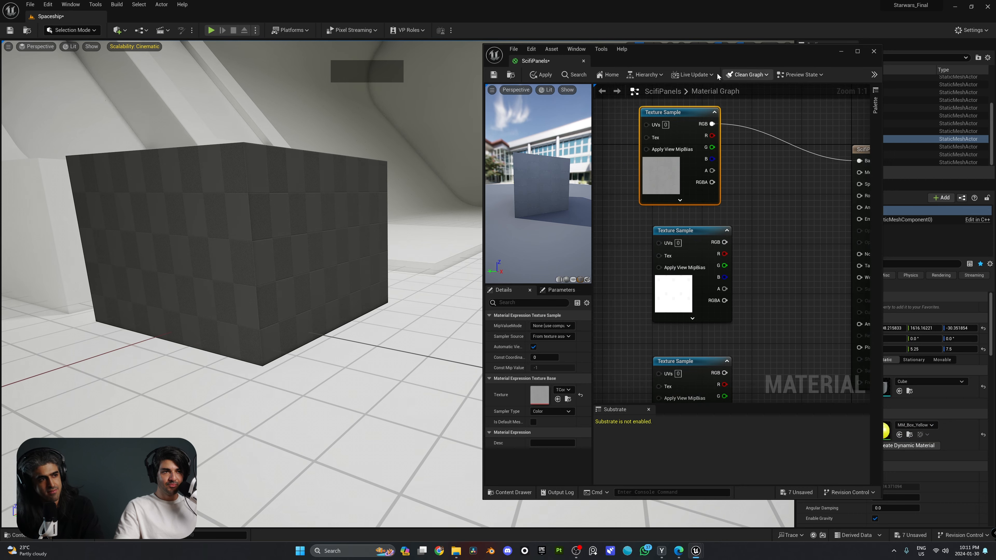
pyautogui.click(544, 75)
pyautogui.press('w')
pyautogui.moveTo(411, 227); pyautogui.dragTo(369, 223, button='right')
pyautogui.press('s')
# Rearrange the graph by moving the ao sample away and placing the roughness sample between the albedo and normal samples.
pyautogui.scroll(-2, 723, 203)
pyautogui.moveTo(723, 203); pyautogui.dragTo(819, 203, button='right')
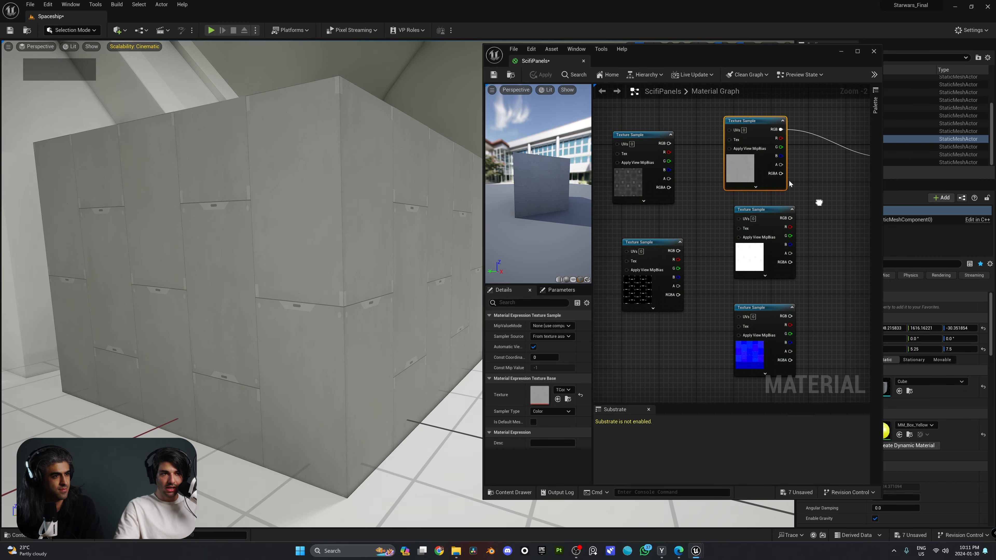
pyautogui.moveTo(653, 135); pyautogui.dragTo(672, 135)
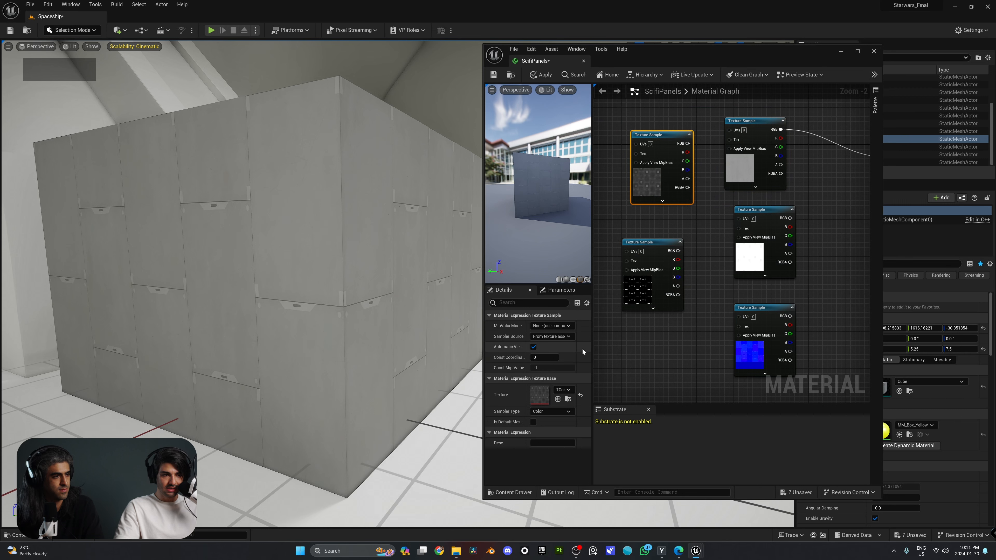
pyautogui.moveTo(593, 346); pyautogui.dragTo(631, 346)
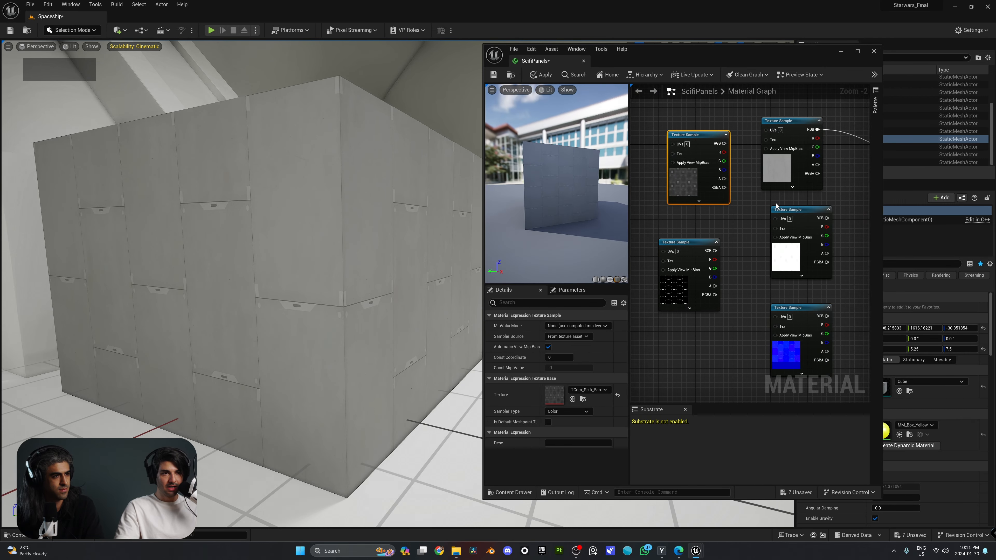
pyautogui.moveTo(767, 198); pyautogui.dragTo(694, 179, button='right')
pyautogui.moveTo(730, 190); pyautogui.dragTo(651, 317)
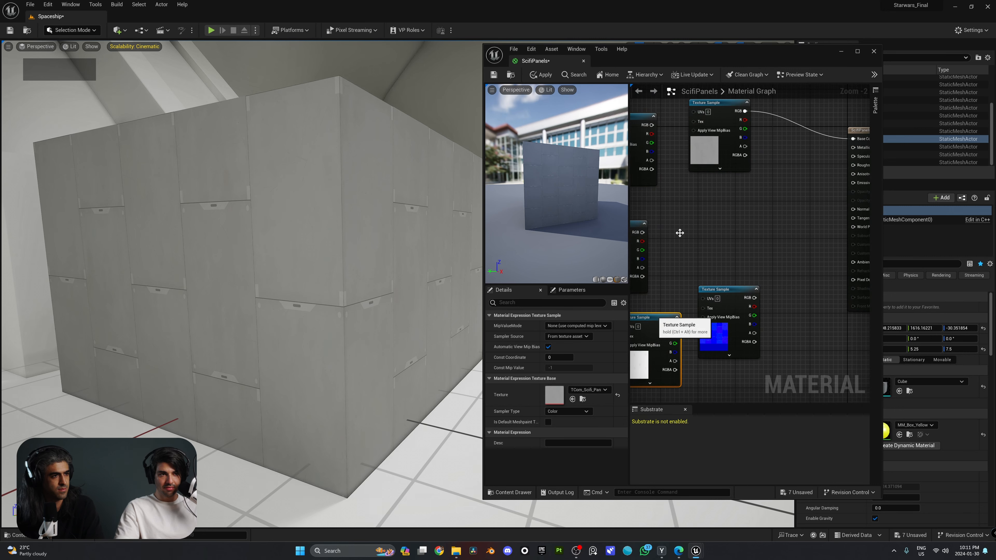
pyautogui.moveTo(637, 114); pyautogui.dragTo(737, 184)
# Connect the roughness sample's RGB output to the material's Roughness input and apply the change.
pyautogui.moveTo(781, 179); pyautogui.dragTo(734, 180, button='right')
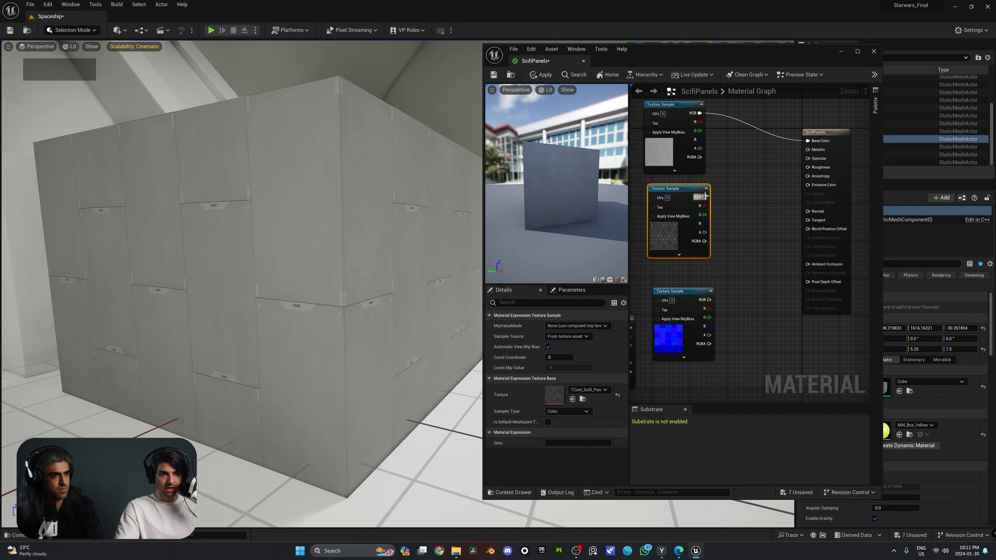
pyautogui.moveTo(705, 198); pyautogui.dragTo(815, 169)
pyautogui.click(541, 75)
pyautogui.moveTo(298, 243)
pyautogui.mouseDown(button='right')
pyautogui.moveTo(274, 243)
pyautogui.moveTo(314, 244)
pyautogui.moveTo(290, 239)
pyautogui.mouseUp(button='right')
pyautogui.press('a')
pyautogui.press('s')
# Move the metallic sample beside the roughness sample and connect its RGB output to the material's Metallic input.
pyautogui.moveTo(728, 249); pyautogui.dragTo(821, 193, button='right')
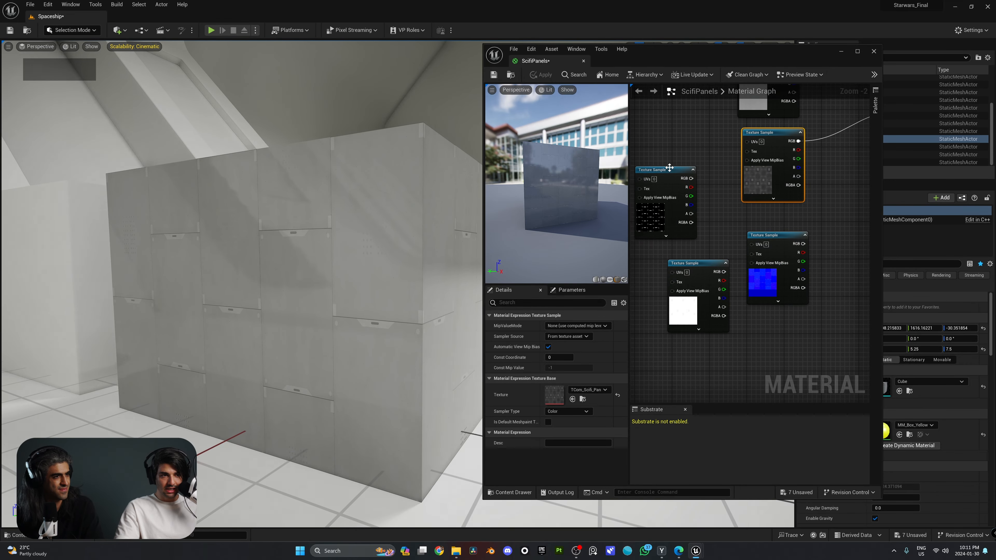
pyautogui.moveTo(670, 167); pyautogui.dragTo(696, 135)
pyautogui.moveTo(789, 206); pyautogui.dragTo(760, 219, button='right')
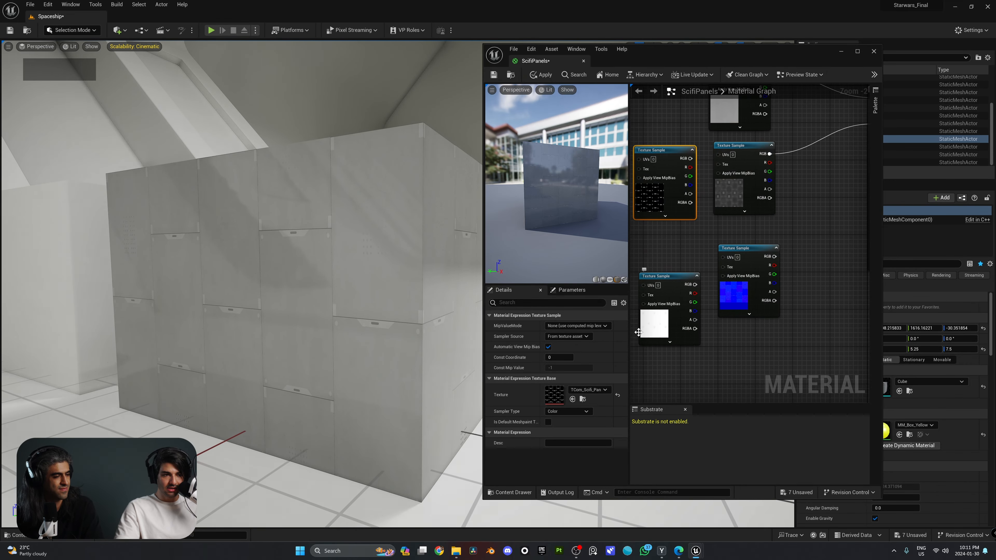
pyautogui.moveTo(629, 340); pyautogui.dragTo(593, 371)
pyautogui.moveTo(768, 195); pyautogui.dragTo(721, 236, button='right')
pyautogui.moveTo(640, 178); pyautogui.dragTo(663, 188, button='right')
pyautogui.moveTo(631, 210); pyautogui.dragTo(814, 158)
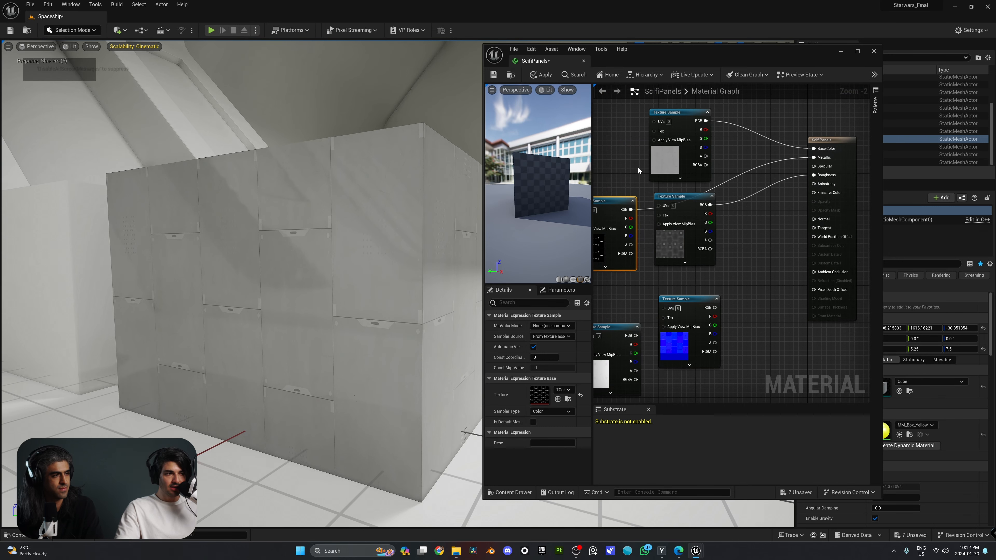
# Apply the Metallic change and compare the panel details on the box's surface up close.
pyautogui.press('w')
pyautogui.press('a')
pyautogui.moveTo(251, 275)
pyautogui.mouseDown(button='right')
pyautogui.moveTo(236, 274)
pyautogui.moveTo(251, 263)
pyautogui.moveTo(235, 271)
pyautogui.mouseUp(button='right')
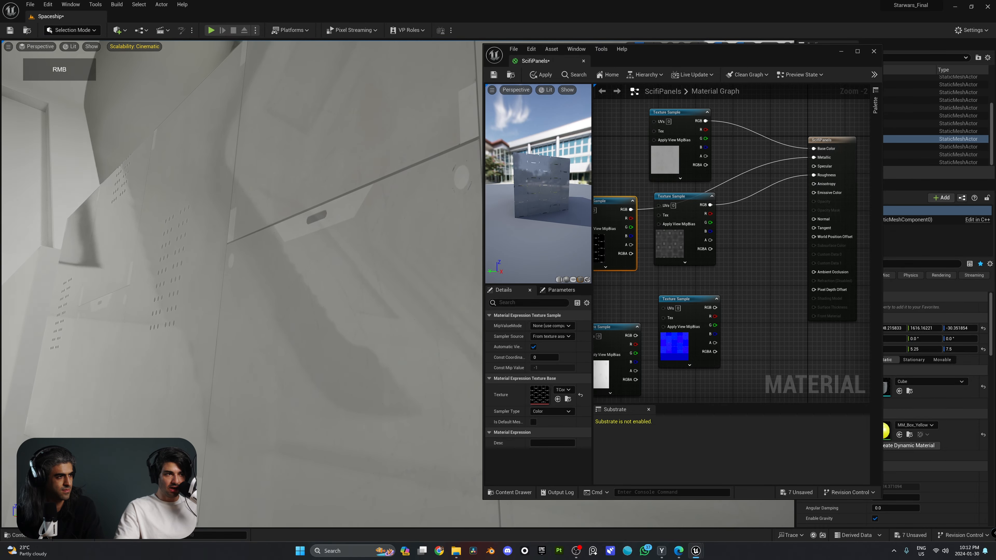
pyautogui.click(542, 74)
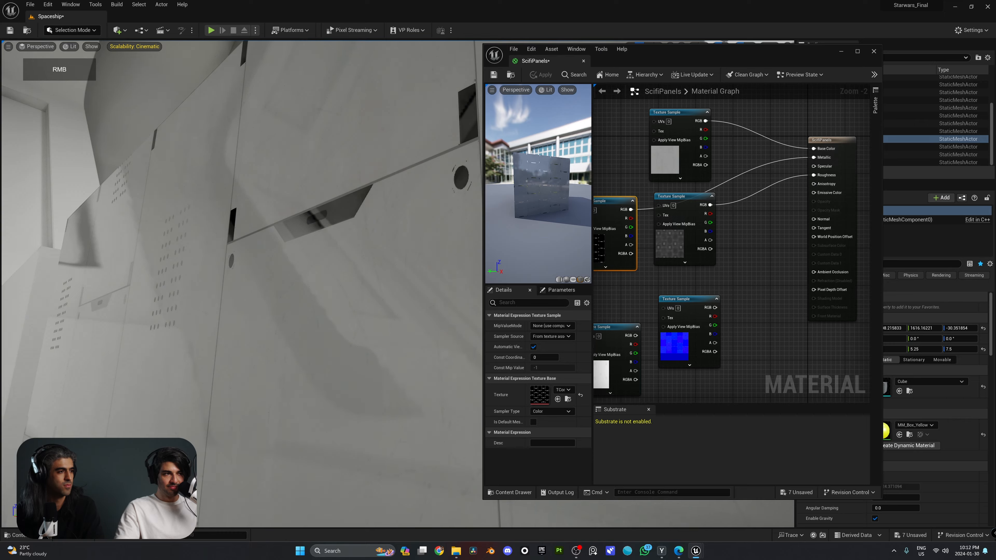
pyautogui.moveTo(235, 270)
pyautogui.mouseDown(button='right')
pyautogui.moveTo(251, 274)
pyautogui.moveTo(243, 271)
pyautogui.mouseUp(button='right')
# View the metallic sample's texture map enlarged in the texture editor and close it again.
pyautogui.moveTo(632, 255); pyautogui.dragTo(709, 263, button='right')
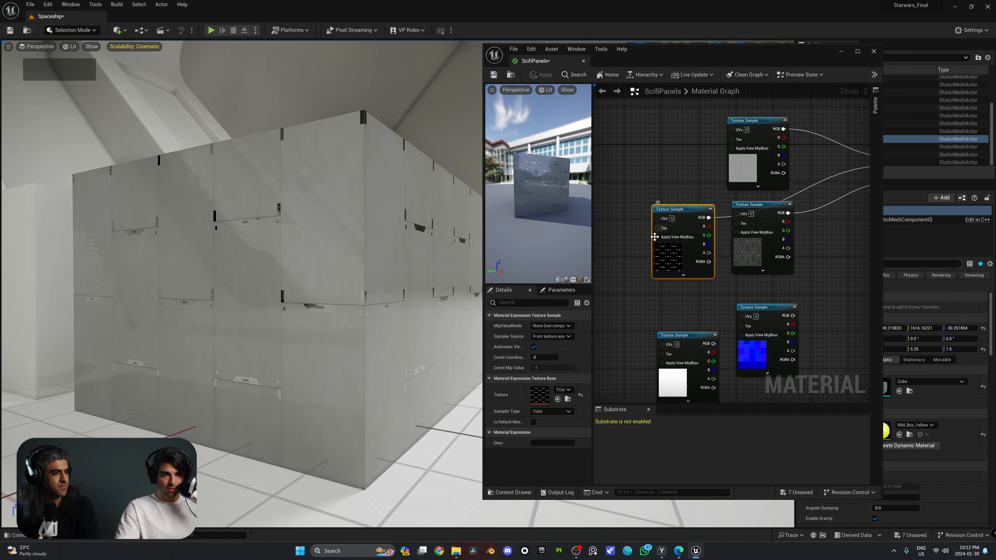
pyautogui.doubleClick(539, 395)
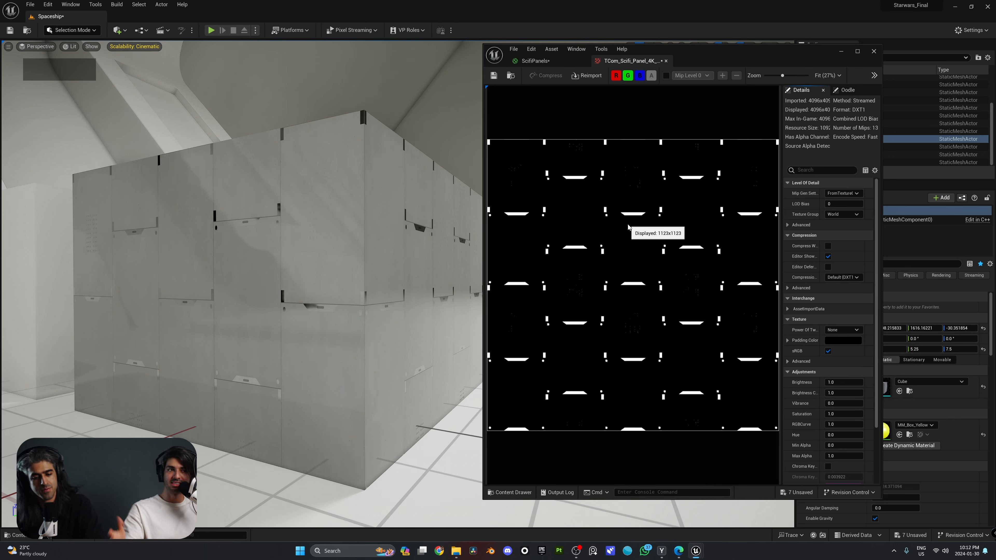
pyautogui.click(666, 61)
# Move the roughness sample slightly and connect the normal sample's RGB output to the material's Normal input.
pyautogui.moveTo(683, 167); pyautogui.dragTo(684, 186)
pyautogui.moveTo(718, 270); pyautogui.dragTo(728, 274, button='right')
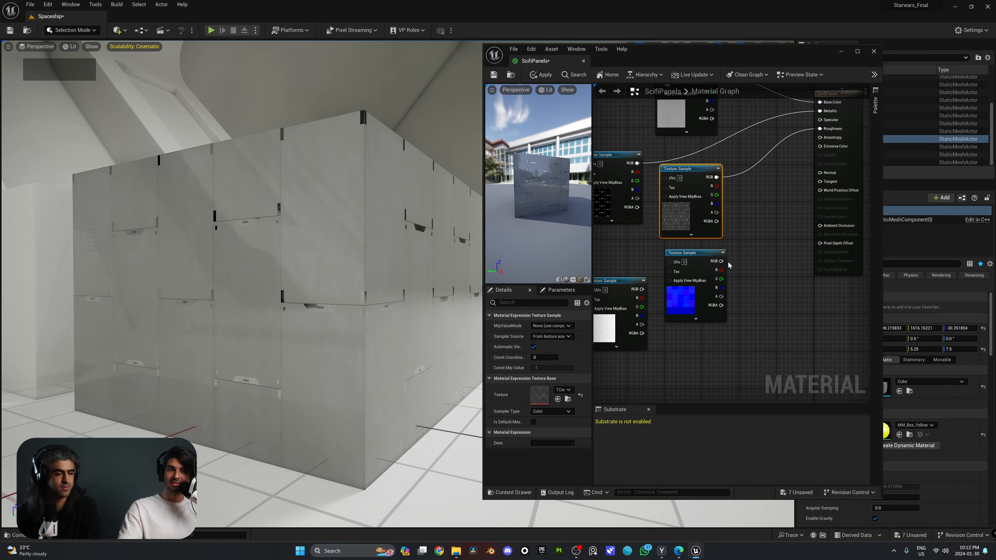
pyautogui.moveTo(722, 261); pyautogui.dragTo(823, 174)
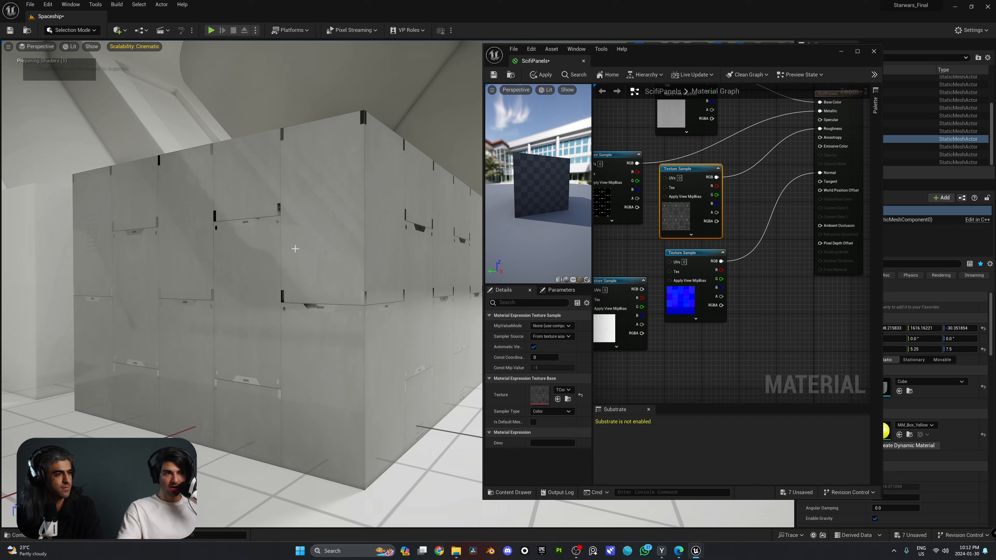
# Apply the Normal change and inspect the recessed handle and screw details on the box.
pyautogui.press('w')
pyautogui.moveTo(294, 248); pyautogui.dragTo(399, 295, button='right')
pyautogui.press('a')
pyautogui.press('w')
pyautogui.press('d')
pyautogui.press('a')
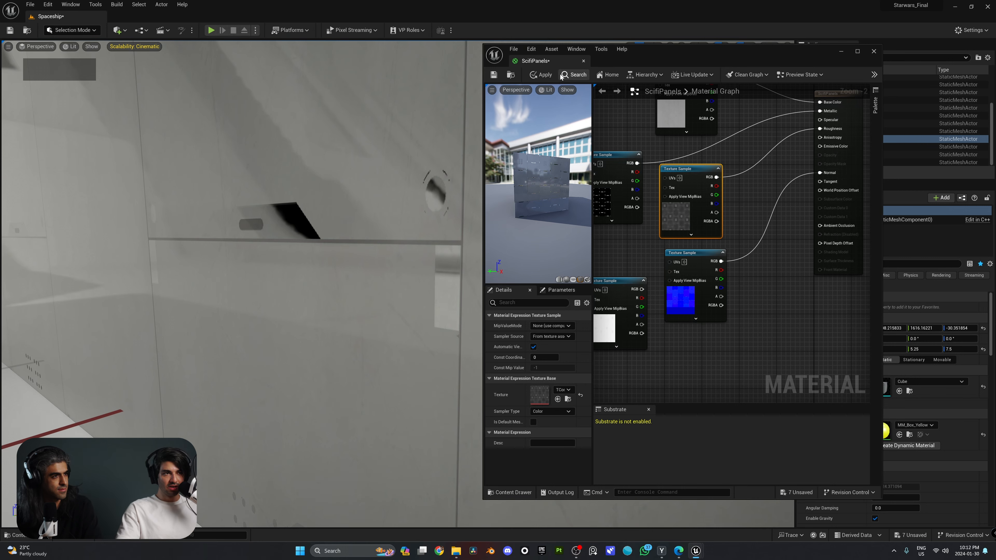
pyautogui.click(543, 74)
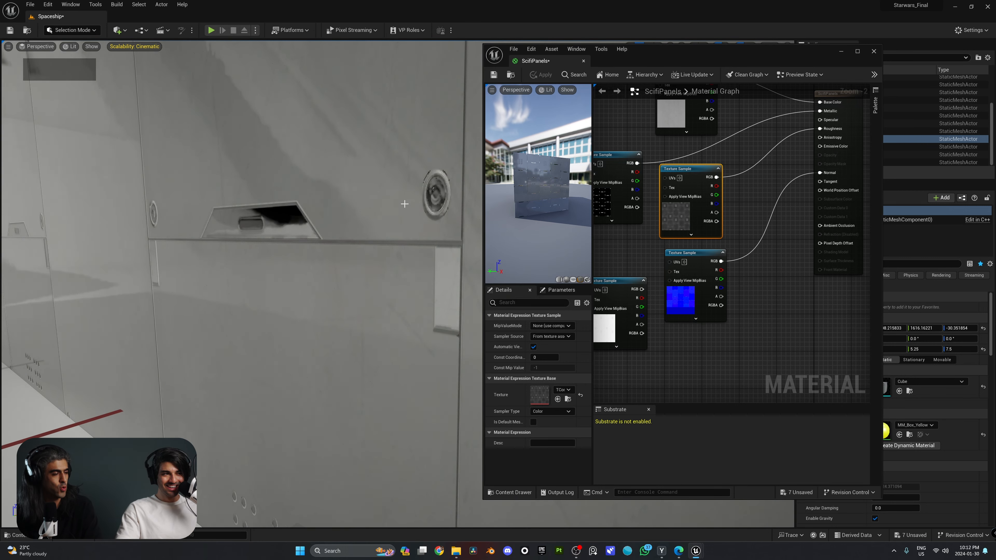
pyautogui.moveTo(413, 196); pyautogui.dragTo(376, 182, button='right')
pyautogui.press('s')
pyautogui.press('d')
pyautogui.press('w')
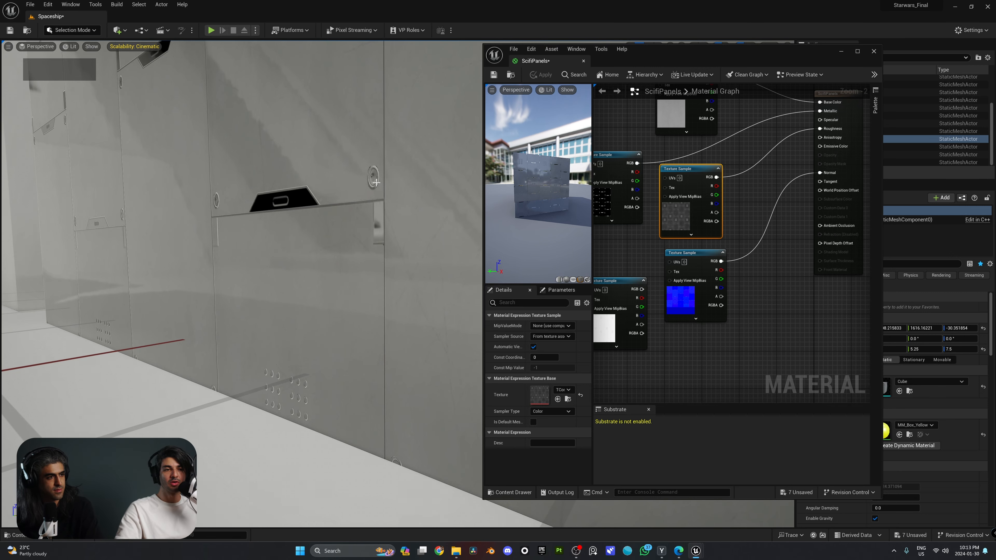
# Place the ao texture sample directly below the normal sample in the material graph.
pyautogui.moveTo(643, 251); pyautogui.dragTo(753, 243, button='right')
pyautogui.moveTo(726, 298); pyautogui.dragTo(819, 359)
pyautogui.moveTo(808, 242); pyautogui.dragTo(694, 234, button='right')
pyautogui.moveTo(706, 326); pyautogui.dragTo(691, 321)
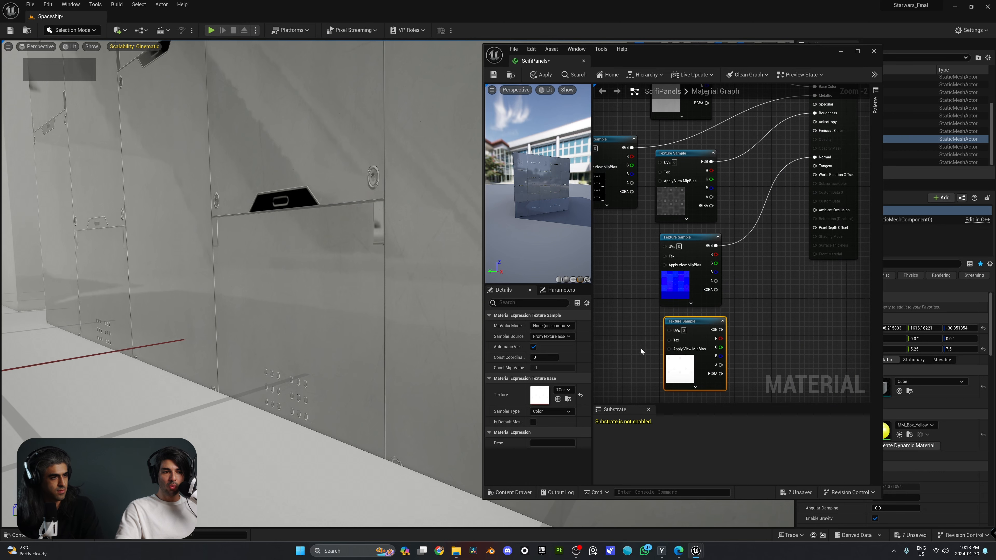
pyautogui.moveTo(593, 358)
pyautogui.mouseDown()
pyautogui.moveTo(707, 358)
pyautogui.moveTo(607, 359)
pyautogui.mouseUp()
pyautogui.moveTo(751, 281); pyautogui.dragTo(713, 318, button='right')
pyautogui.moveTo(683, 369); pyautogui.dragTo(671, 363)
# View the TCom_Scifi_Panel_4K_ao texture enlarged in the texture editor and close it again.
pyautogui.hotkey('ctrl', 'space')
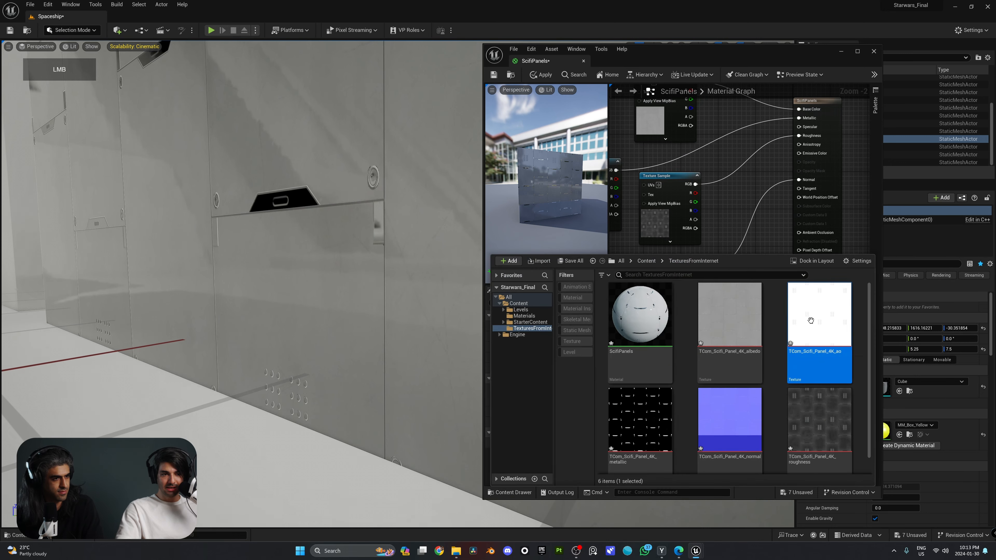
pyautogui.doubleClick(808, 320)
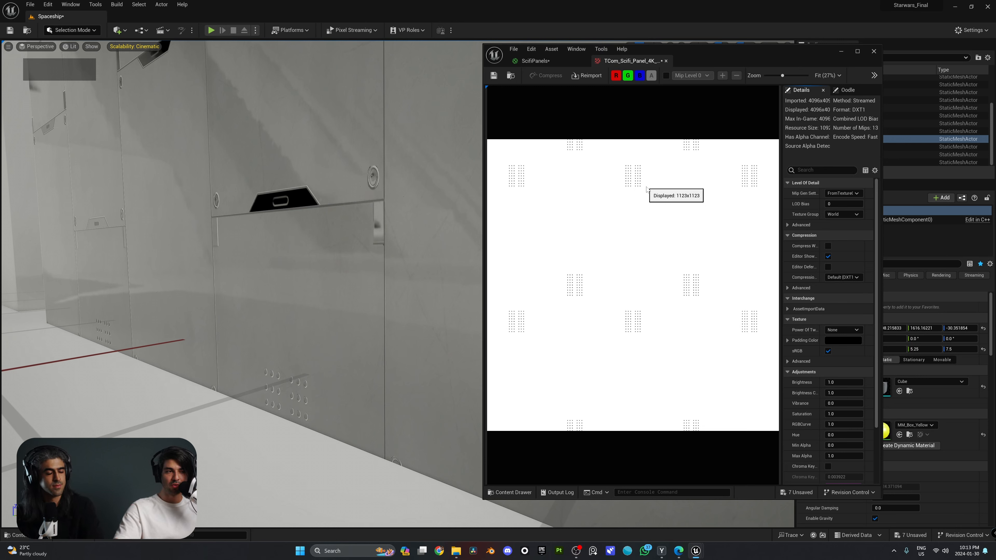
pyautogui.click(666, 61)
# Connect the ao sample's RGB output to the material's Ambient Occlusion input and apply the change.
pyautogui.moveTo(791, 323); pyautogui.dragTo(796, 291, button='right')
pyautogui.moveTo(673, 307); pyautogui.dragTo(735, 312)
pyautogui.moveTo(353, 255)
pyautogui.mouseDown(button='right')
pyautogui.moveTo(393, 236)
pyautogui.moveTo(367, 246)
pyautogui.mouseUp(button='right')
pyautogui.moveTo(700, 314); pyautogui.dragTo(802, 201)
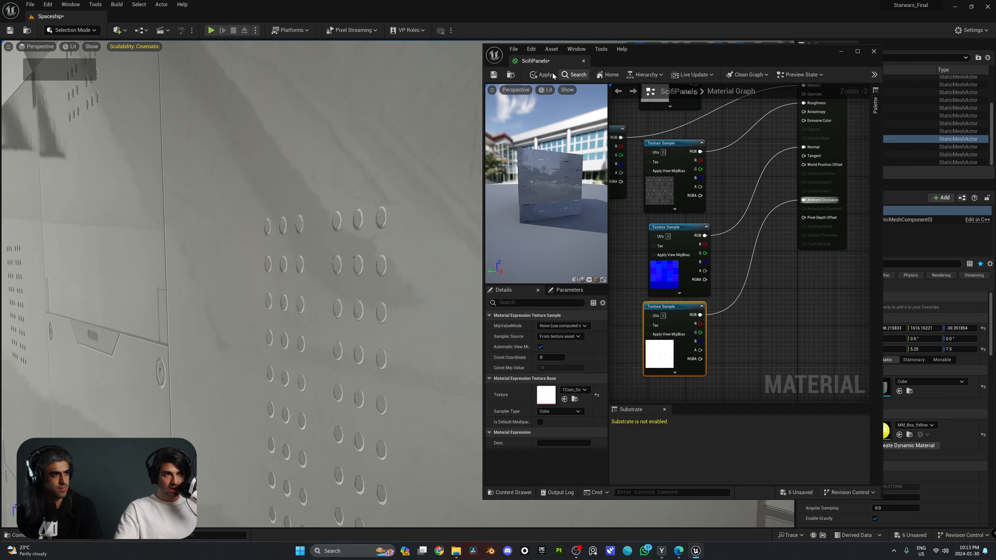
pyautogui.click(539, 74)
pyautogui.moveTo(462, 169)
pyautogui.mouseDown(button='right')
pyautogui.moveTo(435, 167)
pyautogui.moveTo(445, 177)
pyautogui.mouseUp(button='right')
pyautogui.press('w')
pyautogui.press('s')
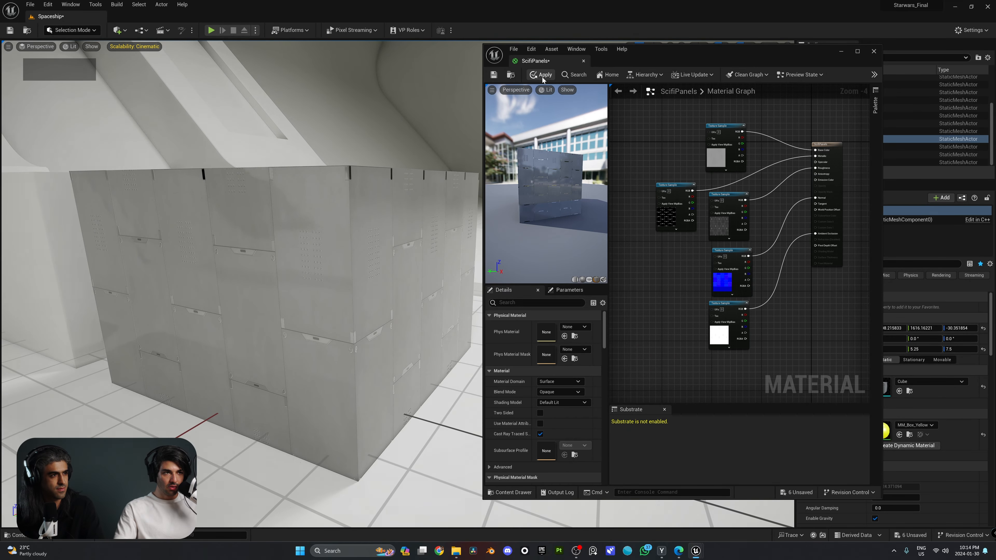
pyautogui.click(542, 72)
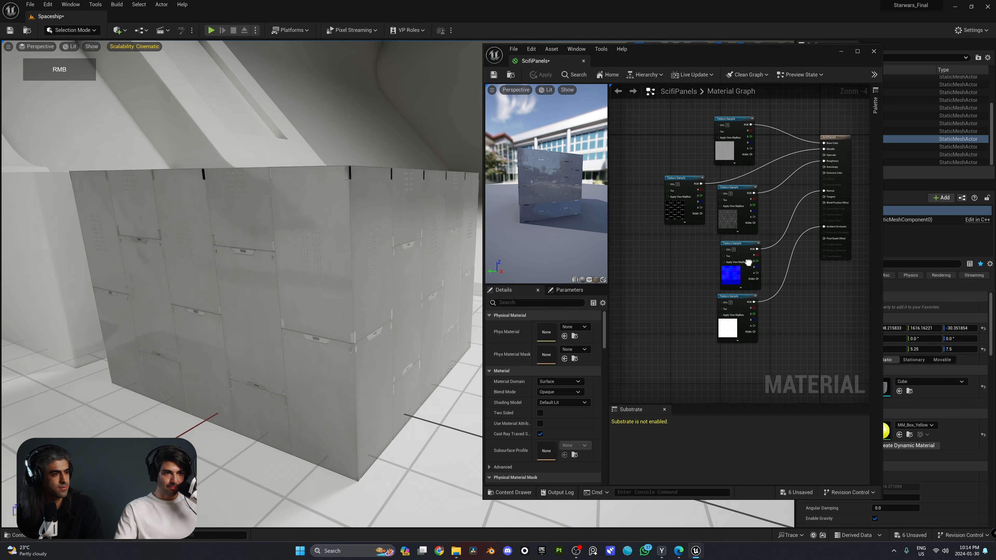
# Stretch the panelled box vertically to a Z scale of about 24.75 and look over its sides.
pyautogui.press('a')
pyautogui.press('s')
pyautogui.moveTo(392, 271); pyautogui.dragTo(378, 327, button='right')
pyautogui.press('d')
pyautogui.press('s')
pyautogui.click(338, 334)
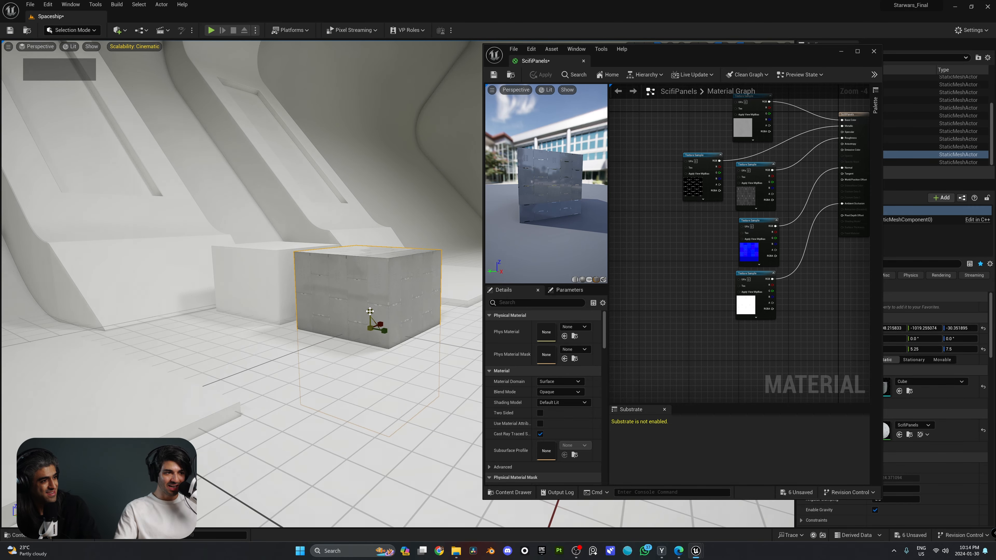
pyautogui.moveTo(370, 311); pyautogui.dragTo(370, 249)
pyautogui.moveTo(370, 249); pyautogui.dragTo(329, 220, button='right')
pyautogui.press('s')
pyautogui.scroll(1, 389, 220)
pyautogui.press('w')
pyautogui.press('d')
pyautogui.press('s')
pyautogui.press('w')
# Line up the texture sample nodes in a single column, with albedo above metallic and roughness below it.
pyautogui.moveTo(802, 216); pyautogui.dragTo(786, 251, button='right')
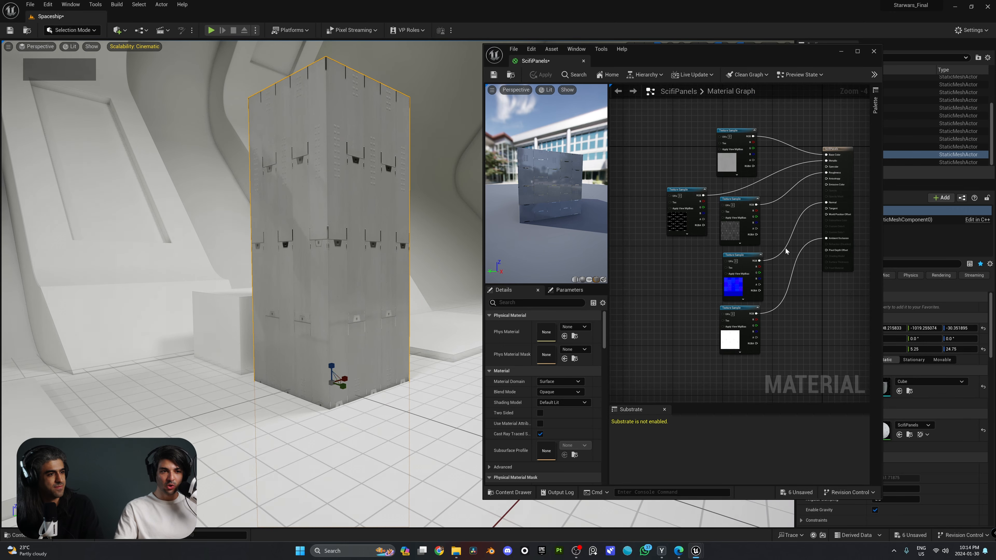
pyautogui.moveTo(775, 199); pyautogui.dragTo(692, 243)
pyautogui.moveTo(733, 132); pyautogui.dragTo(683, 131)
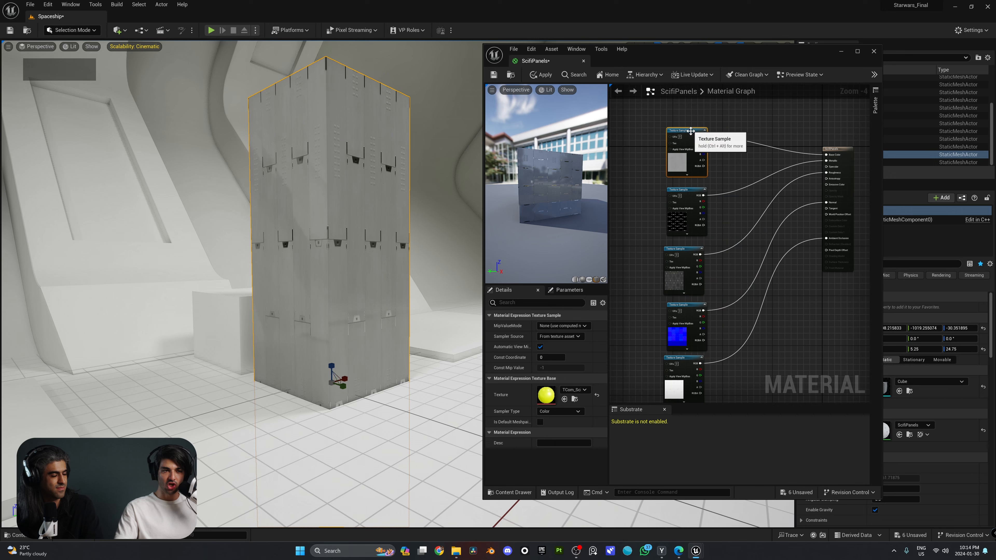
# Add an MF_Tiling function node beside the column of texture samples in the ScifiPanels material graph.
pyautogui.scroll(3, 791, 230)
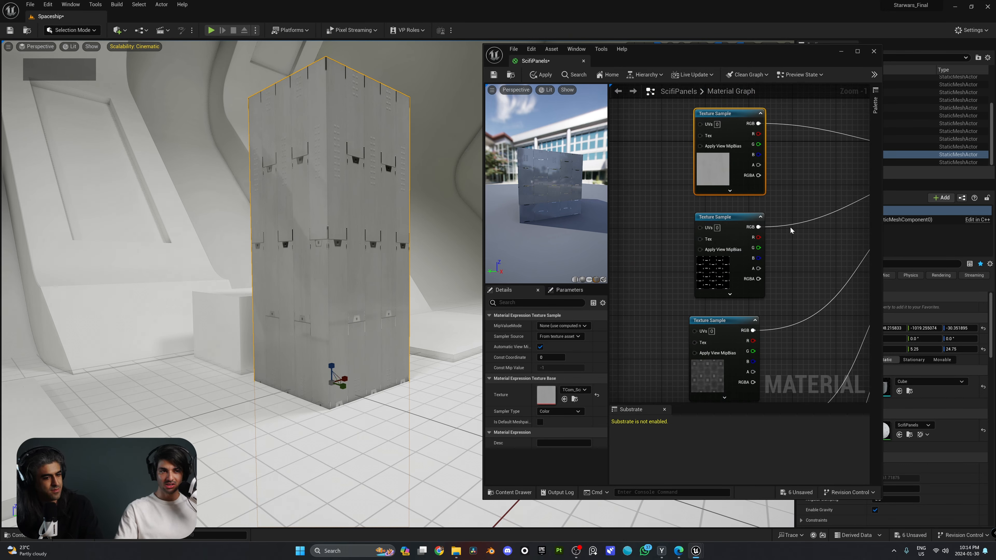
pyautogui.scroll(2, 748, 166)
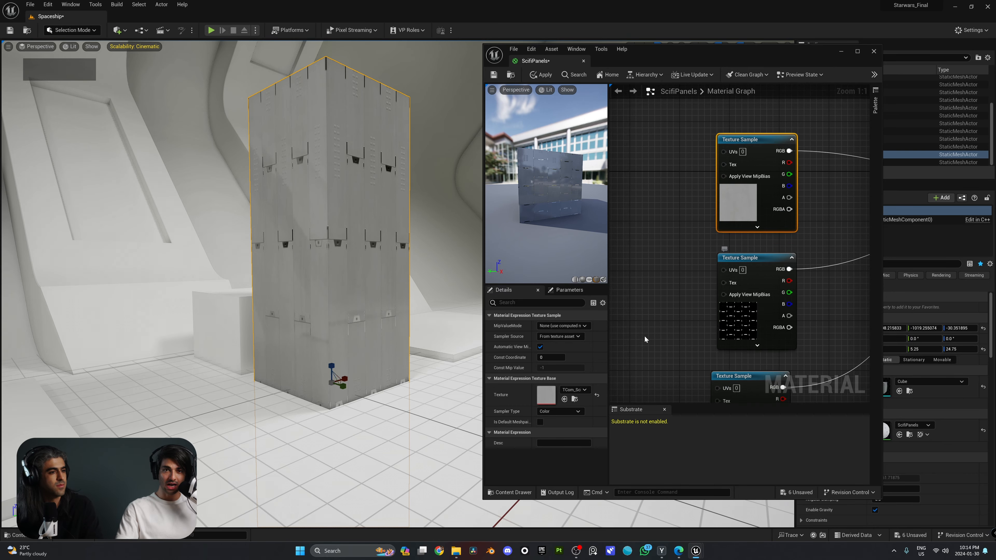
pyautogui.moveTo(647, 337); pyautogui.dragTo(667, 245, button='right')
pyautogui.moveTo(702, 320); pyautogui.dragTo(686, 214, button='right')
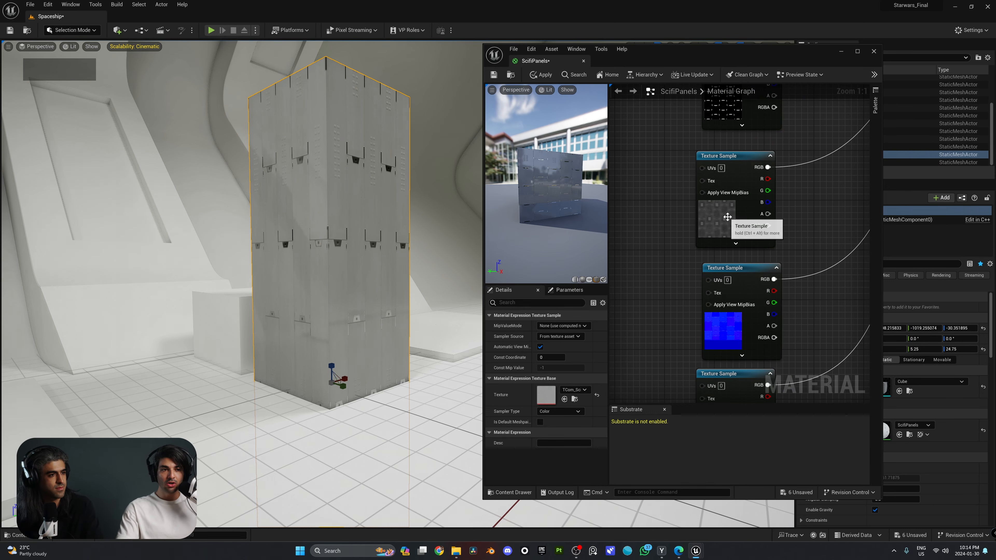
pyautogui.moveTo(796, 222); pyautogui.dragTo(793, 245, button='right')
pyautogui.scroll(-5, 745, 252)
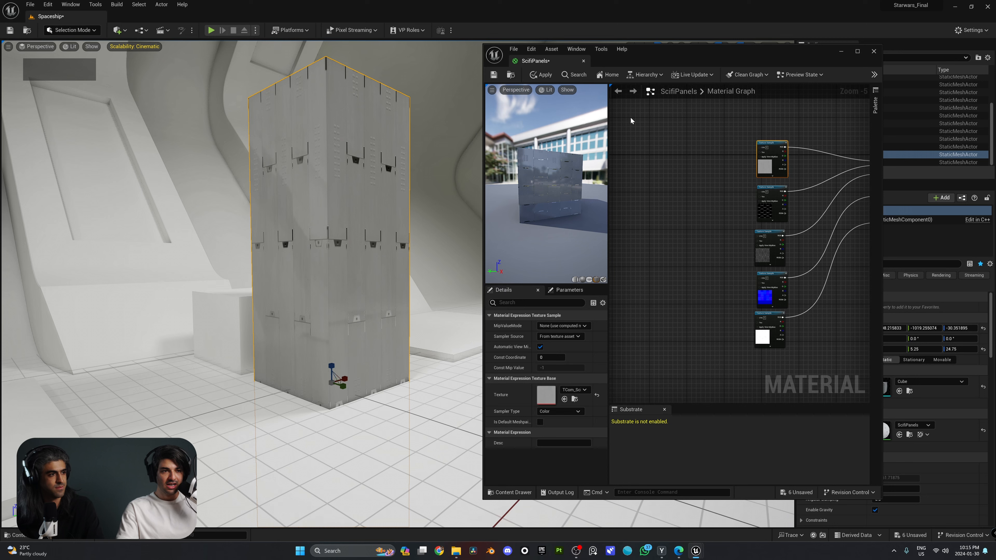
pyautogui.rightClick(670, 207)
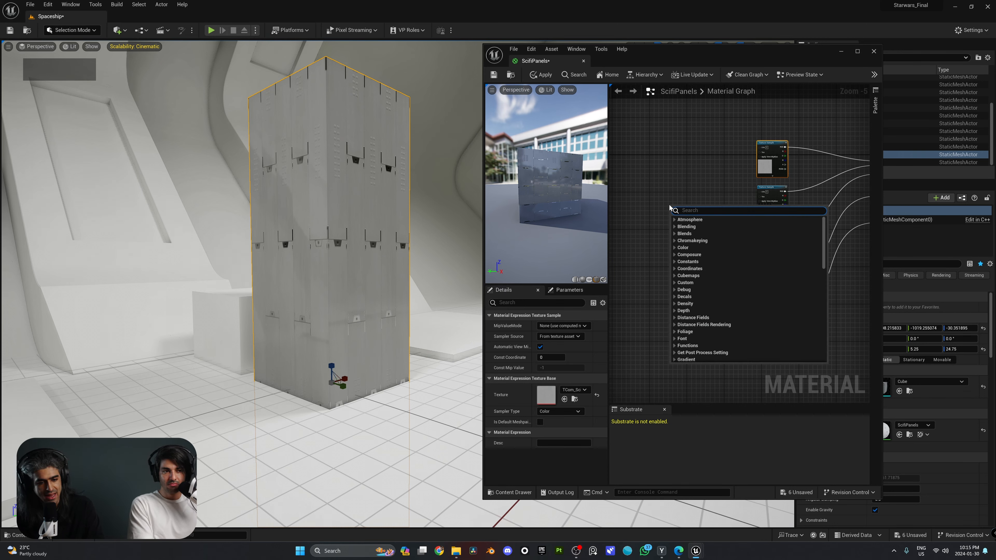
pyautogui.write('tiling')
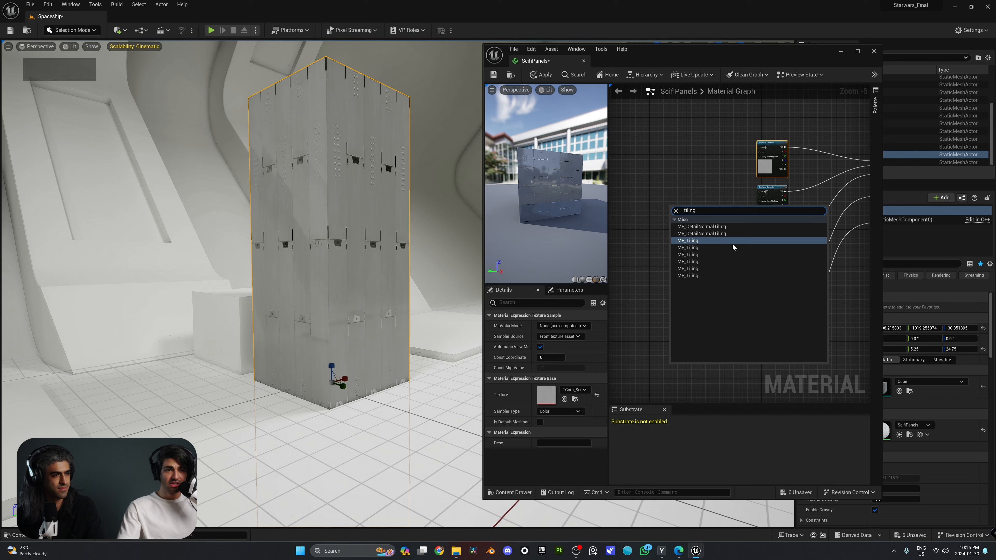
pyautogui.click(700, 248)
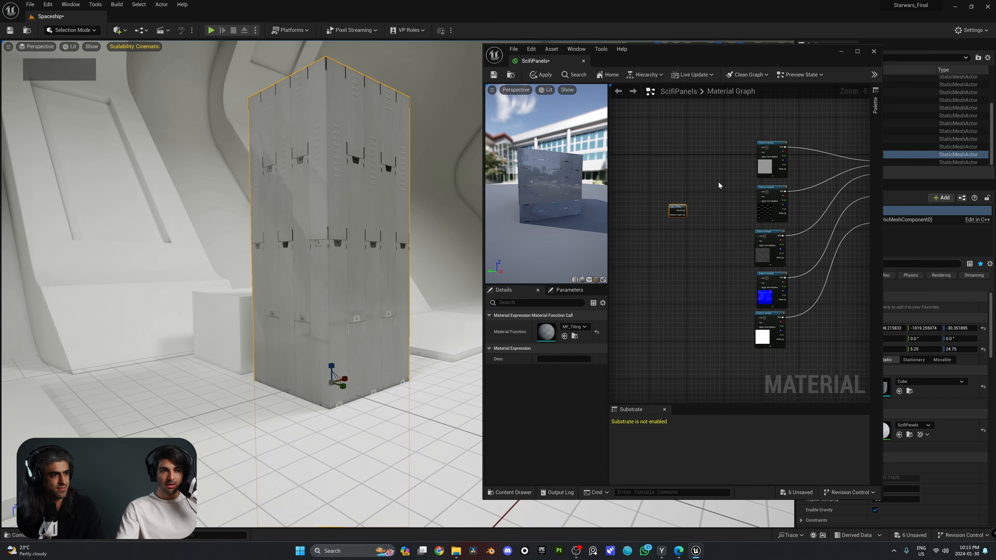
pyautogui.scroll(6, 719, 204)
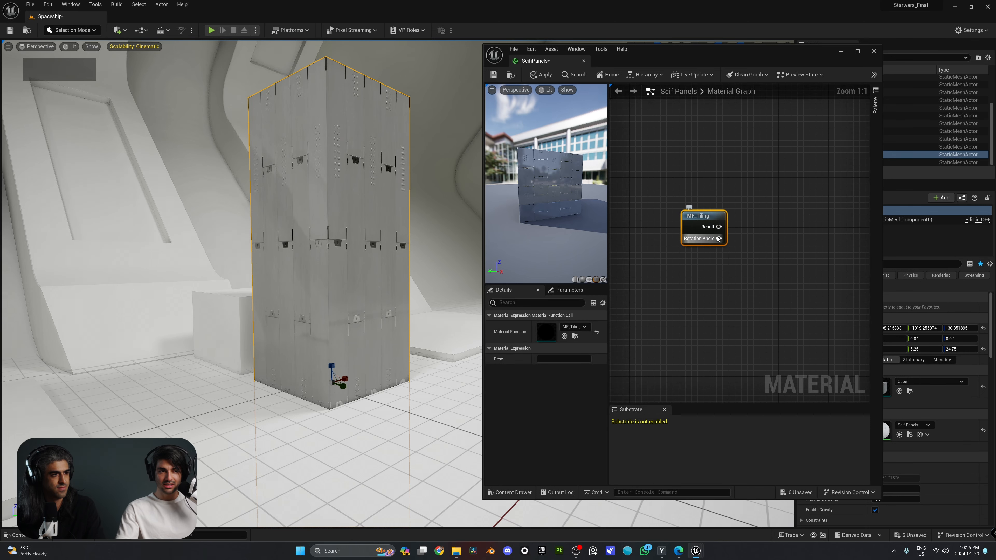
pyautogui.scroll(-4, 745, 225)
# Connect the MF_Tiling node's Result output to the UVs input of all five texture samples and apply the change.
pyautogui.moveTo(756, 225); pyautogui.dragTo(650, 221, button='right')
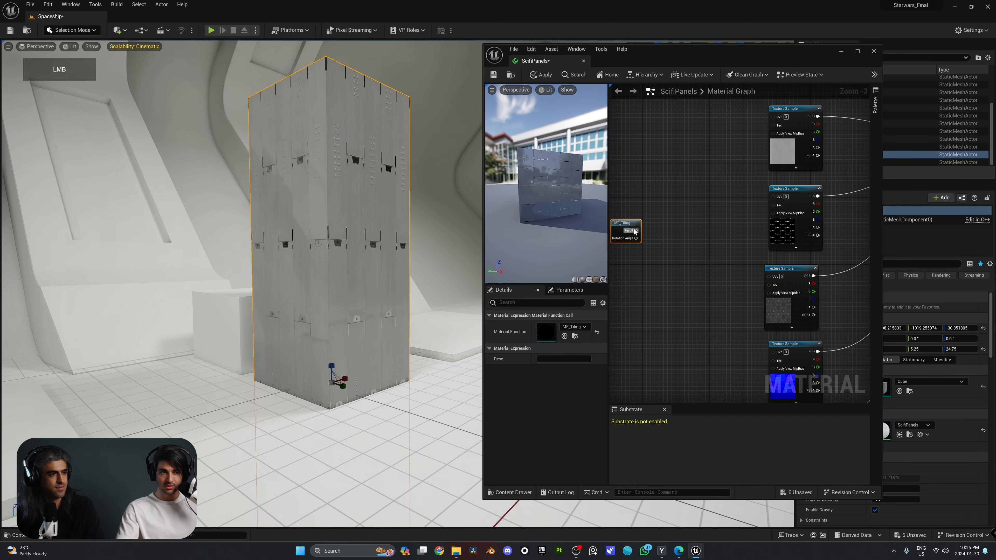
pyautogui.moveTo(635, 231); pyautogui.dragTo(773, 196)
pyautogui.moveTo(636, 231); pyautogui.dragTo(775, 284)
pyautogui.click(708, 246)
pyautogui.moveTo(635, 231); pyautogui.dragTo(770, 277)
pyautogui.moveTo(674, 271); pyautogui.dragTo(719, 169, button='right')
pyautogui.moveTo(683, 129); pyautogui.dragTo(822, 253)
pyautogui.moveTo(737, 275); pyautogui.dragTo(685, 243, button='right')
pyautogui.moveTo(659, 140); pyautogui.dragTo(667, 185, button='right')
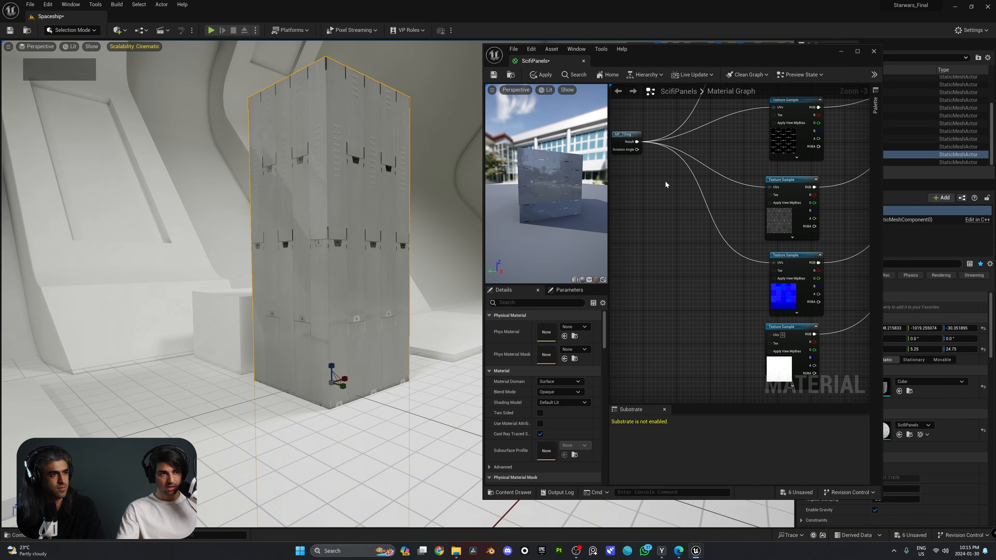
pyautogui.moveTo(637, 142); pyautogui.dragTo(771, 335)
pyautogui.moveTo(704, 208); pyautogui.dragTo(768, 267, button='right')
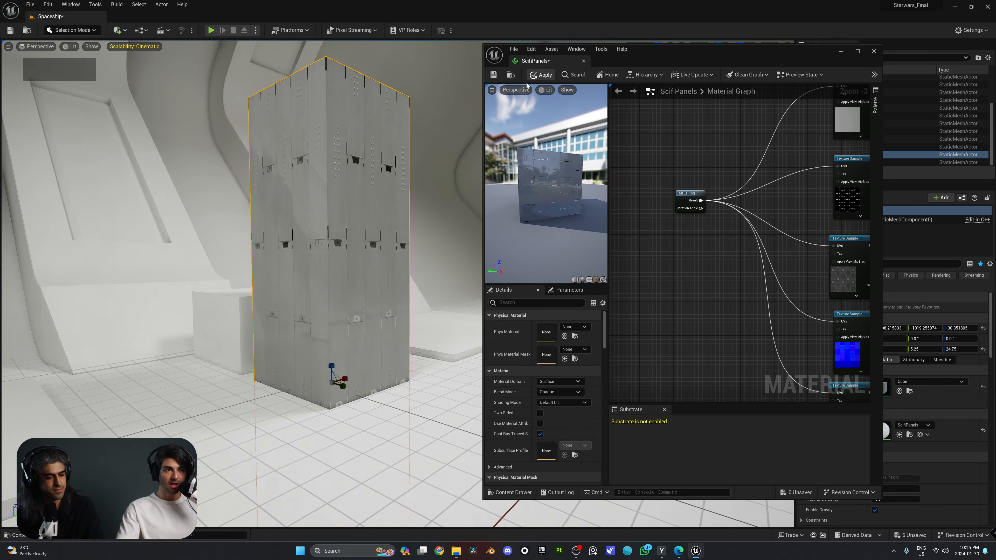
pyautogui.click(541, 75)
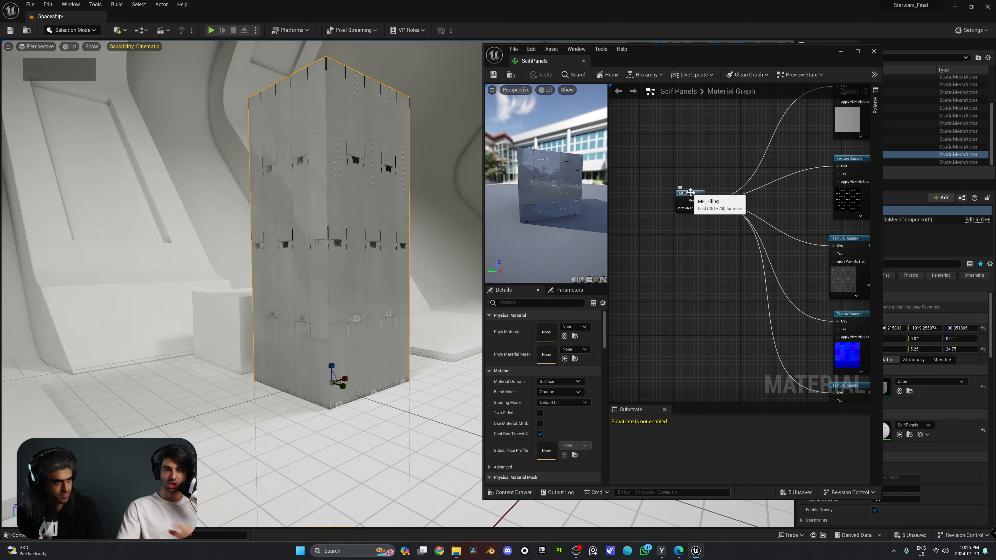
# Open the MF_Tiling function, examine its graph from the tiling inputs to the outputs, and close it again.
pyautogui.scroll(2, 698, 194)
pyautogui.scroll(-2, 698, 194)
pyautogui.scroll(3, 664, 197)
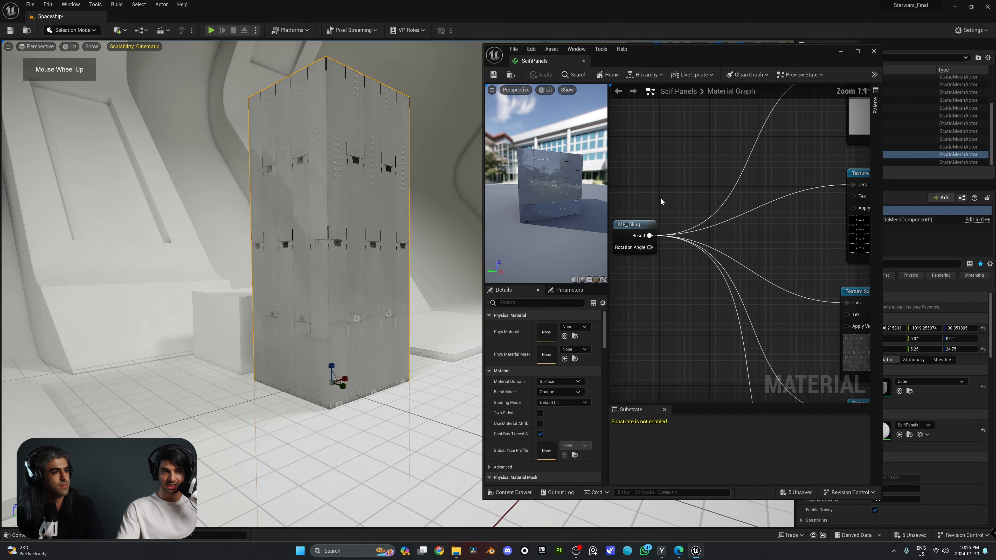
pyautogui.moveTo(660, 200); pyautogui.dragTo(708, 199, button='right')
pyautogui.click(672, 227)
pyautogui.doubleClick(672, 227)
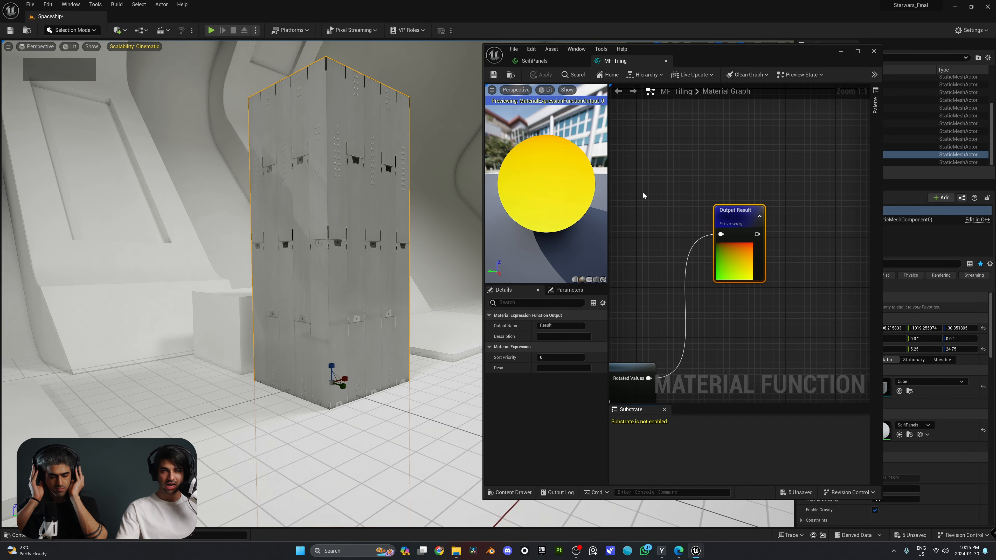
pyautogui.scroll(-3, 729, 203)
pyautogui.moveTo(659, 240); pyautogui.dragTo(791, 210, button='right')
pyautogui.scroll(-2, 783, 192)
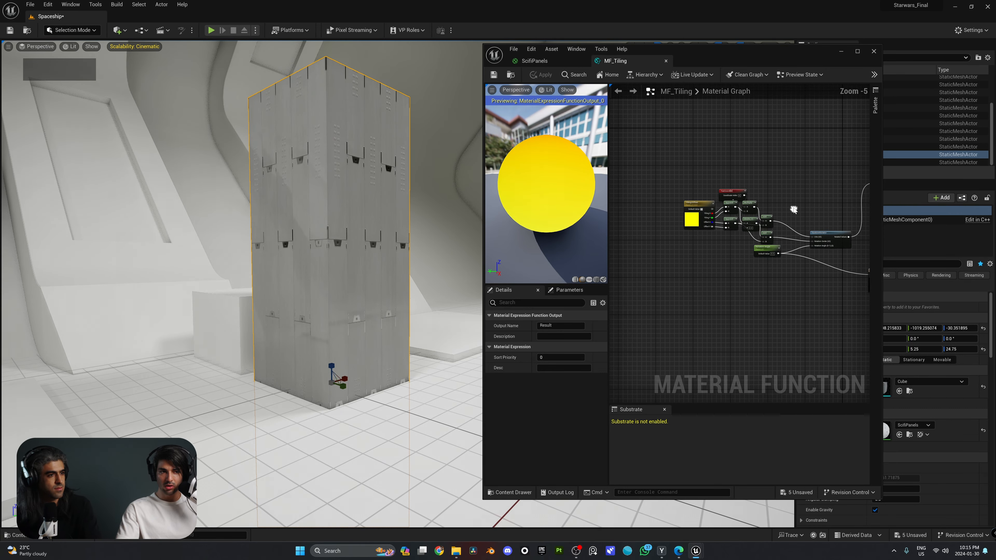
pyautogui.scroll(2, 759, 182)
pyautogui.moveTo(687, 191); pyautogui.dragTo(699, 164, button='right')
pyautogui.moveTo(785, 186); pyautogui.dragTo(625, 151, button='right')
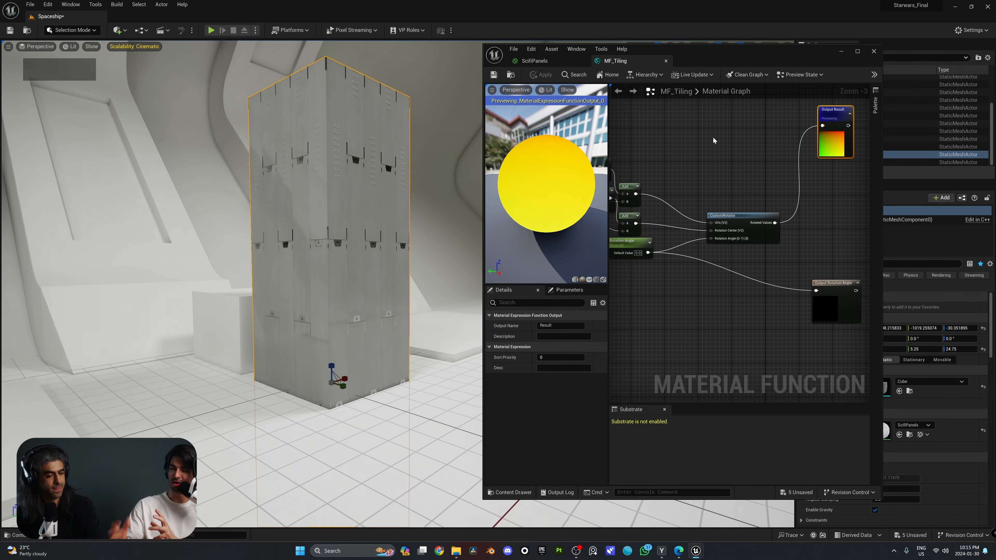
pyautogui.click(666, 61)
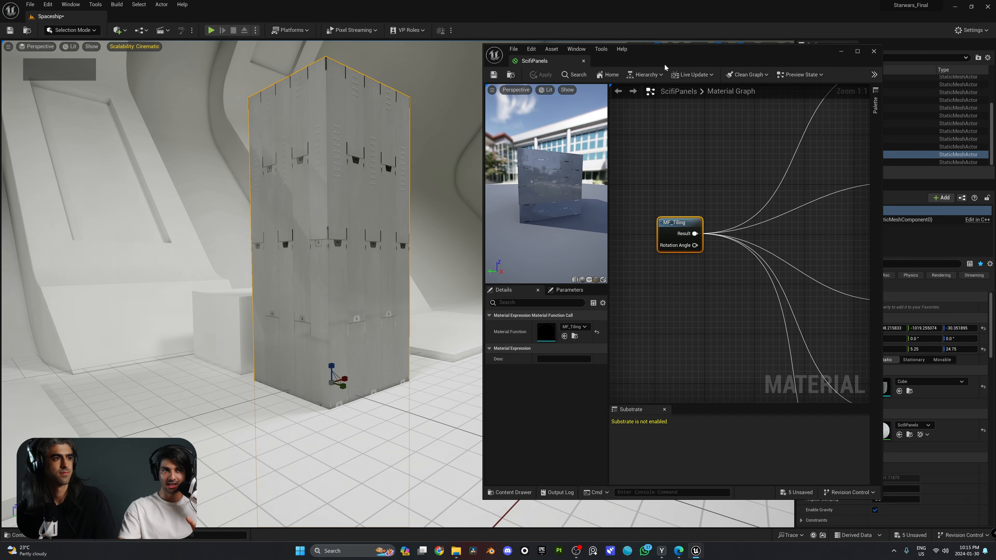
# Save the ScifiPanels material and close its editor.
pyautogui.moveTo(700, 186); pyautogui.dragTo(623, 183, button='right')
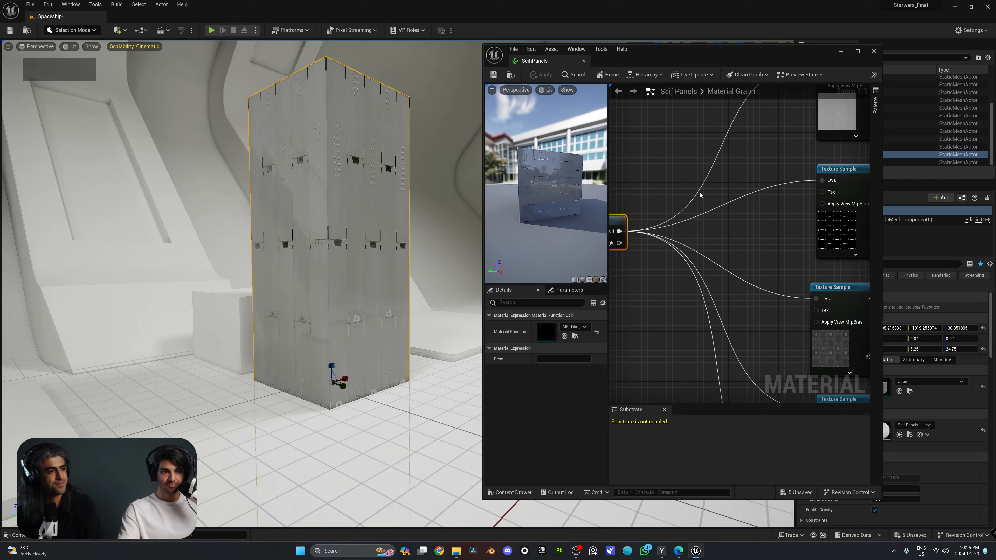
pyautogui.moveTo(784, 187); pyautogui.dragTo(732, 146, button='right')
pyautogui.scroll(-1, 731, 146)
pyautogui.click(493, 75)
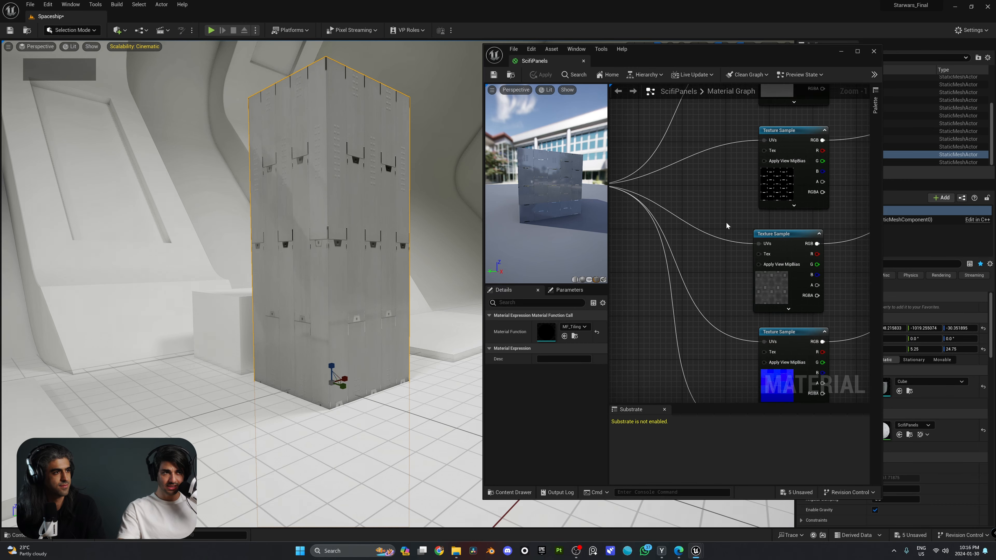
pyautogui.hotkey('ctrl', 'space')
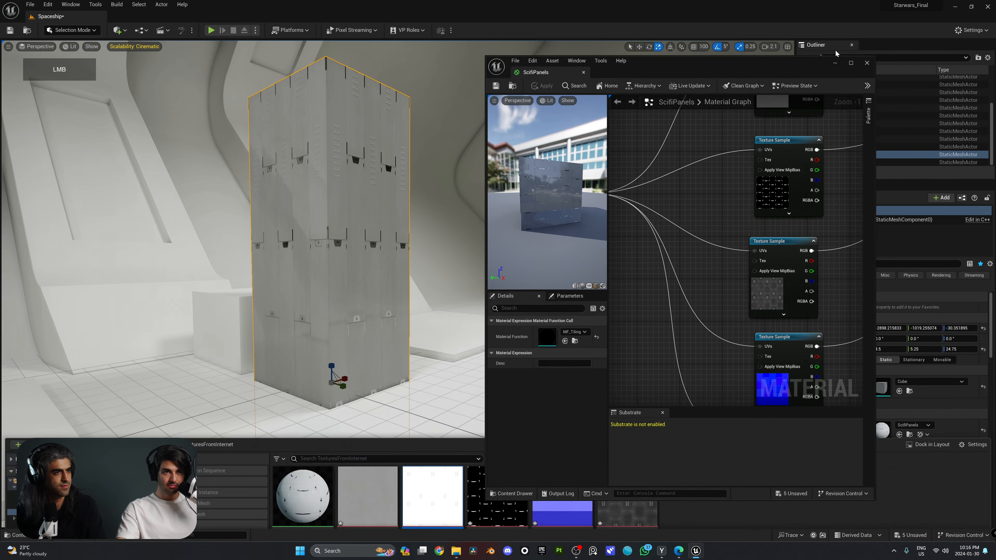
pyautogui.click(873, 51)
# Create a material instance of ScifiPanels under the default name ScifiPanels_Inst and assign it to the tall panelled box.
pyautogui.click(277, 457)
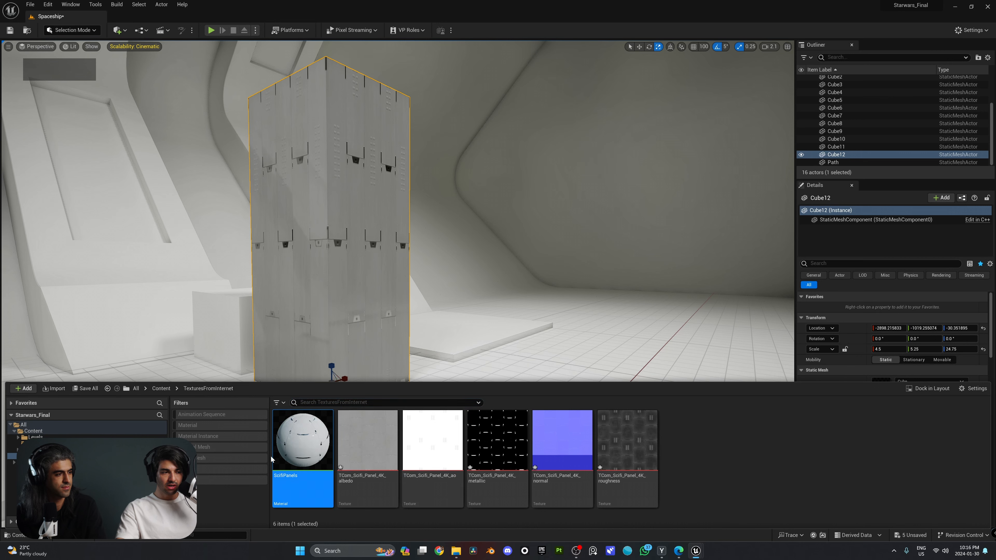
pyautogui.rightClick(309, 445)
pyautogui.click(355, 269)
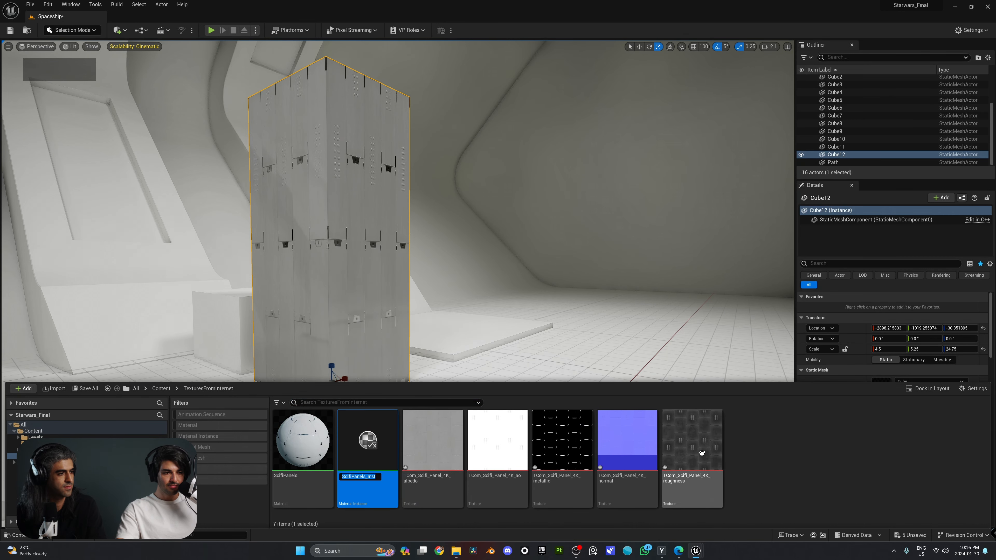
pyautogui.press('Return')
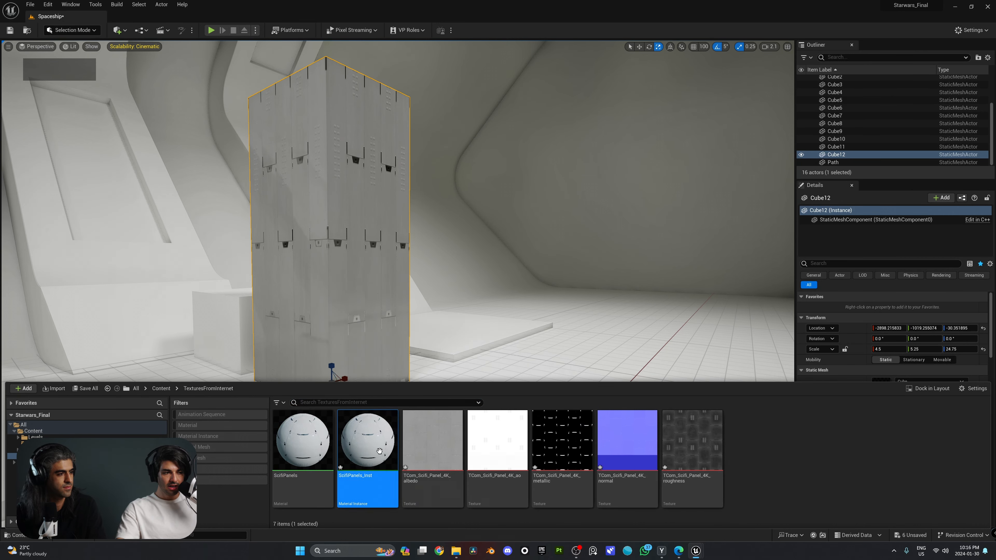
pyautogui.moveTo(377, 452); pyautogui.dragTo(355, 199)
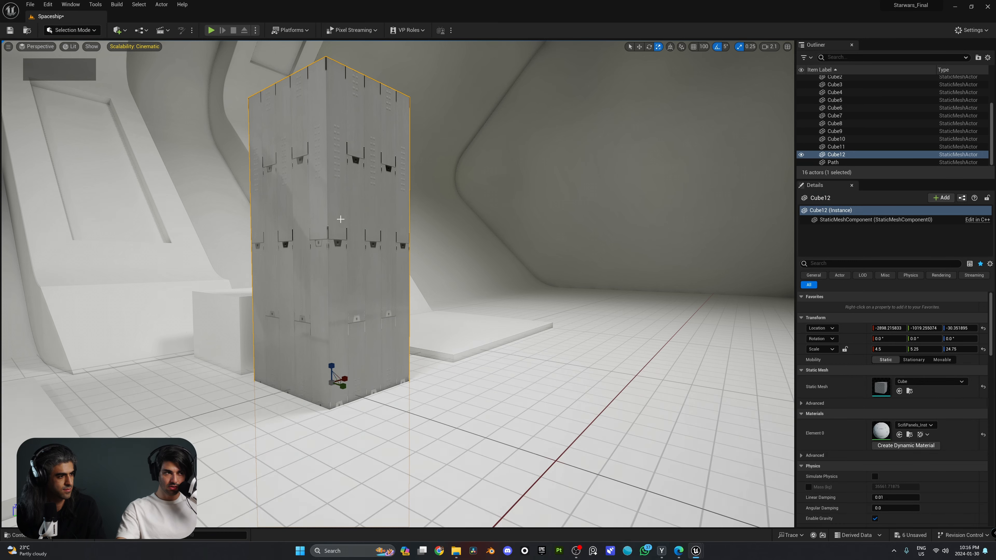
pyautogui.press('f')
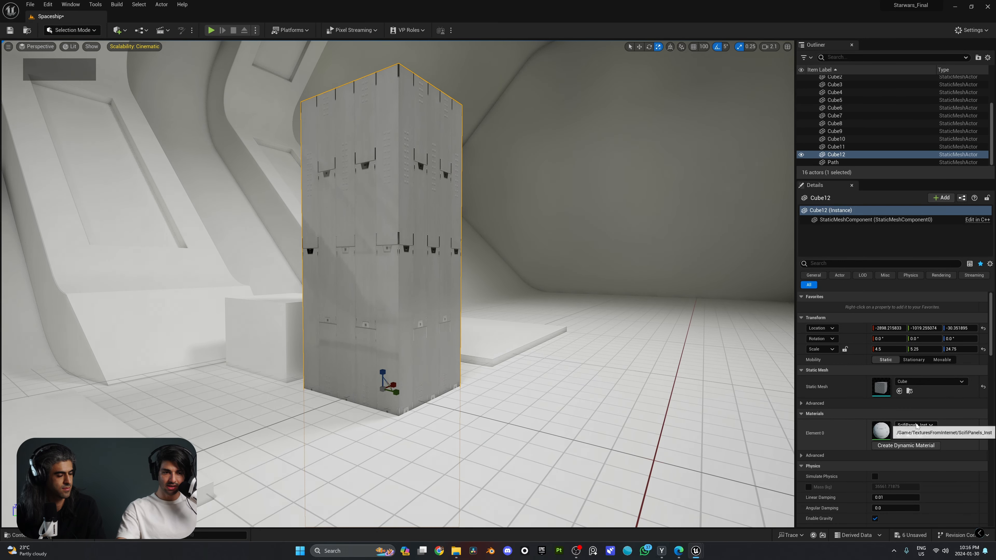
# Open the box's ScifiPanels_Inst material instance for editing and enable its Tiling/Offset parameter.
pyautogui.click(910, 434)
pyautogui.doubleClick(370, 448)
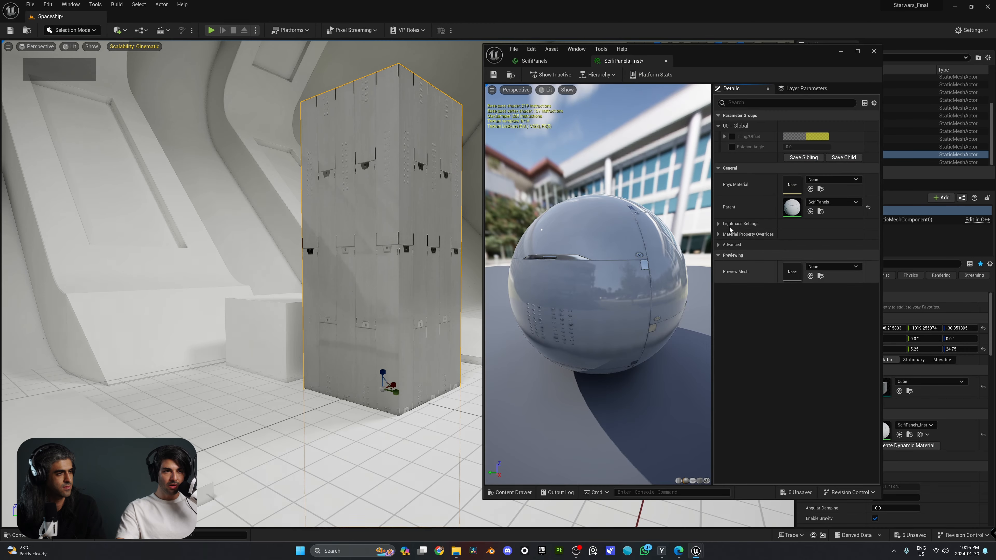
pyautogui.moveTo(714, 58); pyautogui.dragTo(732, 64)
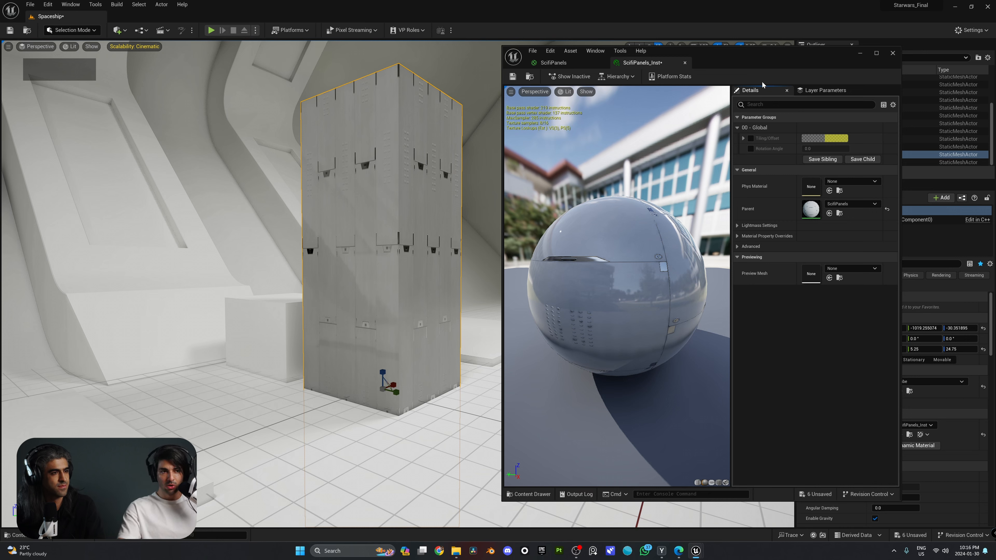
pyautogui.click(751, 138)
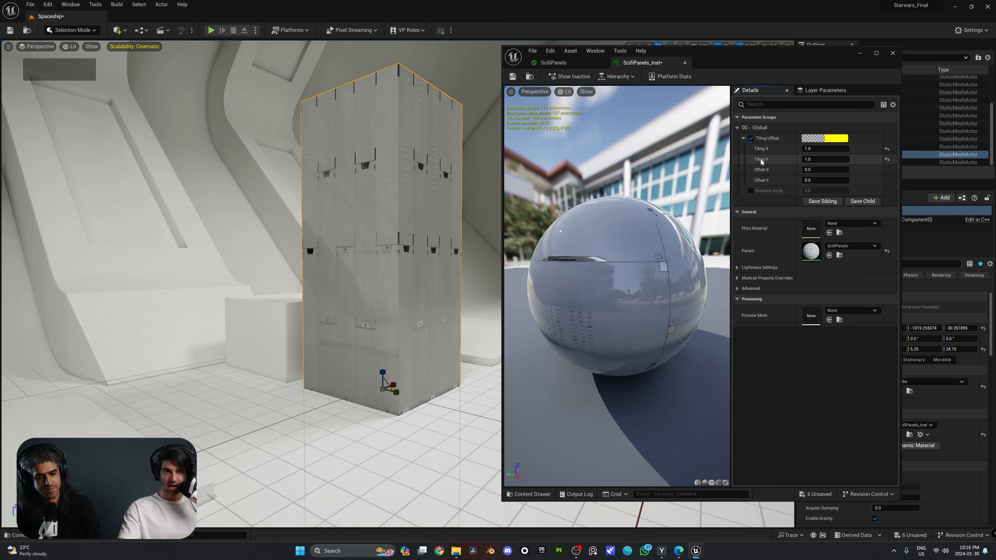
# Try a different Tiling X value on the material instance and check the panels on the box's sides.
pyautogui.moveTo(814, 148)
pyautogui.mouseDown()
pyautogui.moveTo(837, 149)
pyautogui.moveTo(808, 148)
pyautogui.mouseUp()
pyautogui.press('w')
pyautogui.moveTo(467, 171)
pyautogui.mouseDown(button='right')
pyautogui.moveTo(487, 157)
pyautogui.moveTo(474, 167)
pyautogui.mouseUp(button='right')
pyautogui.press('a')
pyautogui.press('w')
pyautogui.press('e')
# Set the instance's Tiling X to 1 and Tiling Y to about 3.94, and save and close the instance.
pyautogui.moveTo(823, 148)
pyautogui.mouseDown()
pyautogui.moveTo(816, 156)
pyautogui.moveTo(866, 159)
pyautogui.moveTo(813, 160)
pyautogui.mouseUp()
pyautogui.click(816, 151)
pyautogui.write('1')
pyautogui.press('Return')
pyautogui.press('d')
pyautogui.press('w')
pyautogui.moveTo(274, 255); pyautogui.dragTo(274, 255, button='right')
pyautogui.click(512, 78)
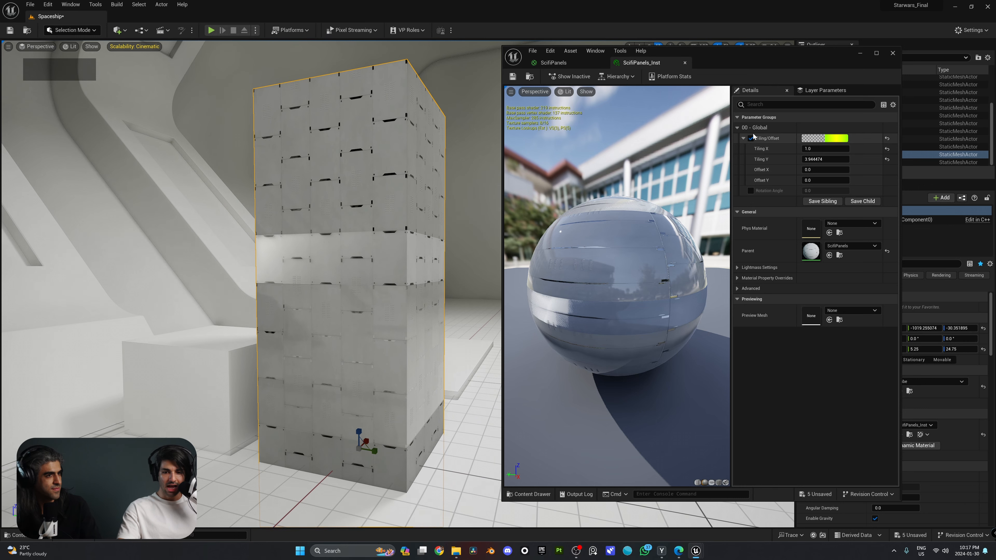
pyautogui.click(893, 54)
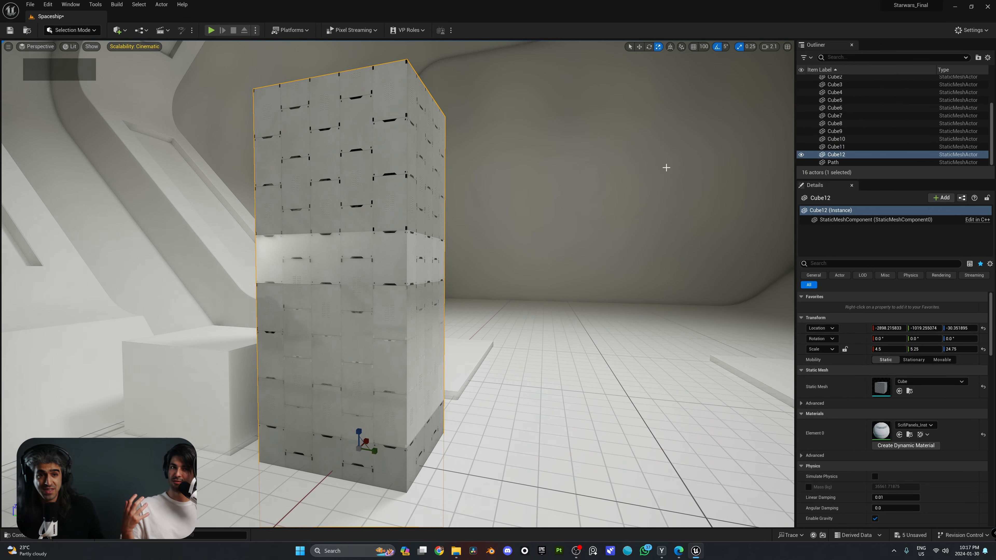
# Look over the retiled panel box from farther back in the spaceship room.
pyautogui.press('s')
pyautogui.press('d')
pyautogui.moveTo(635, 158); pyautogui.dragTo(580, 224, button='right')
pyautogui.press('a')
pyautogui.press('d')
pyautogui.press('s')
pyautogui.press('d')
pyautogui.press('a')
pyautogui.press('w')
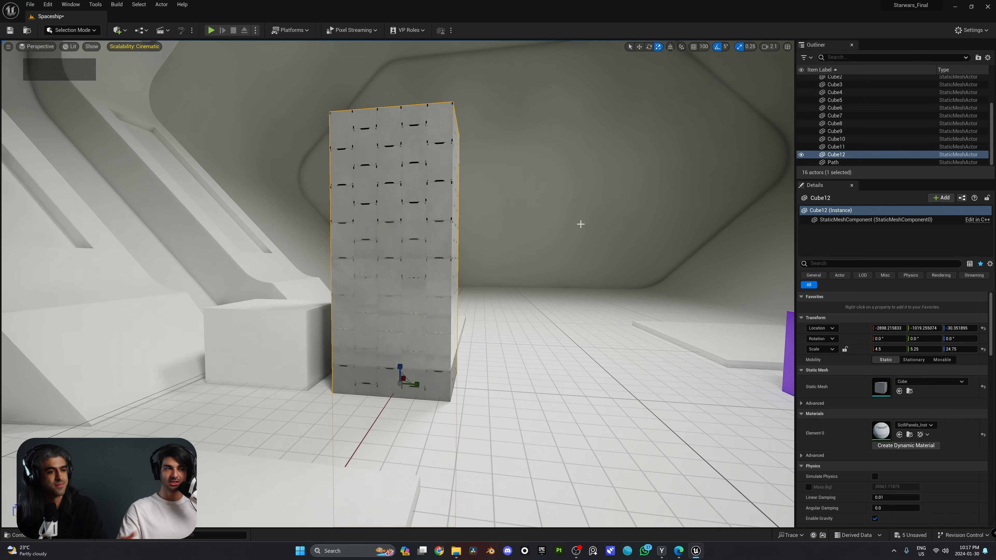